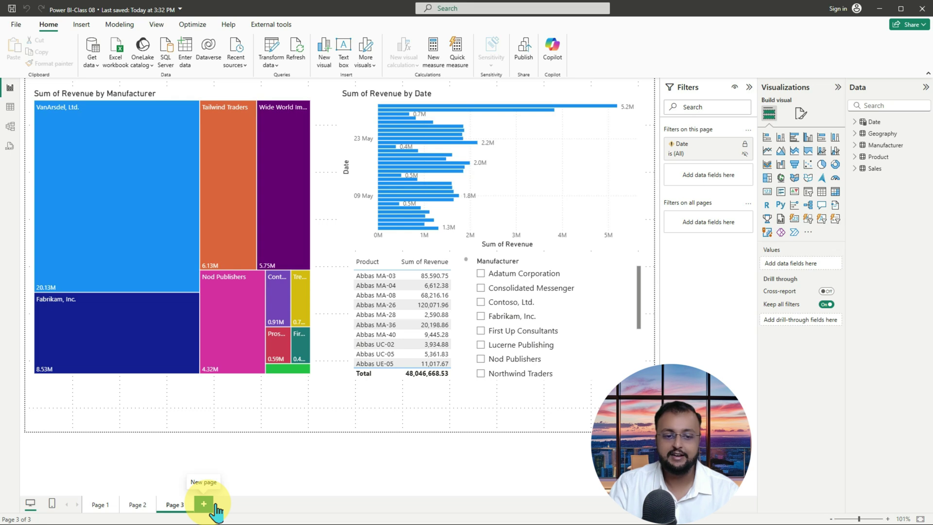
Step: Add a new report page, place a stacked column chart enlarged across most of it, and widen the data field list
left_click(204, 505)
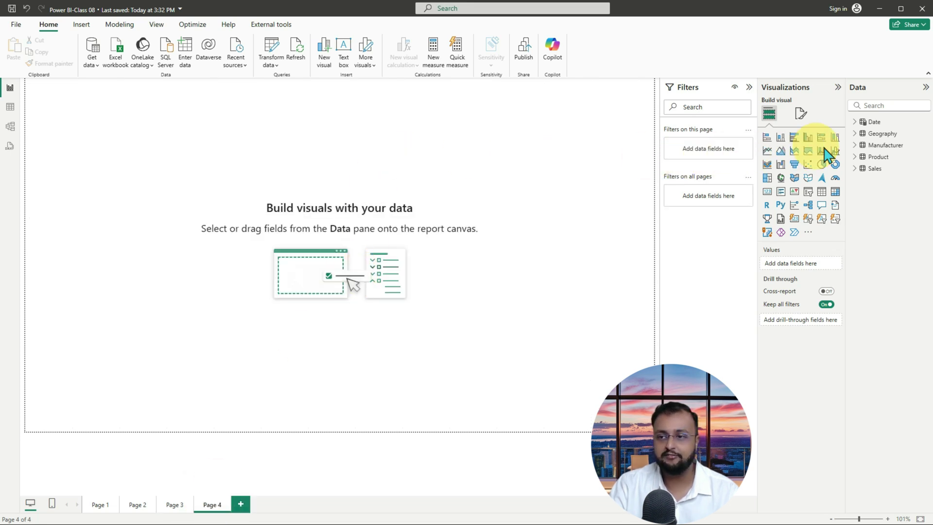
left_click(782, 138)
left_click_drag(167, 213, 524, 357)
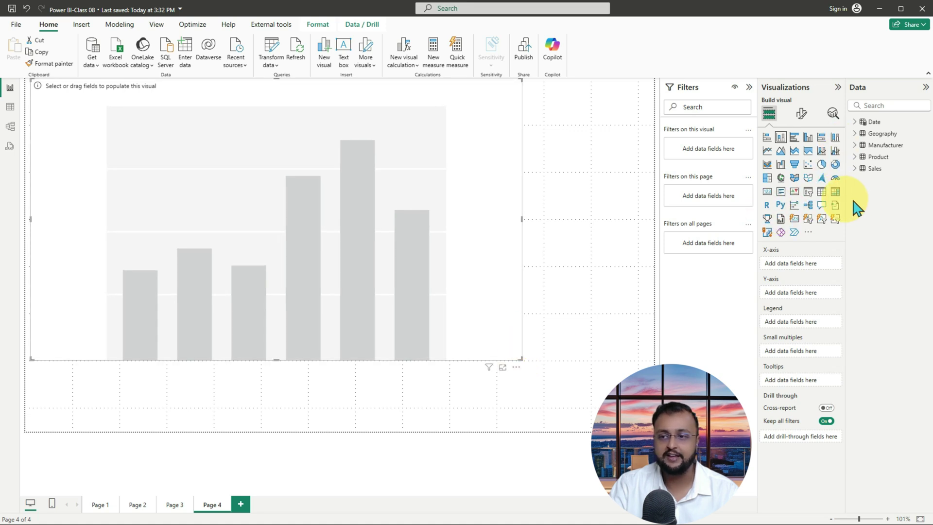
left_click_drag(848, 197, 825, 197)
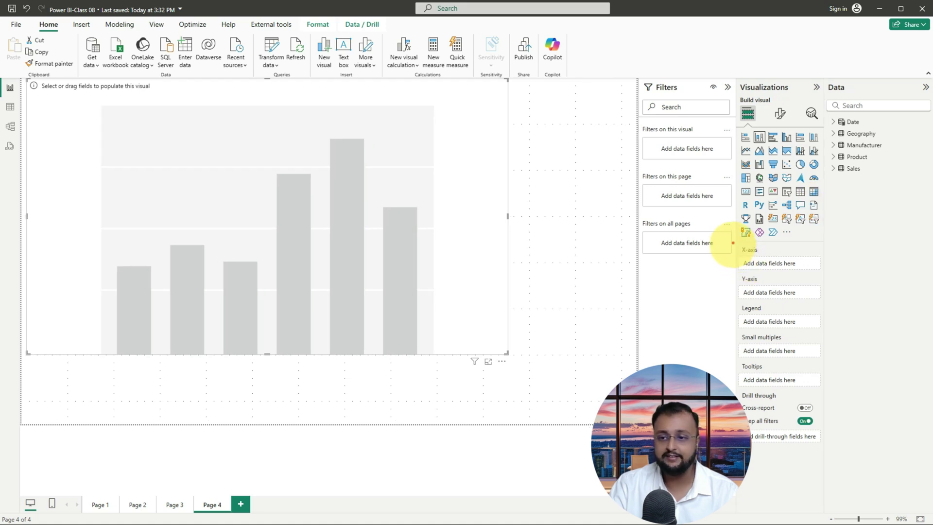
Step: Build the chart's X-axis hierarchy from the Geography fields Country, Region and District, in that order
left_click(839, 139)
left_click_drag(873, 157, 805, 272)
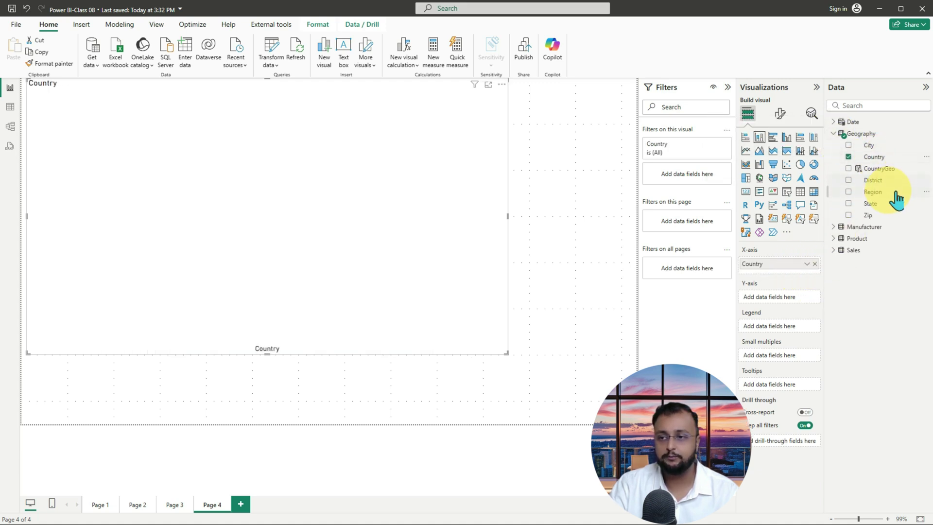
left_click_drag(893, 193, 817, 272)
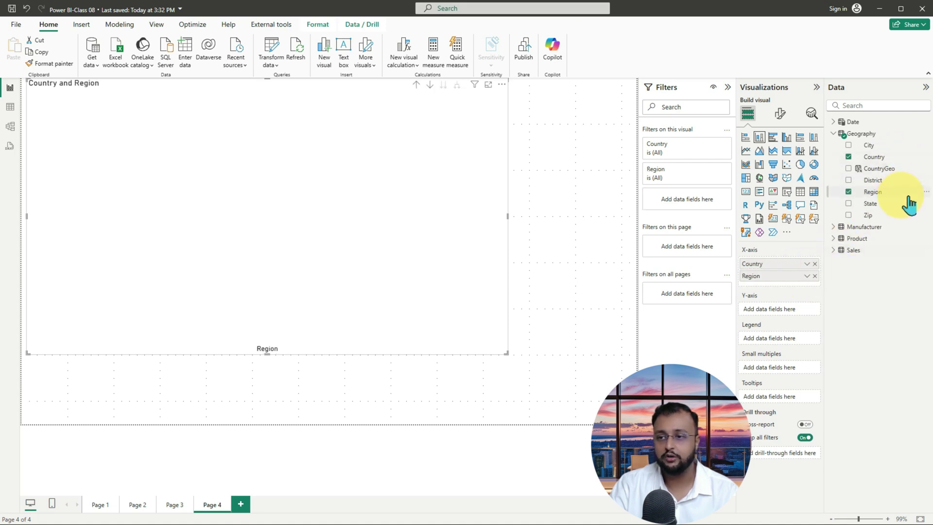
left_click_drag(894, 181, 812, 288)
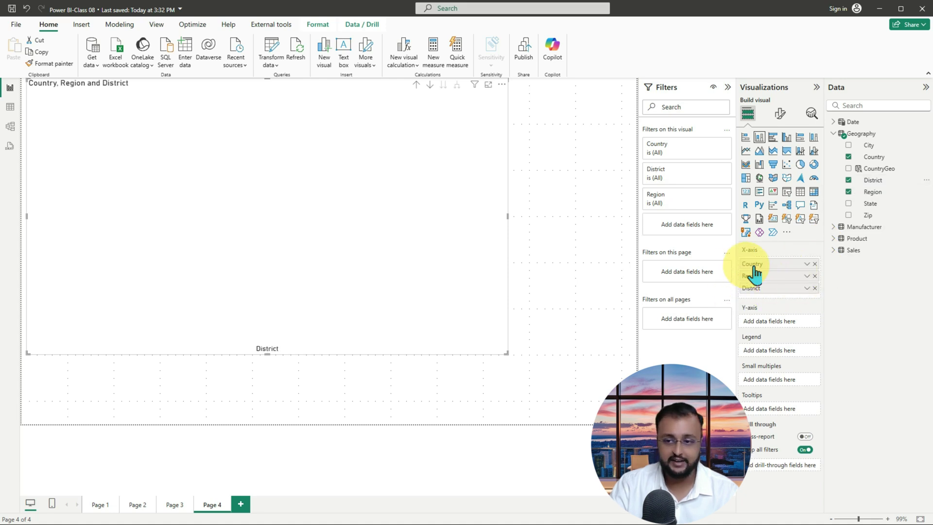
left_click_drag(737, 241, 823, 304)
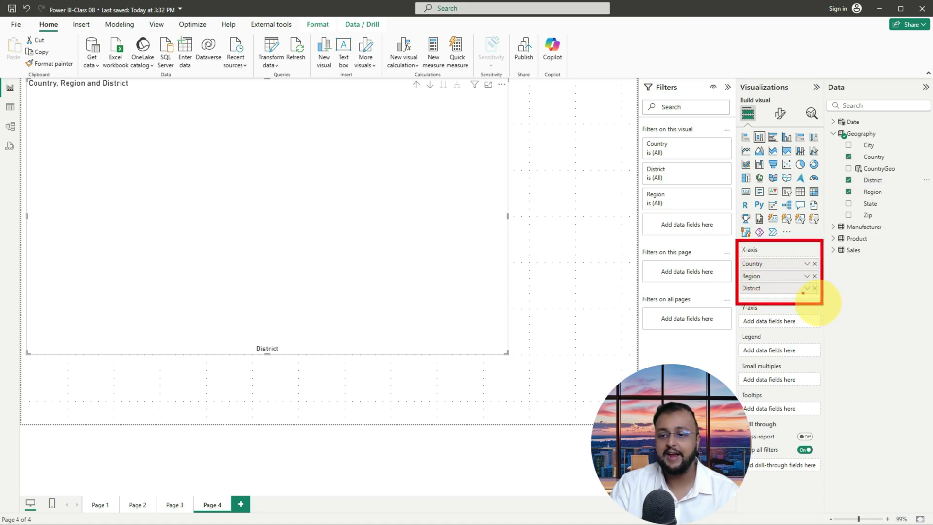
left_click_drag(737, 308, 825, 332)
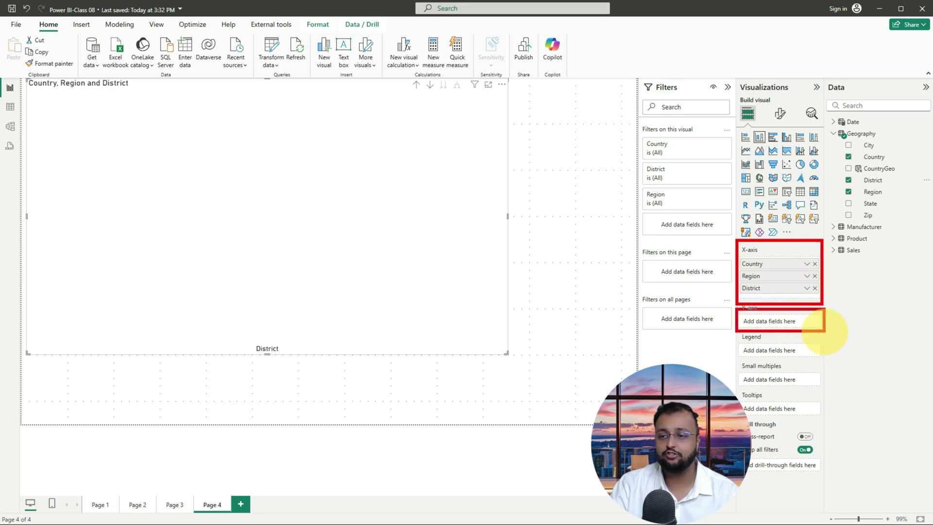
key("Escape")
Step: Assign Revenue from the Sales table to the chart's Y-axis
left_click(843, 251)
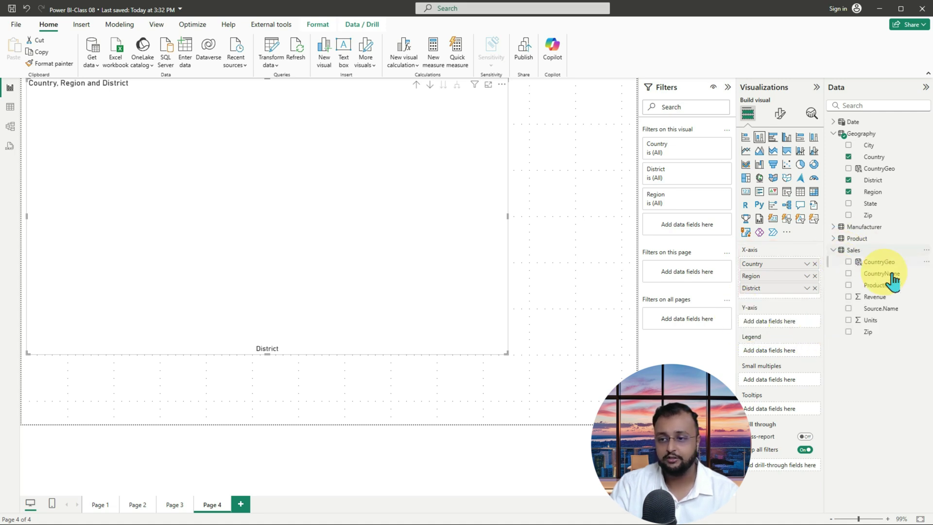
left_click_drag(875, 297, 807, 326)
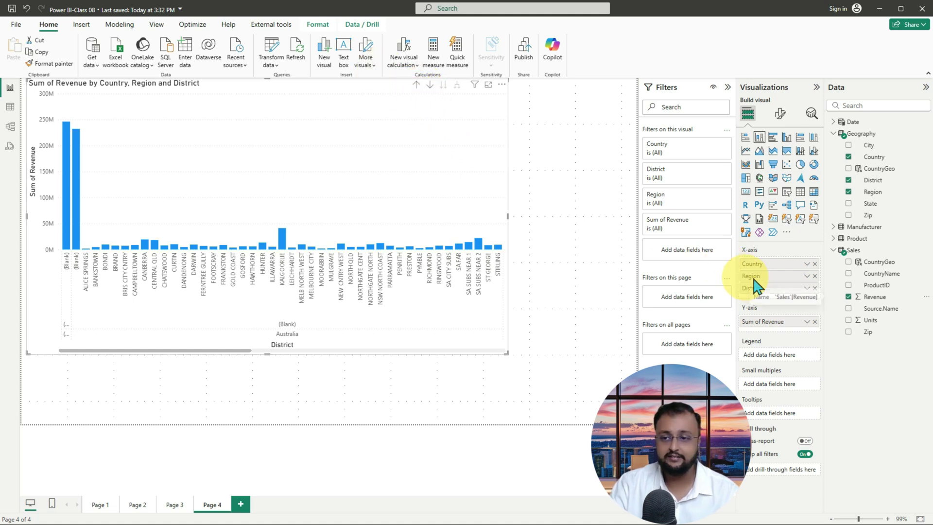
left_click_drag(734, 243, 825, 302)
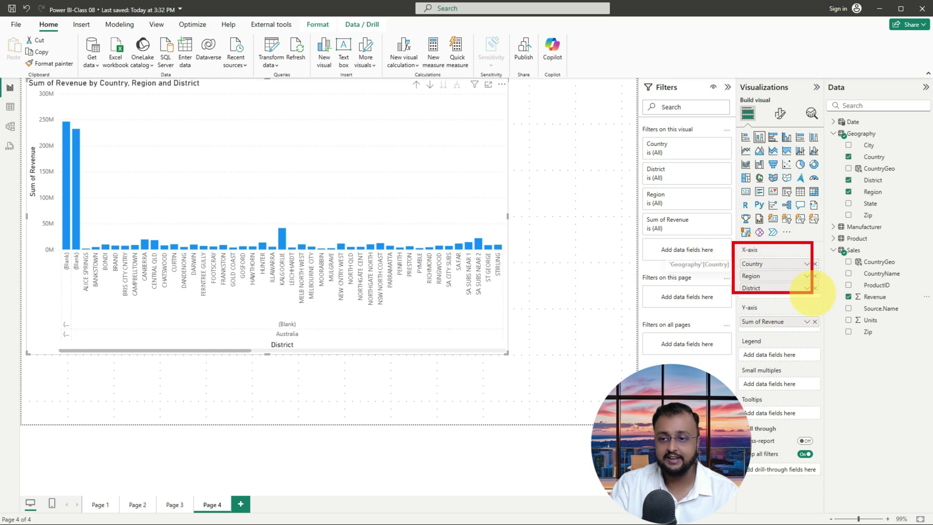
left_click_drag(740, 304, 827, 335)
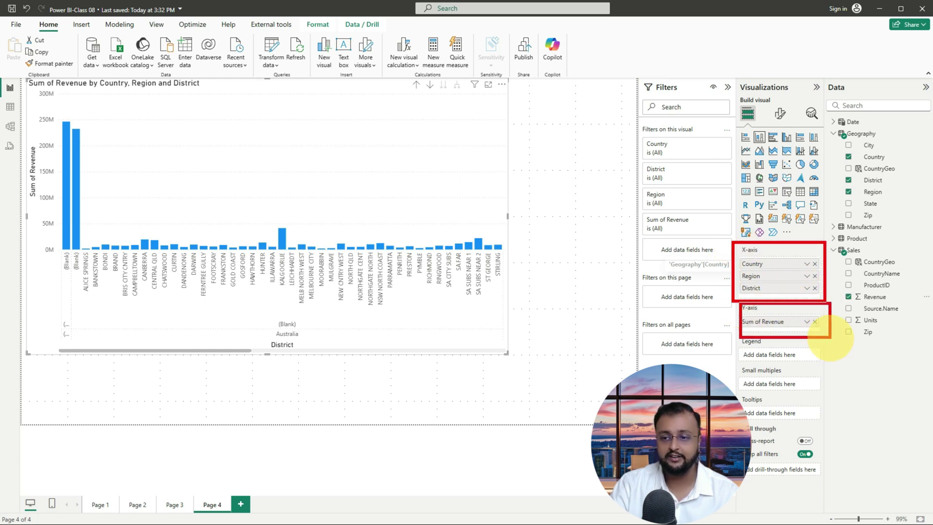
mouse_move(24, 77)
left_mouse_down()
mouse_move(535, 363)
mouse_move(528, 370)
left_mouse_up()
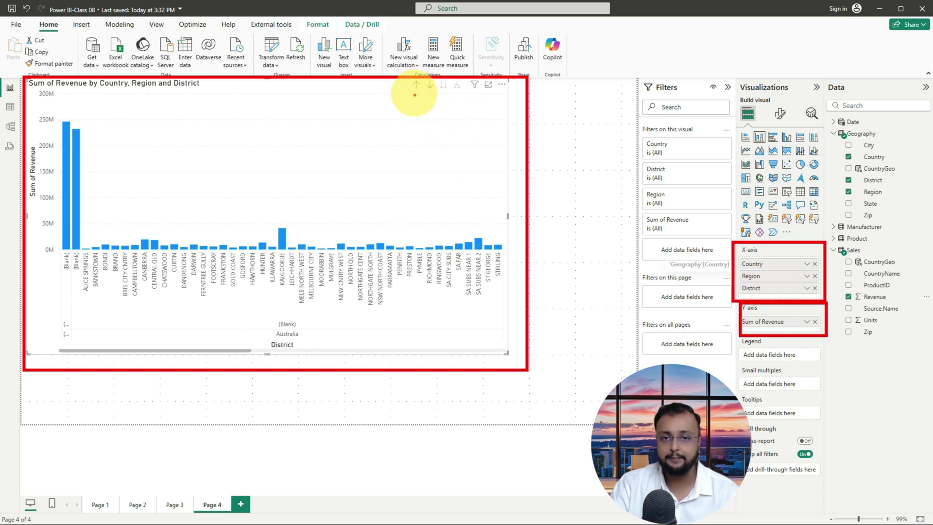
mouse_move(410, 94)
left_mouse_down()
mouse_move(448, 95)
mouse_move(406, 92)
mouse_move(504, 96)
left_mouse_up()
mouse_move(399, 154)
left_mouse_down()
mouse_move(436, 103)
mouse_move(431, 128)
left_mouse_up()
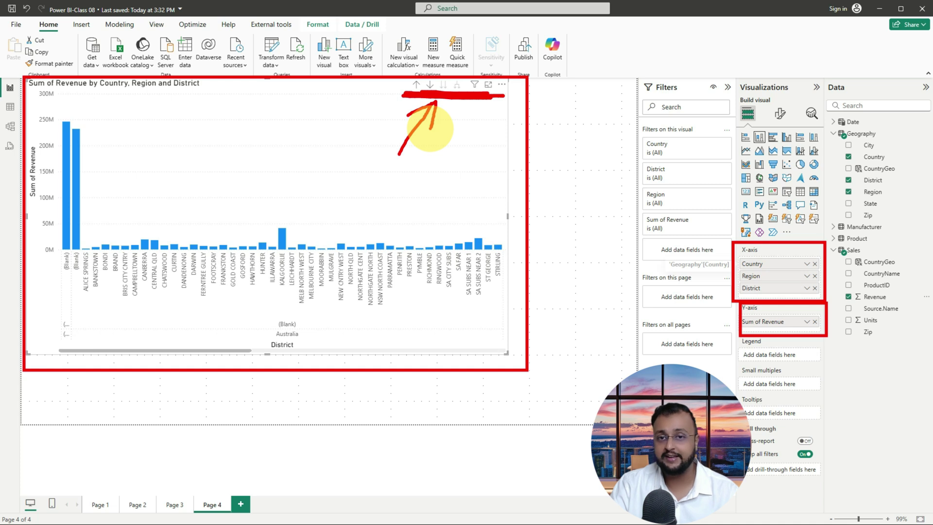
mouse_move(642, 266)
left_mouse_down()
mouse_move(713, 266)
mouse_move(684, 286)
left_mouse_up()
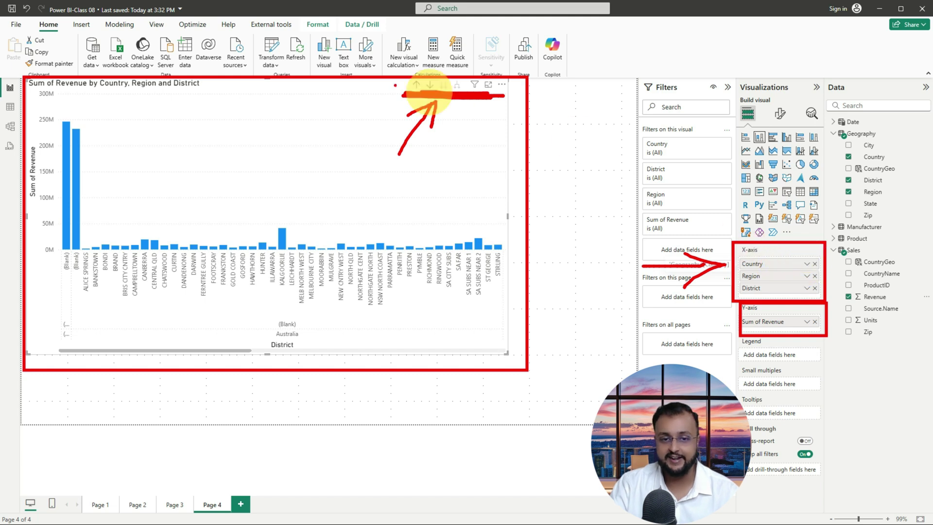
key("Escape")
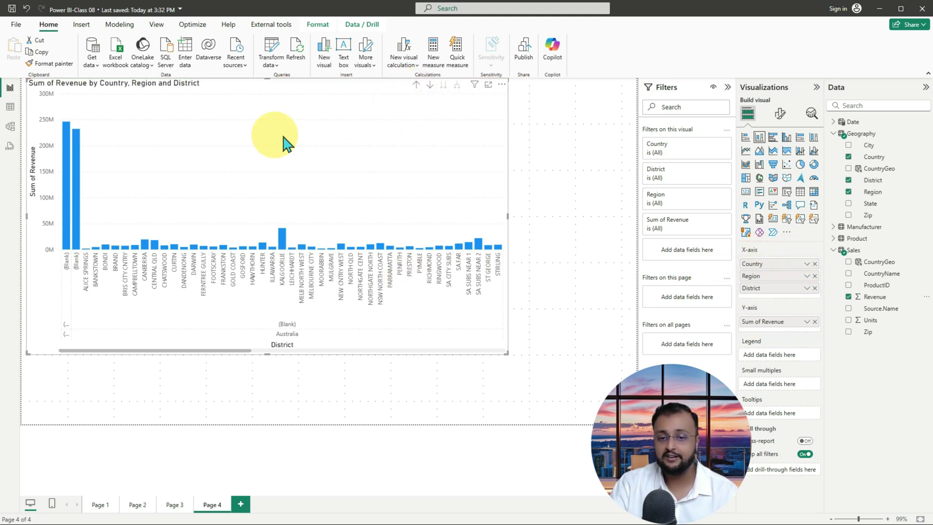
mouse_move(734, 250)
left_mouse_down()
mouse_move(830, 286)
mouse_move(829, 335)
mouse_move(733, 246)
left_mouse_up()
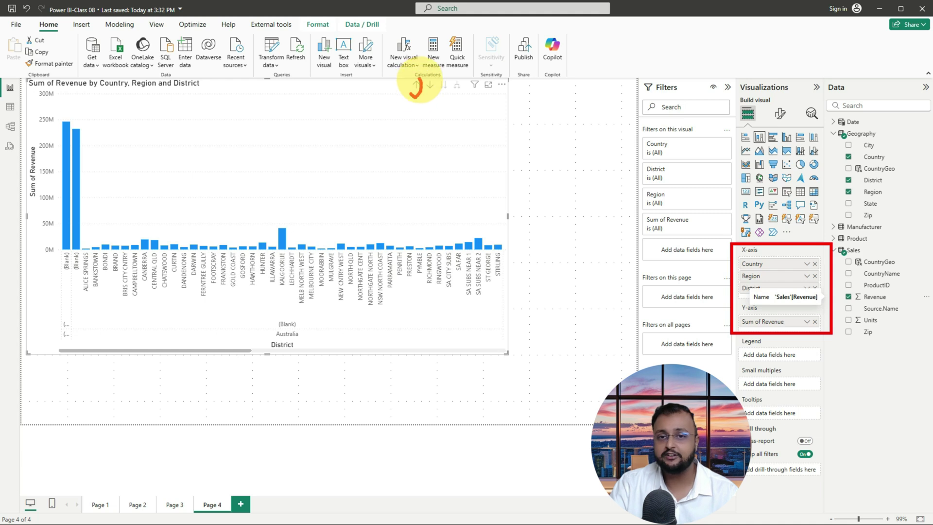
key("Escape")
Step: Drill the column chart up two levels, from District to Country
left_click(418, 86)
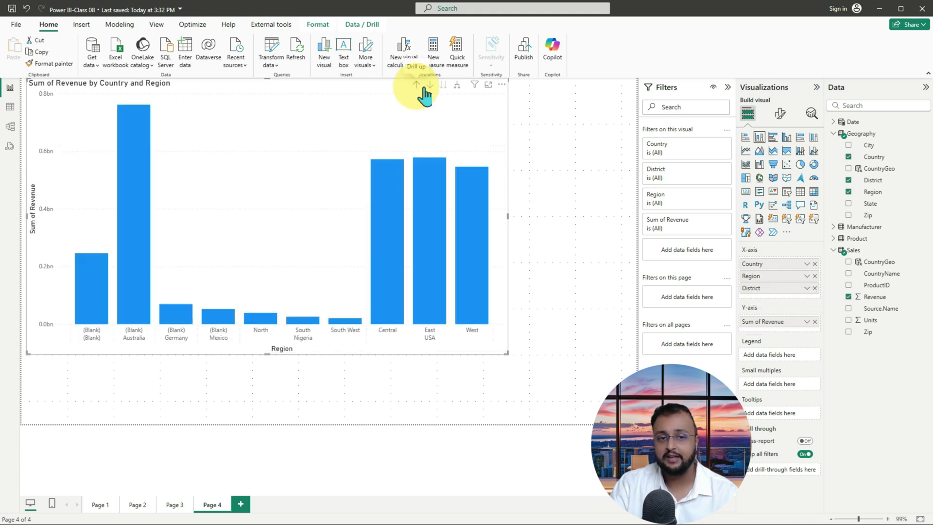
left_click(418, 86)
left_click(459, 236)
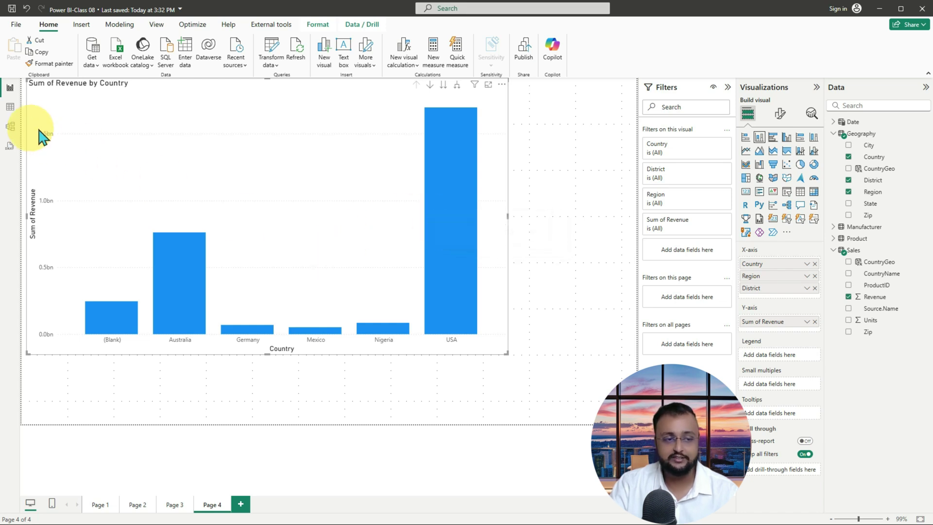
mouse_move(23, 74)
left_mouse_down()
mouse_move(228, 167)
mouse_move(530, 337)
mouse_move(513, 371)
left_mouse_up()
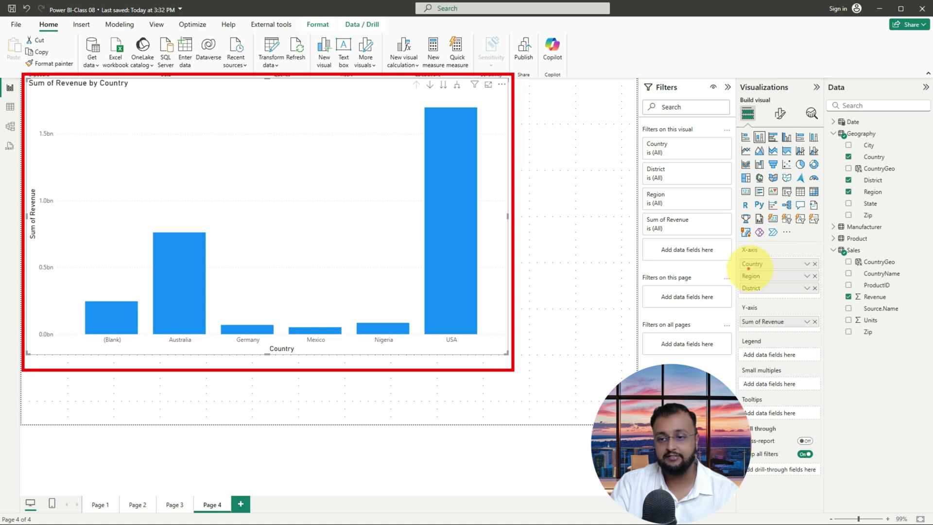
left_click_drag(731, 264, 706, 281)
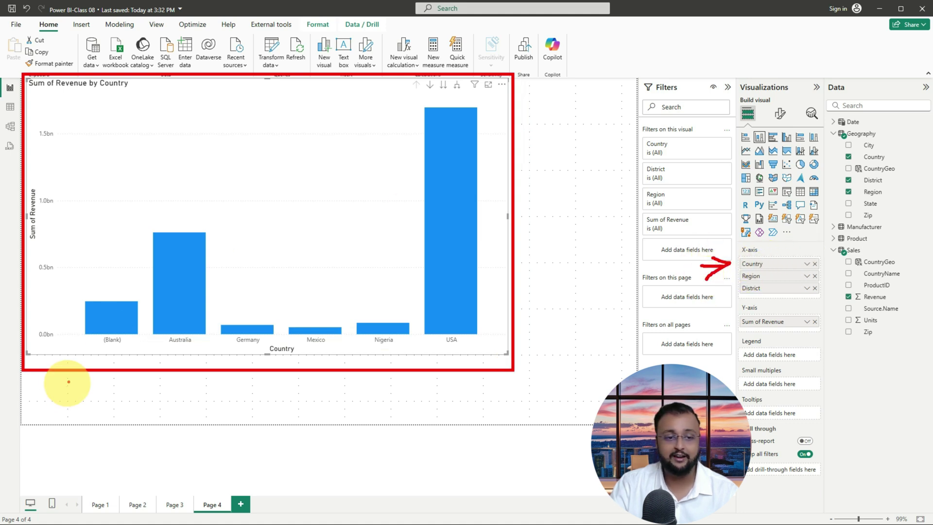
left_click_drag(87, 346, 315, 361)
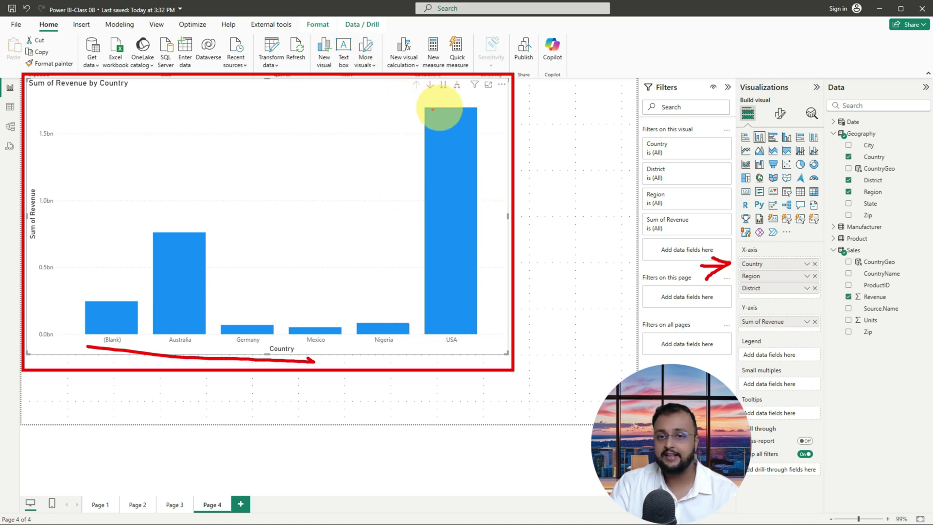
mouse_move(423, 92)
left_mouse_down()
mouse_move(440, 88)
mouse_move(421, 96)
left_mouse_up()
mouse_move(349, 140)
left_mouse_down()
mouse_move(405, 96)
mouse_move(401, 119)
left_mouse_up()
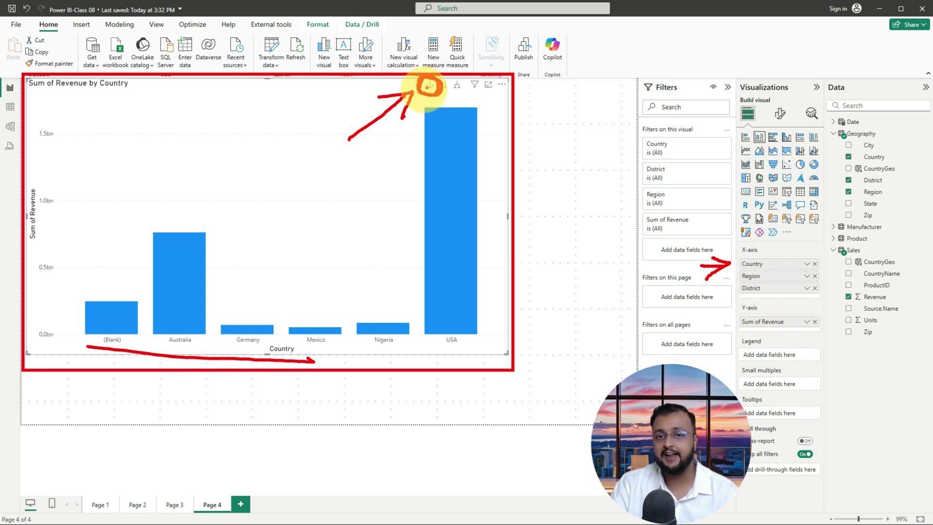
mouse_move(285, 91)
left_mouse_down()
mouse_move(278, 159)
mouse_move(268, 141)
mouse_move(284, 163)
mouse_move(300, 132)
mouse_move(263, 142)
left_mouse_up()
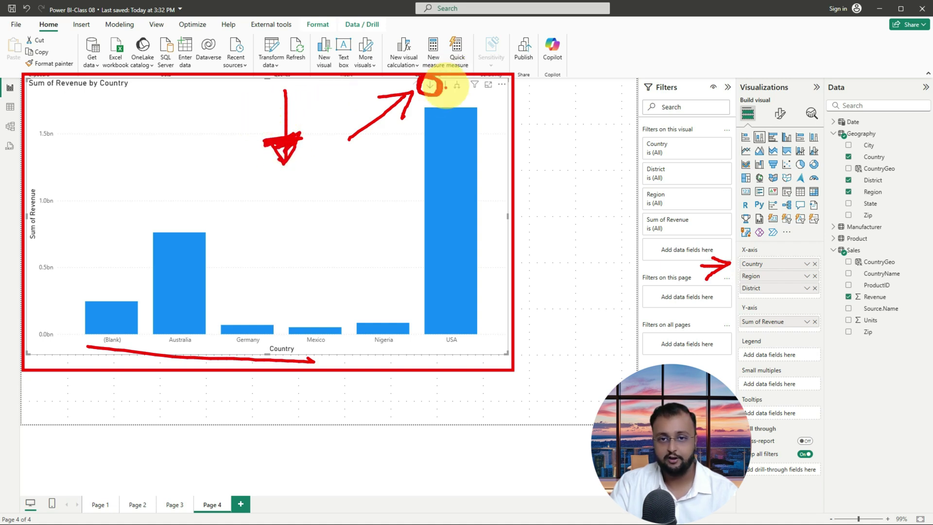
key("Escape")
Step: Turn on drill-down mode for the revenue chart
left_click(431, 85)
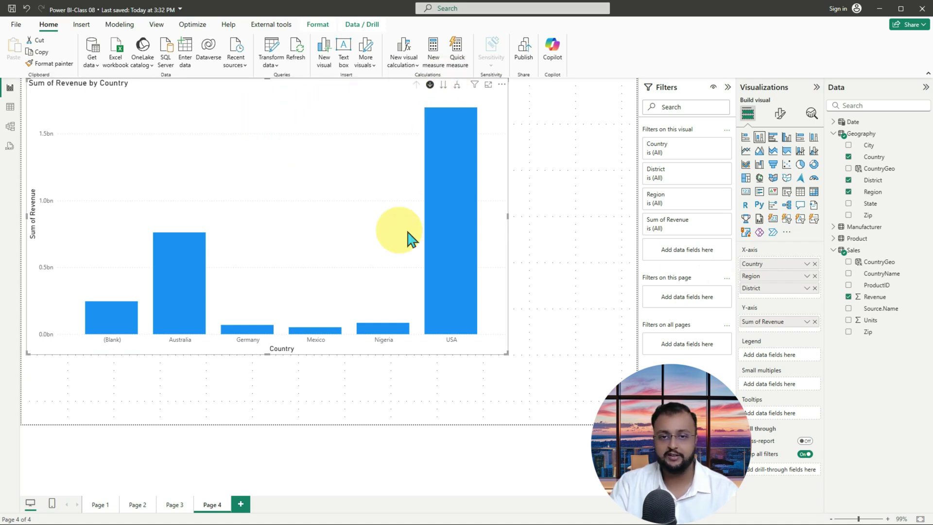
left_click_drag(413, 67, 451, 100)
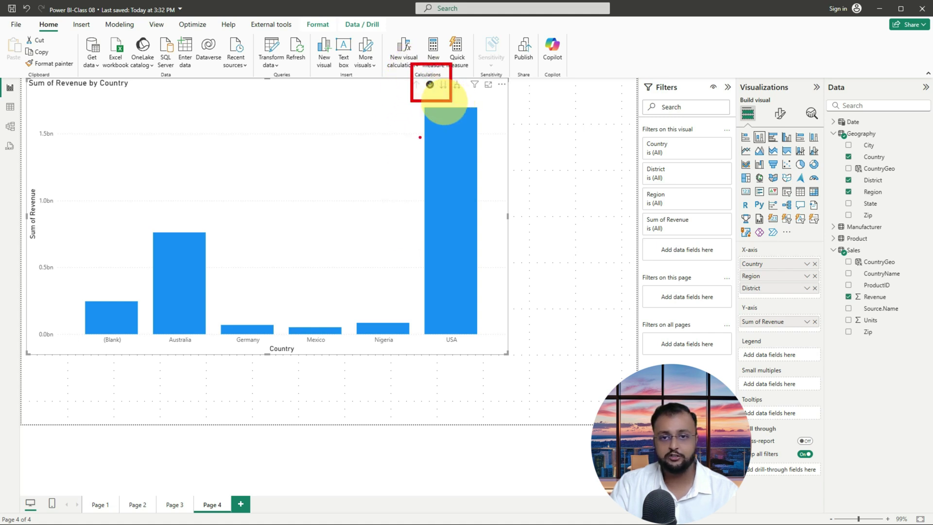
left_click_drag(346, 142, 403, 89)
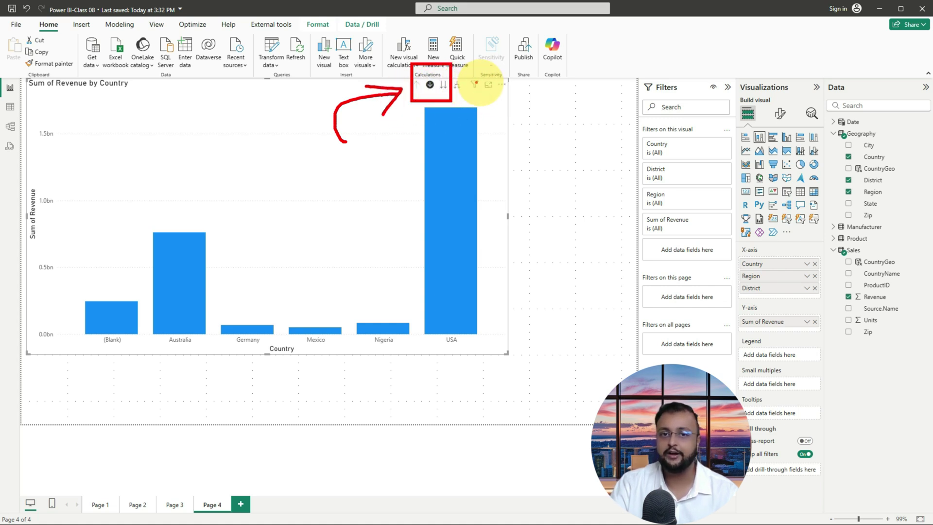
left_click_drag(503, 70, 459, 83)
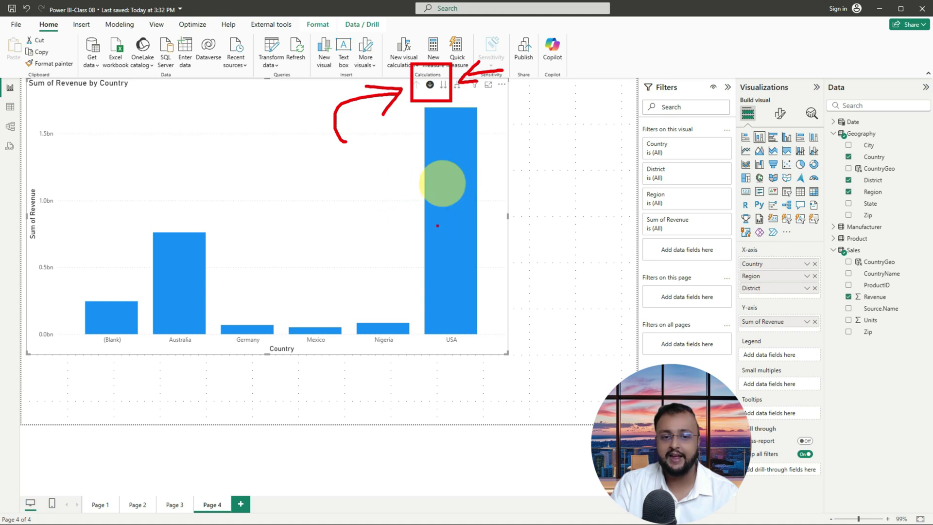
left_click_drag(171, 209, 198, 165)
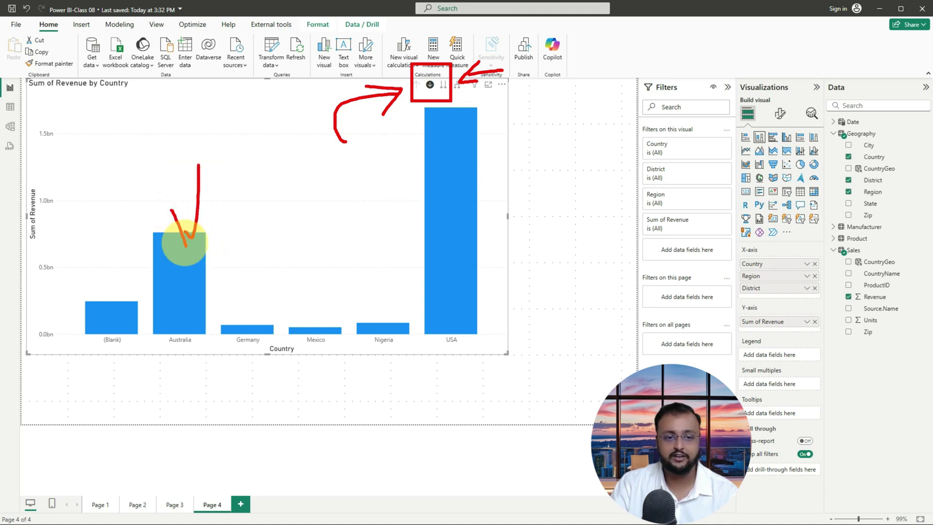
key("Escape")
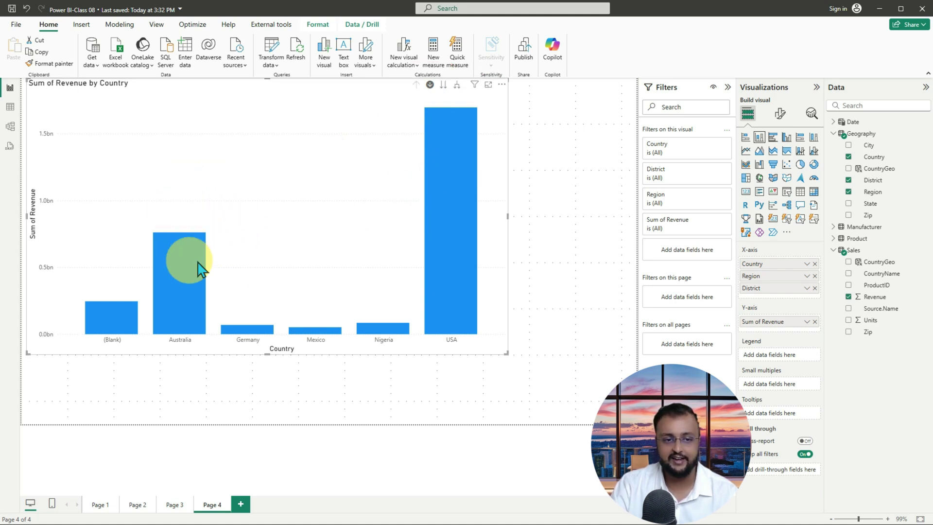
Step: Drill down into the Australia column and its (Blank) region to reach the District level
left_click(185, 257)
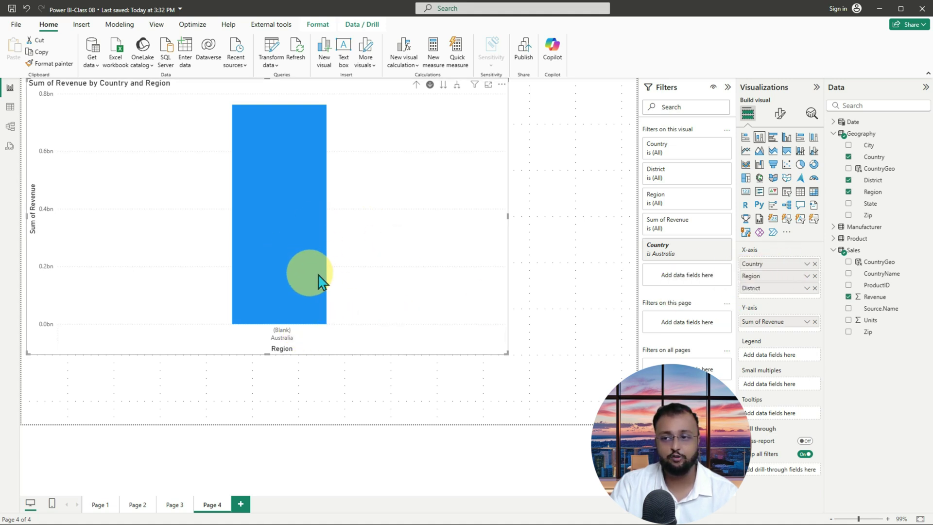
mouse_move(306, 245)
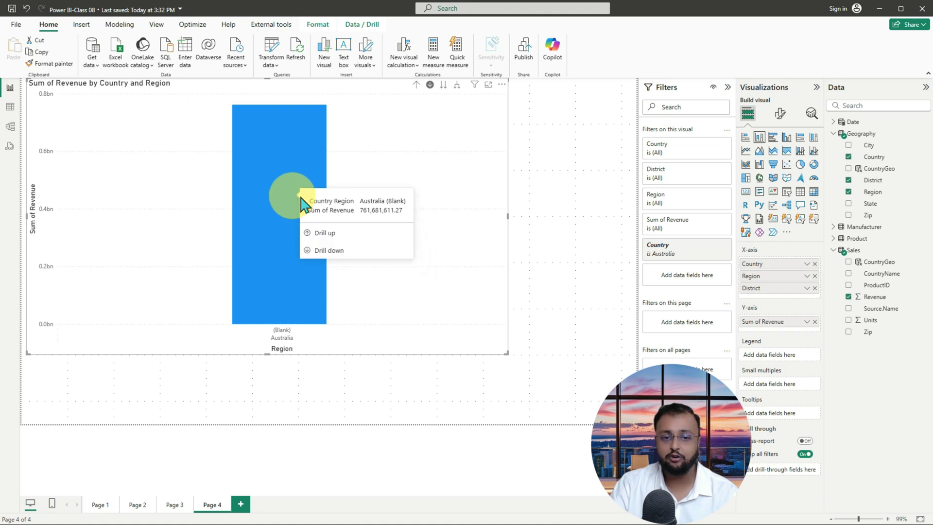
left_click(301, 198)
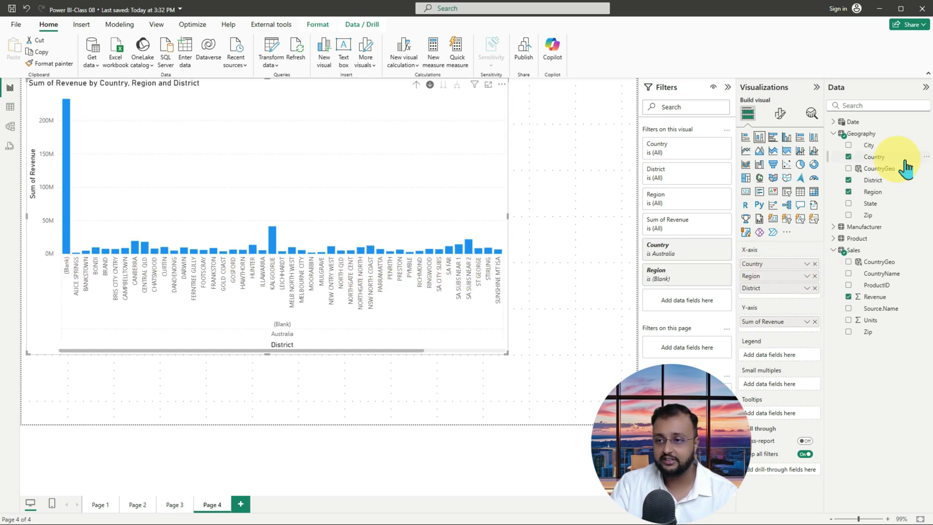
Step: Replace Region with City in the X-axis hierarchy and drill the chart up one level to City
left_click_drag(887, 146, 813, 271)
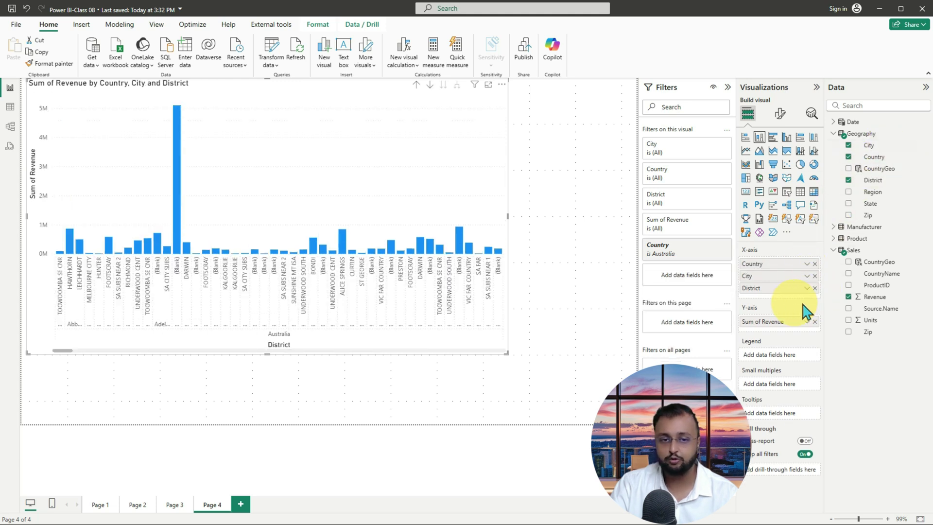
left_click(419, 87)
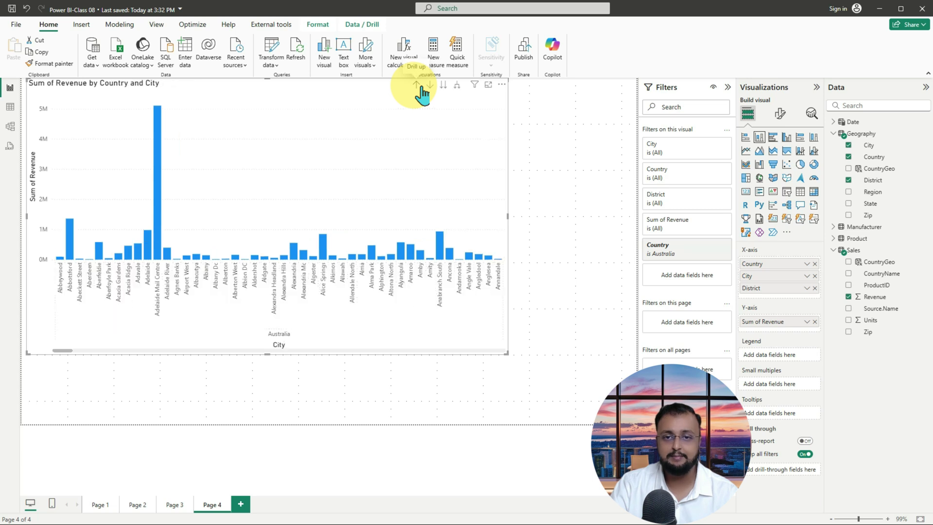
Step: Return the chart to Country level and, with drill-down mode on, drill into Australia and its Adelaide Mail Centre city
left_click(419, 86)
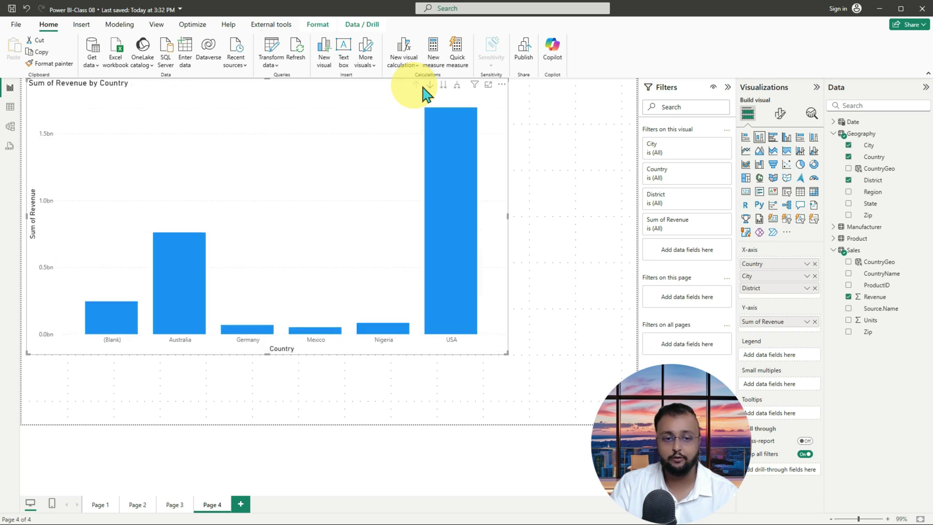
left_click(431, 86)
left_click(192, 248)
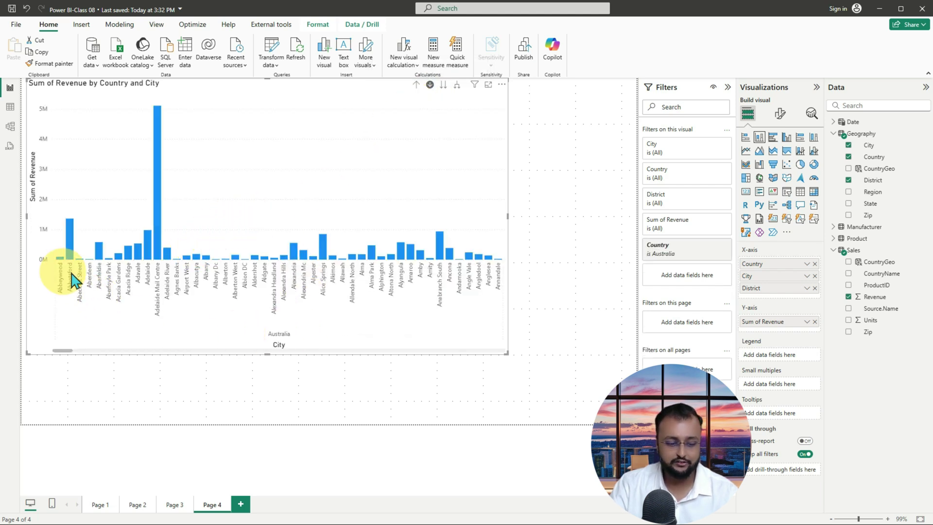
left_click_drag(50, 260, 506, 336)
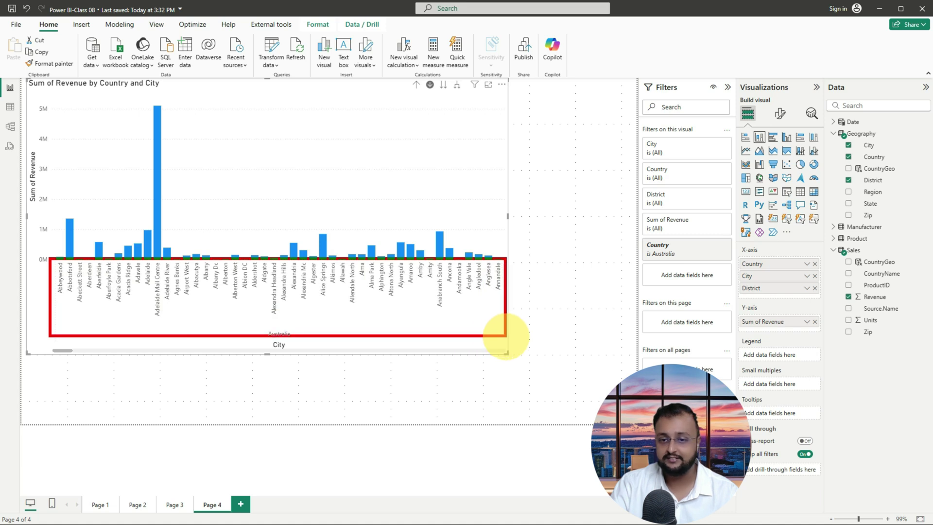
left_click(167, 205)
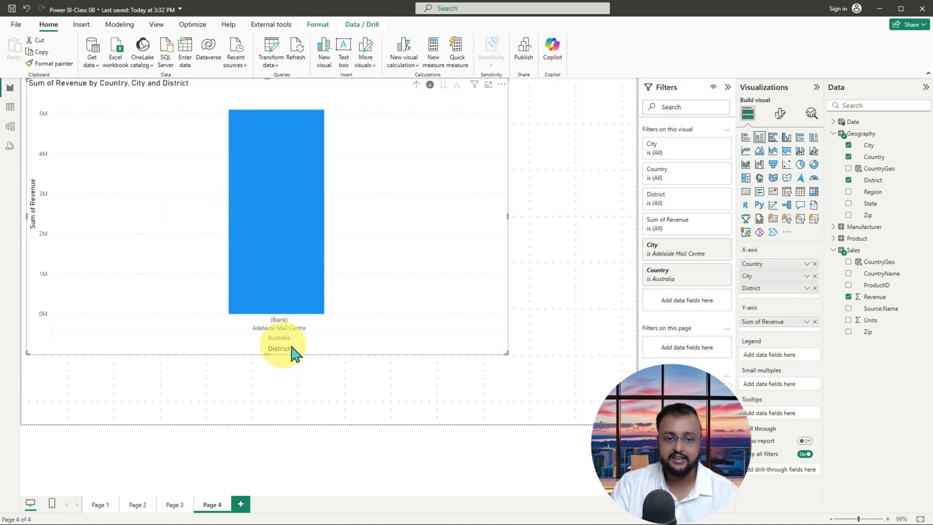
Step: Drill the revenue chart back up two levels, from District to Country
left_click(425, 87)
left_click(426, 89)
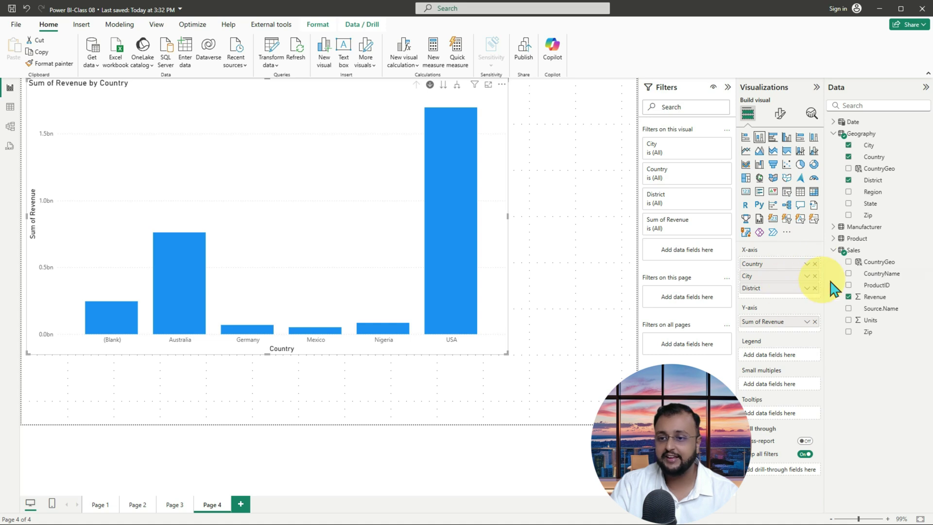
Step: Replace City with State in the chart's X-axis hierarchy, placing State between Country and District
mouse_move(735, 239)
left_mouse_down()
mouse_move(780, 283)
mouse_move(825, 300)
left_mouse_up()
mouse_move(715, 262)
left_mouse_down()
mouse_move(710, 280)
mouse_move(732, 294)
left_mouse_up()
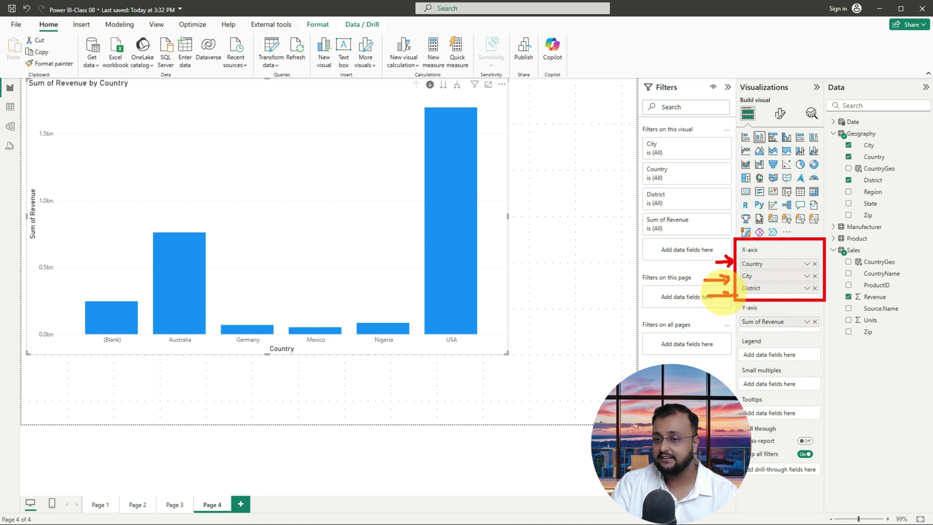
key("Escape")
left_click_drag(882, 204, 809, 271)
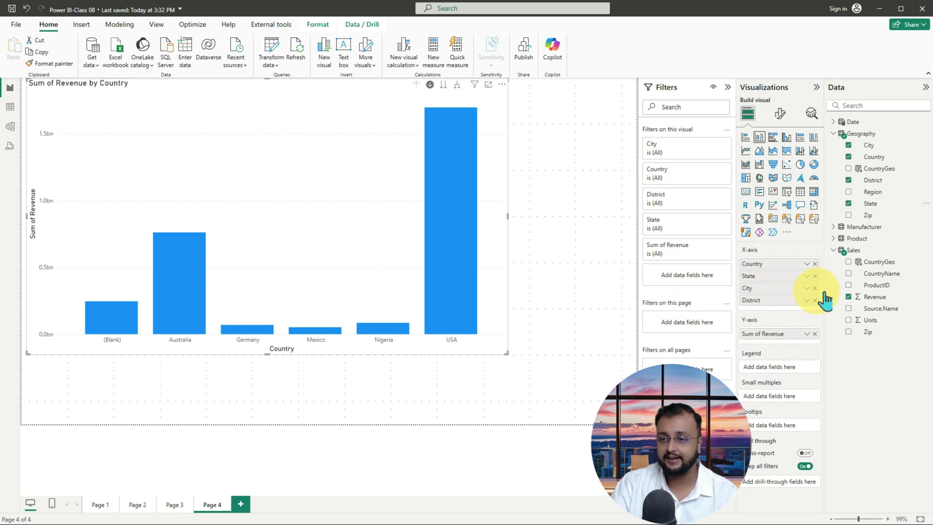
left_click(815, 287)
left_click_drag(733, 244, 826, 300)
mouse_move(696, 264)
left_mouse_down()
mouse_move(729, 264)
mouse_move(726, 281)
mouse_move(739, 293)
left_mouse_up()
key("Escape")
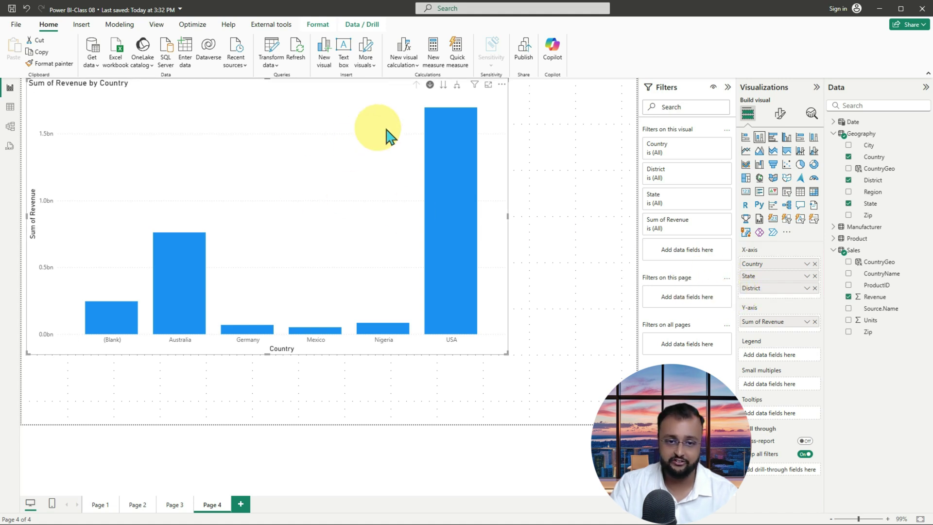
Step: Drill down into the Australia column and its New South Wales state to reach the District level
left_click(182, 271)
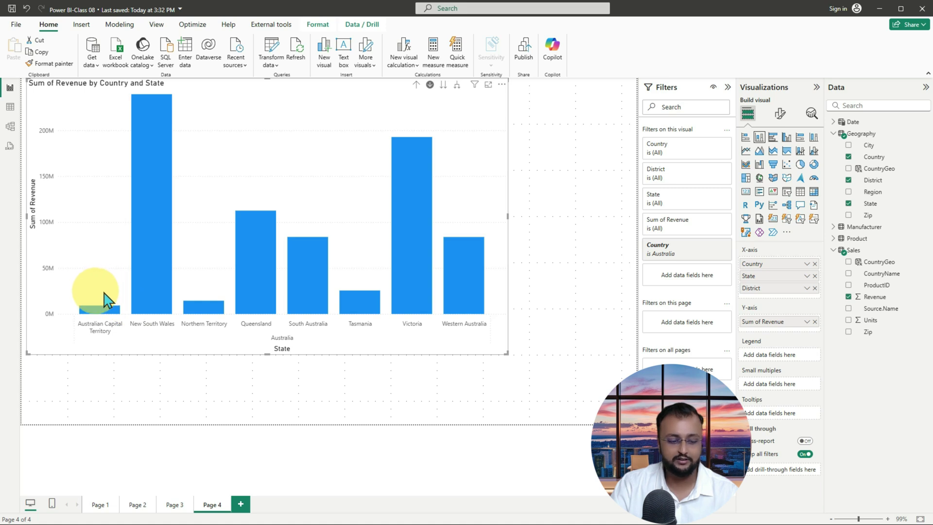
key("ctrl+2")
left_click_drag(77, 311, 511, 355)
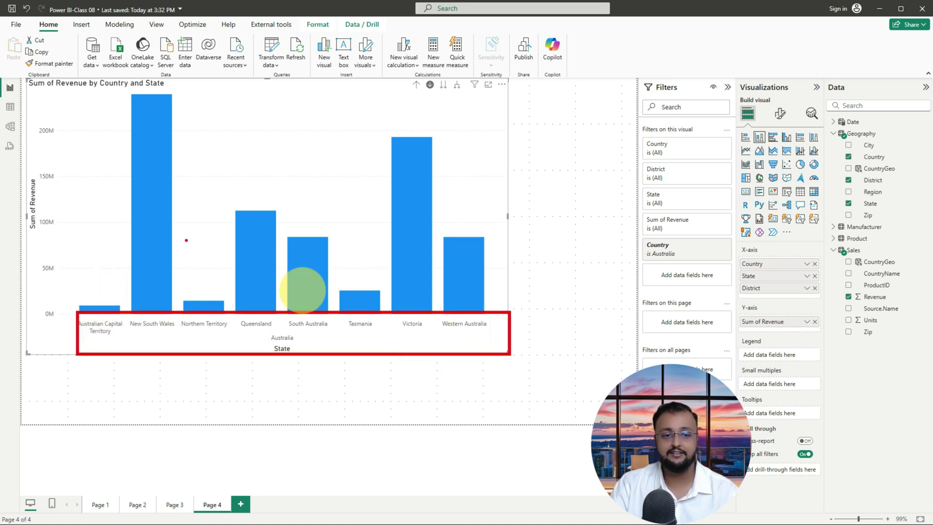
mouse_move(208, 121)
left_mouse_down()
mouse_move(167, 146)
mouse_move(189, 128)
left_mouse_up()
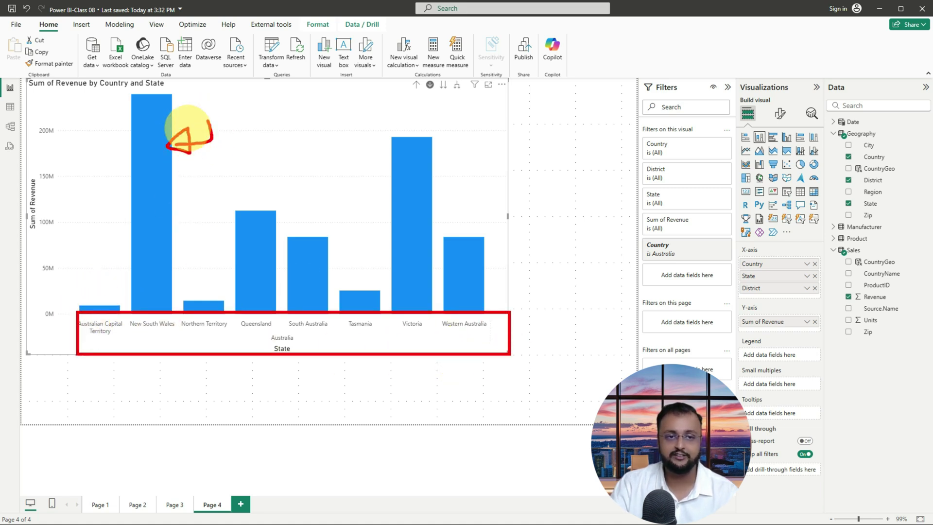
key("Escape")
left_click(159, 167)
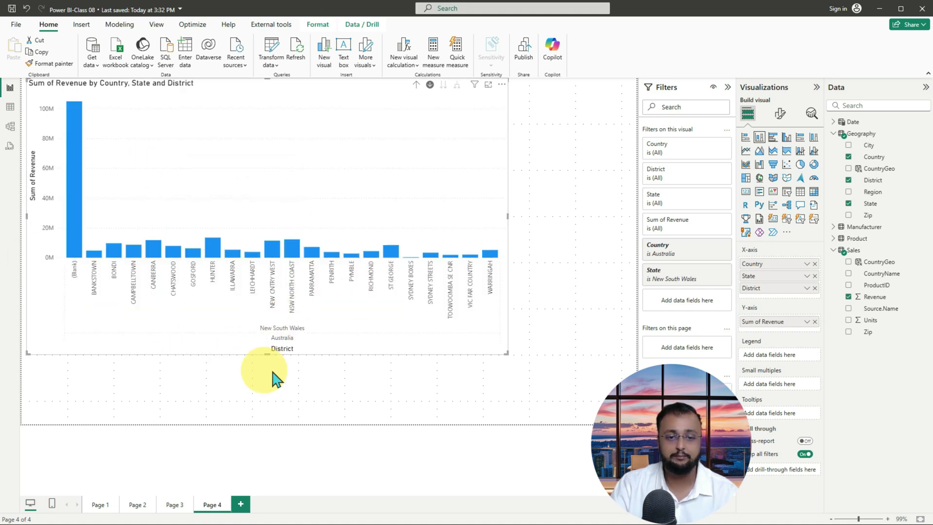
Step: Drill the chart up two levels from the New South Wales districts to Country
left_click(424, 88)
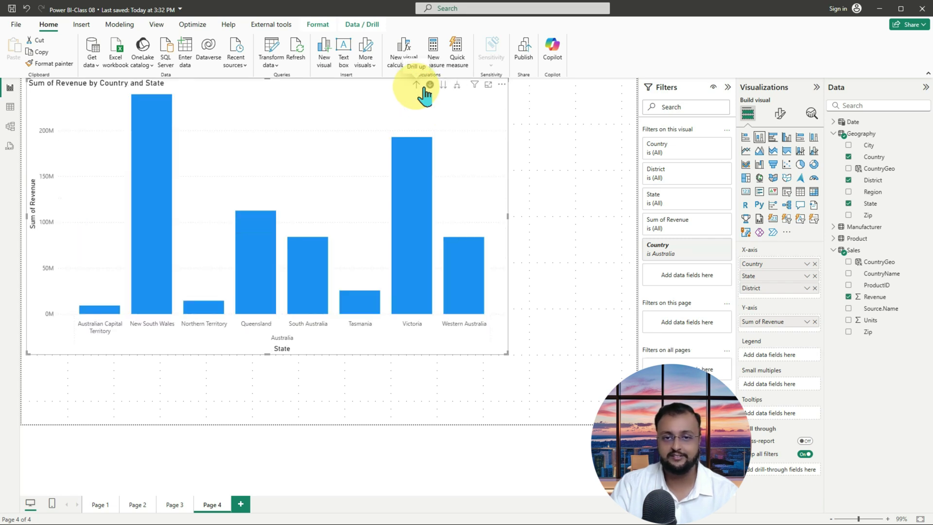
left_click(424, 88)
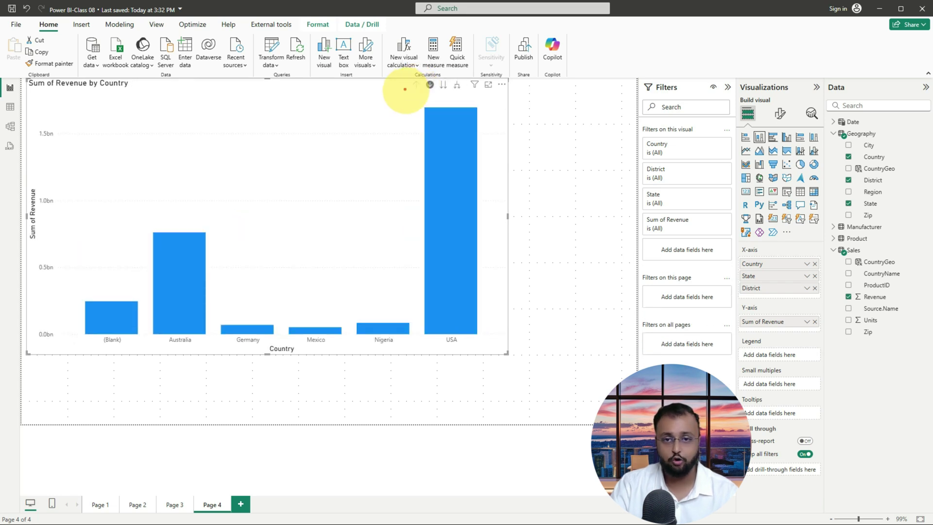
mouse_move(421, 80)
left_mouse_down()
mouse_move(424, 95)
mouse_move(427, 73)
mouse_move(422, 92)
mouse_move(389, 72)
mouse_move(533, 101)
left_mouse_up()
left_click_drag(369, 155, 416, 99)
left_click_drag(416, 102, 416, 128)
mouse_move(446, 209)
left_mouse_down()
mouse_move(430, 104)
mouse_move(437, 111)
left_mouse_up()
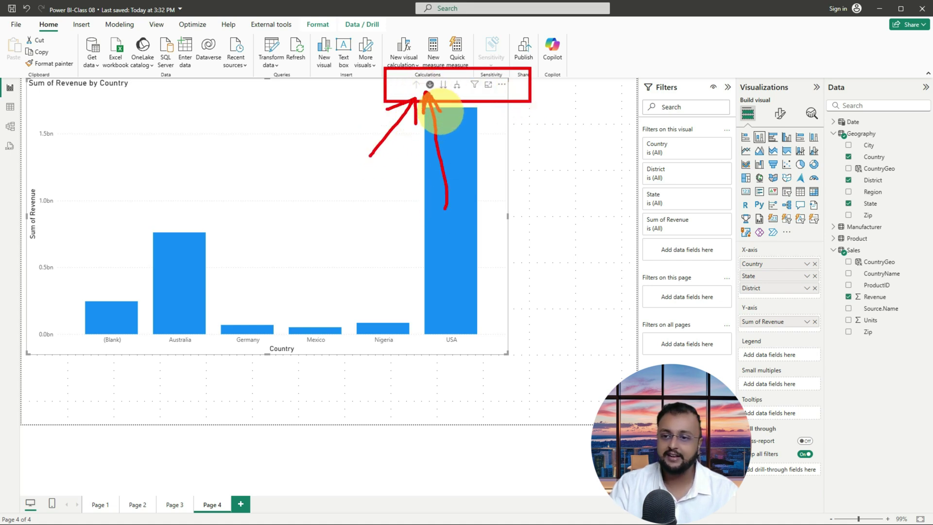
mouse_move(729, 240)
left_mouse_down()
mouse_move(823, 317)
mouse_move(832, 339)
left_mouse_up()
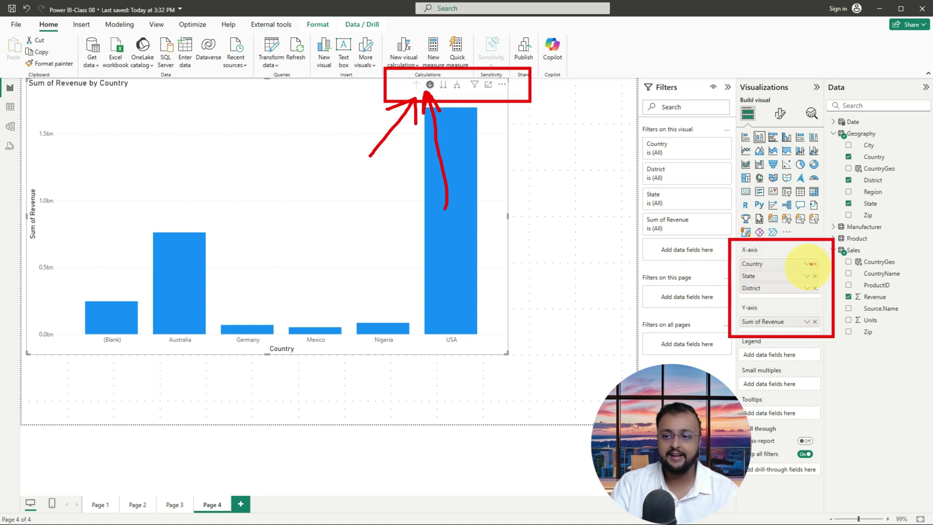
mouse_move(818, 251)
left_mouse_down()
mouse_move(828, 292)
mouse_move(809, 298)
left_mouse_up()
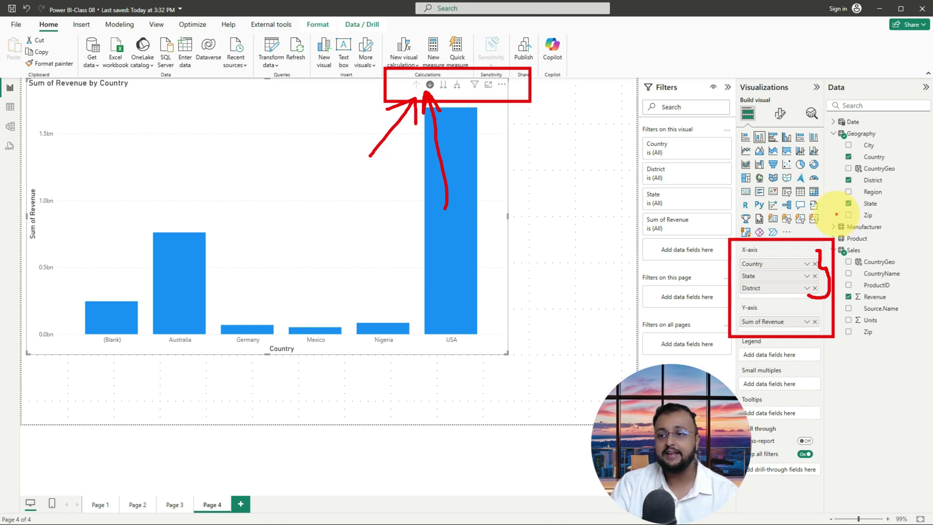
key("Escape")
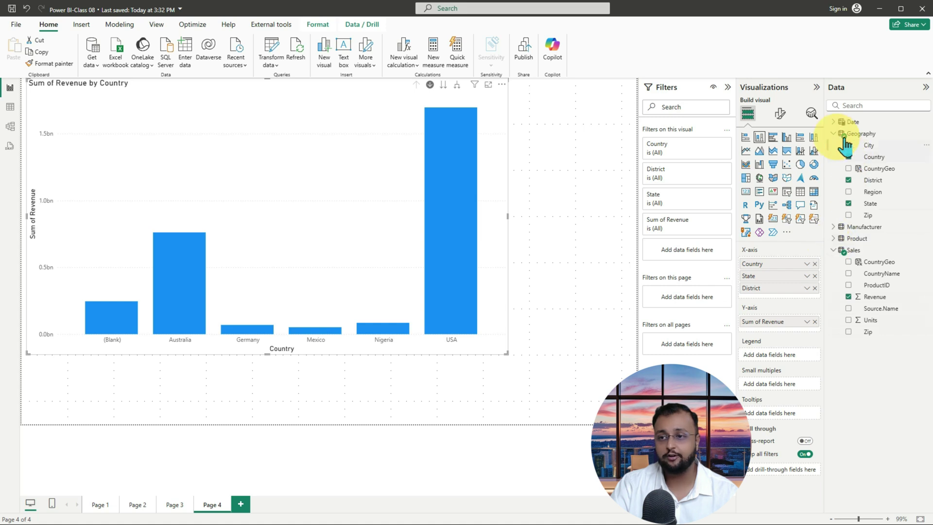
Step: Expand the Date table down to its Date Hierarchy and examine the levels it contains
left_click(849, 122)
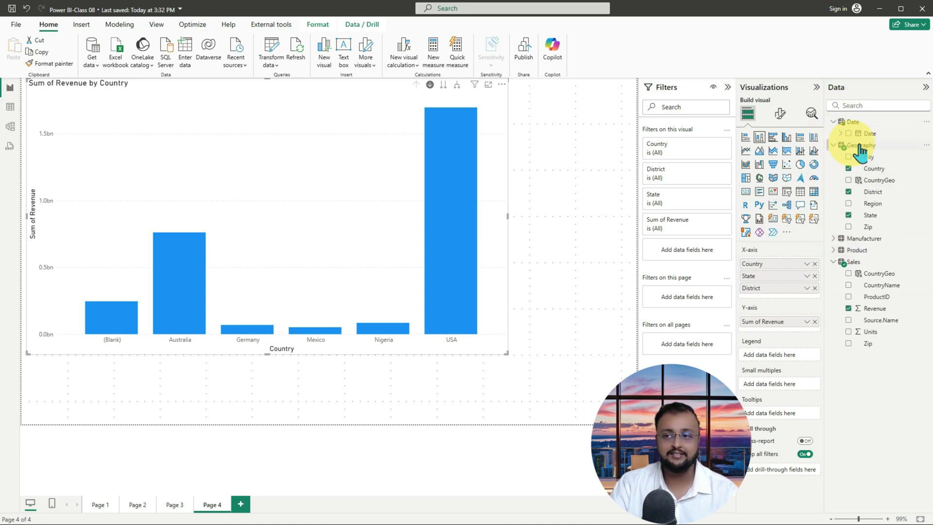
left_click(840, 133)
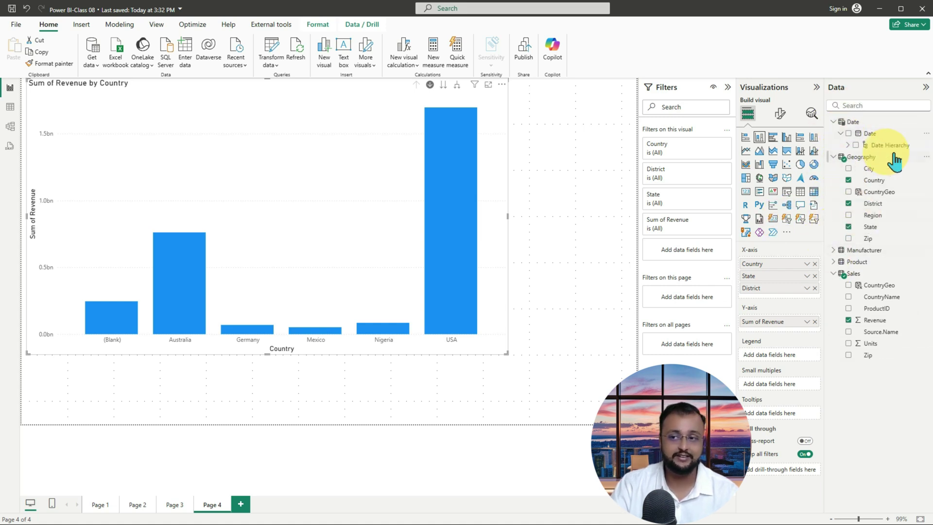
left_click(849, 145)
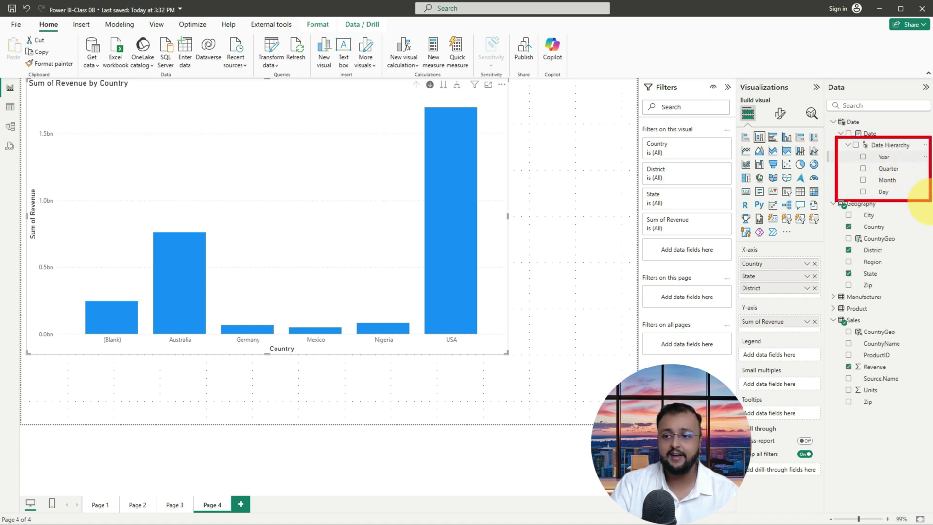
mouse_move(760, 190)
left_mouse_down()
mouse_move(802, 140)
mouse_move(814, 180)
left_mouse_up()
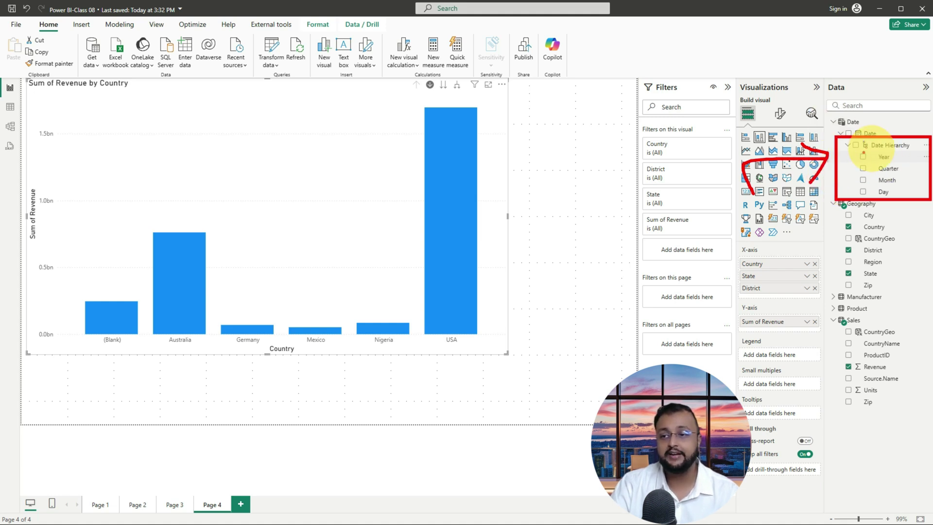
left_click_drag(872, 152, 905, 151)
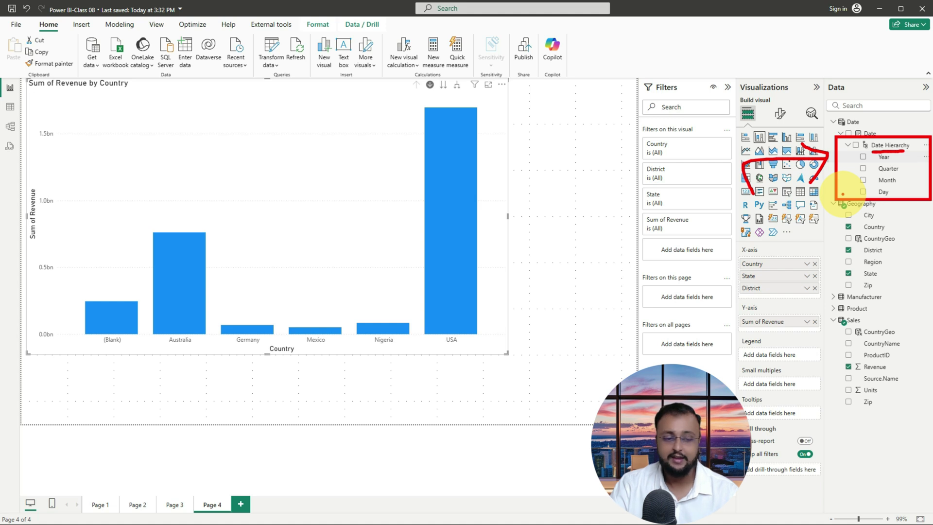
key("Escape")
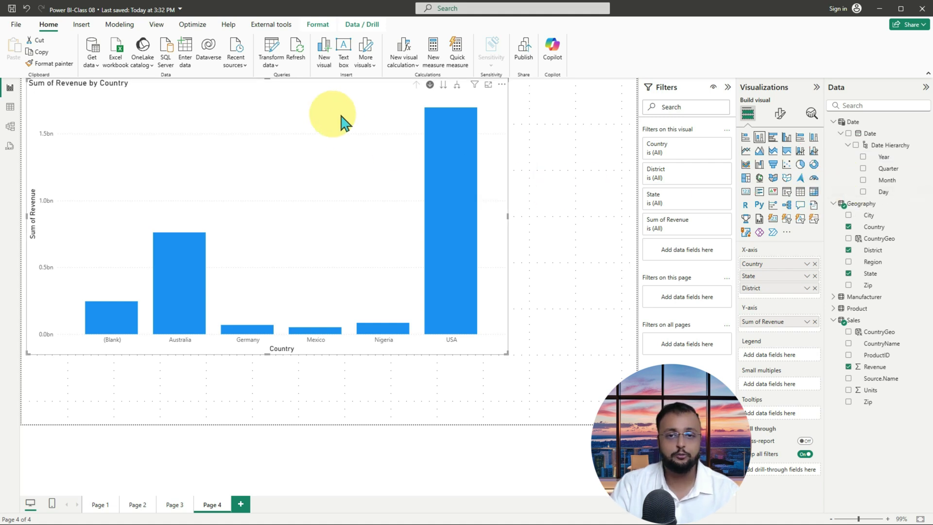
left_click_drag(402, 76, 512, 95)
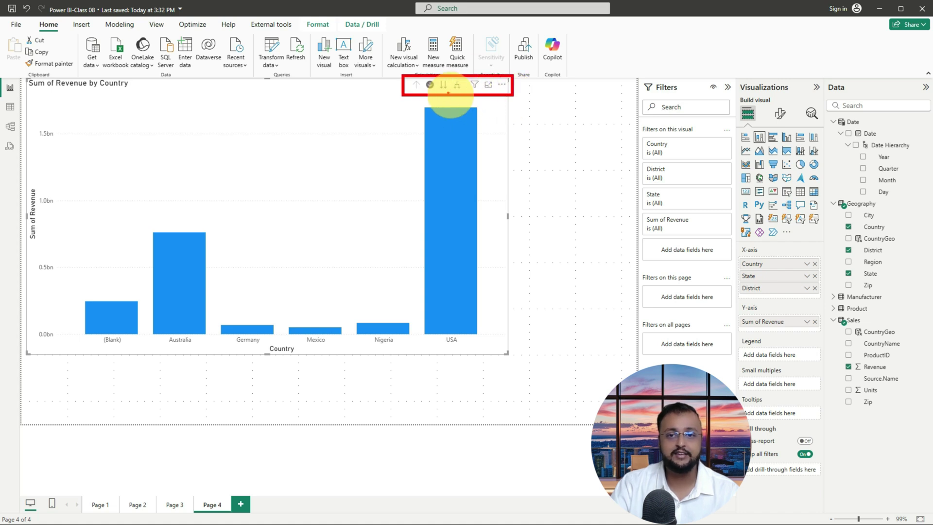
left_click_drag(441, 139, 444, 92)
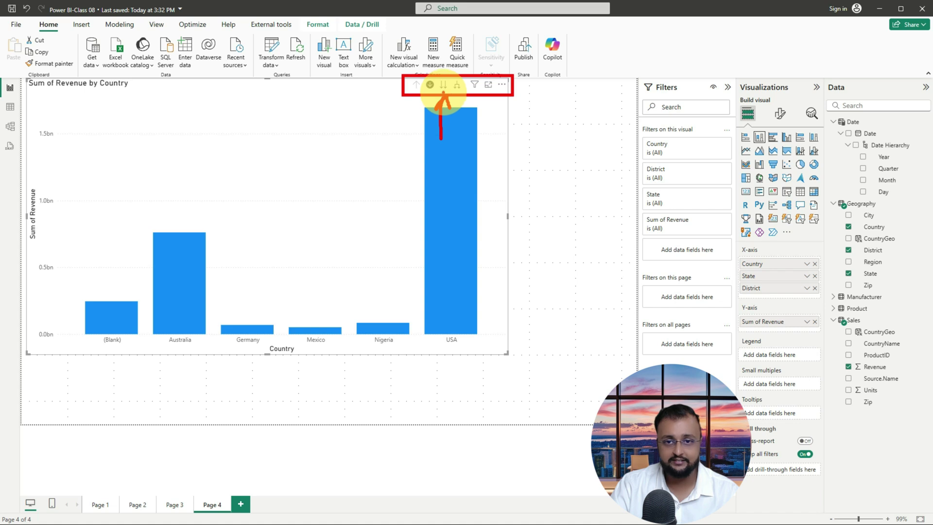
mouse_move(468, 125)
left_mouse_down()
mouse_move(464, 97)
mouse_move(456, 107)
mouse_move(482, 111)
mouse_move(454, 93)
mouse_move(462, 95)
mouse_move(458, 66)
mouse_move(437, 93)
mouse_move(456, 97)
left_mouse_up()
mouse_move(593, 76)
left_mouse_down()
mouse_move(534, 113)
mouse_move(635, 152)
mouse_move(612, 151)
left_mouse_up()
mouse_move(555, 115)
left_mouse_down()
mouse_move(553, 153)
mouse_move(569, 130)
left_mouse_up()
key("Escape")
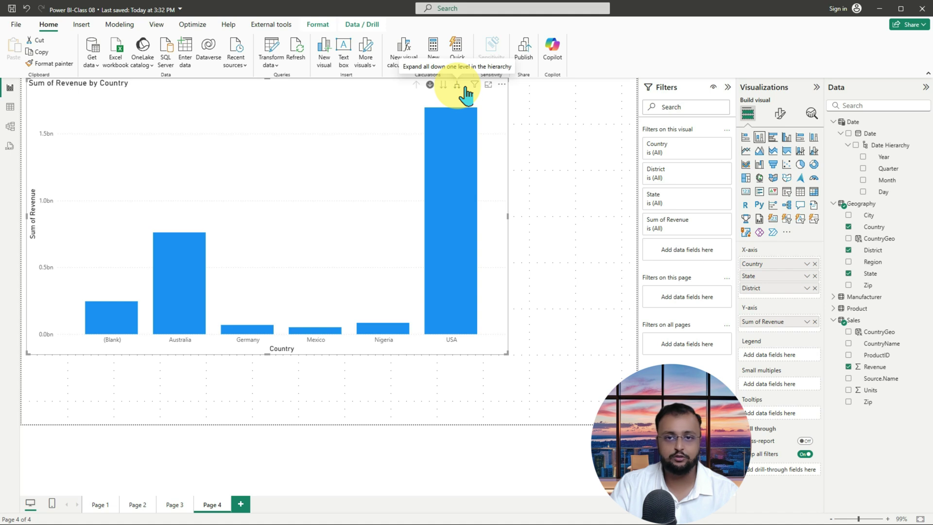
mouse_move(445, 88)
left_mouse_down()
mouse_move(466, 91)
mouse_move(465, 75)
mouse_move(452, 97)
left_mouse_up()
key("Escape")
Step: Turn off drill-down mode and move the whole chart to the next hierarchy level twice, through State to District
left_click(430, 85)
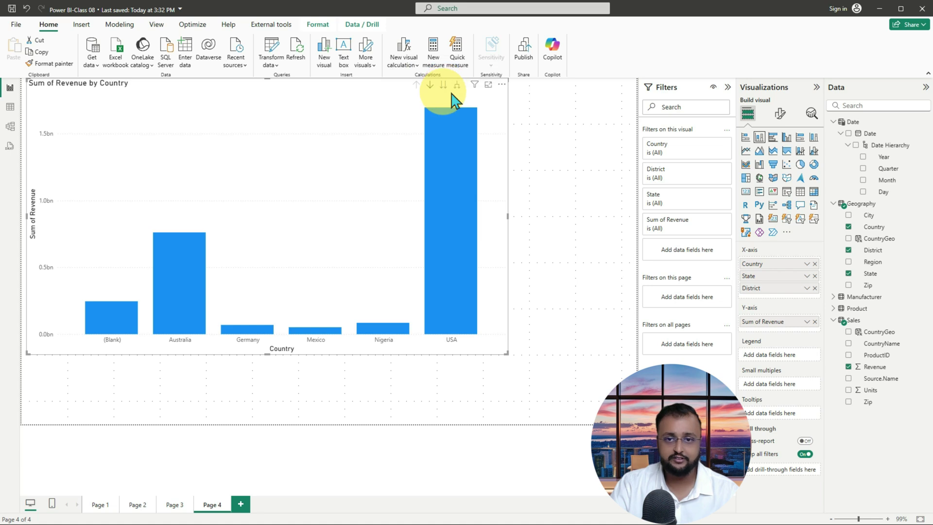
mouse_move(437, 74)
left_mouse_down()
mouse_move(444, 93)
mouse_move(456, 82)
mouse_move(440, 73)
left_mouse_up()
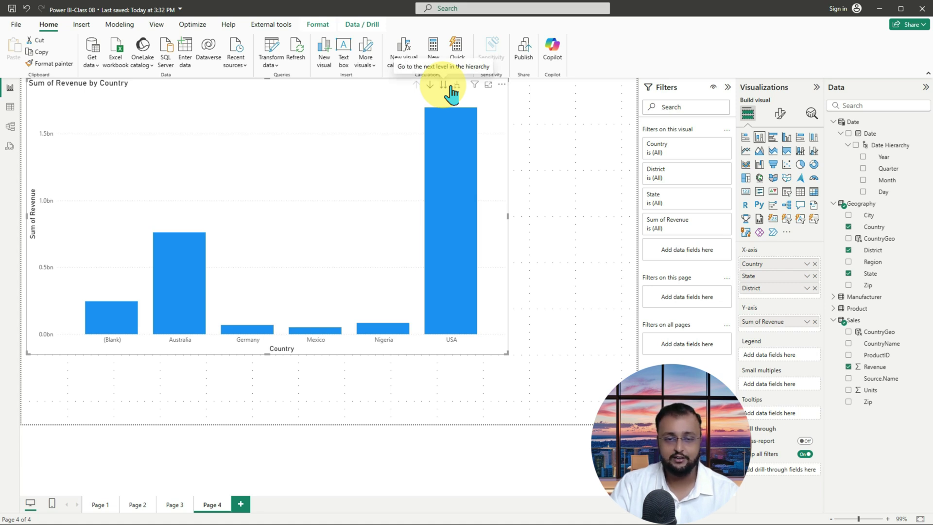
mouse_move(741, 250)
left_mouse_down()
mouse_move(762, 278)
mouse_move(821, 299)
left_mouse_up()
left_click_drag(777, 275, 791, 274)
left_click_drag(767, 296, 797, 297)
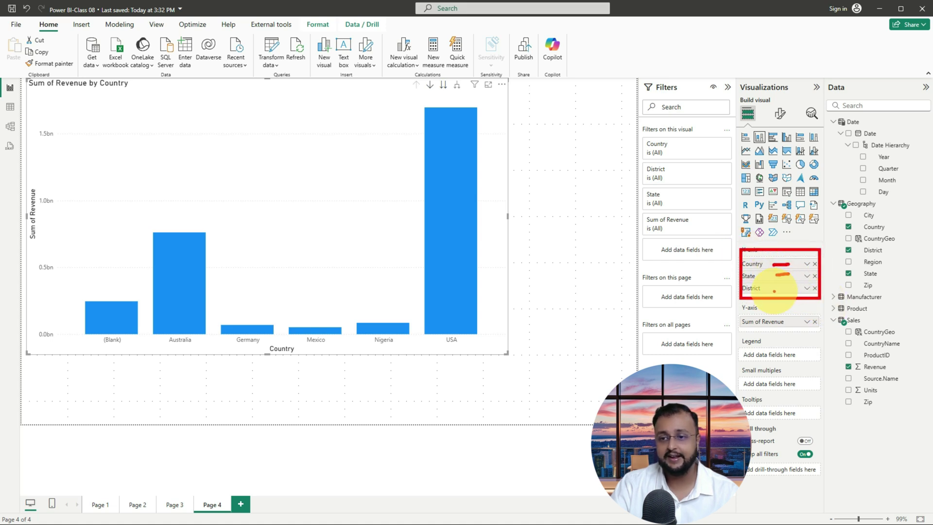
left_click(453, 89)
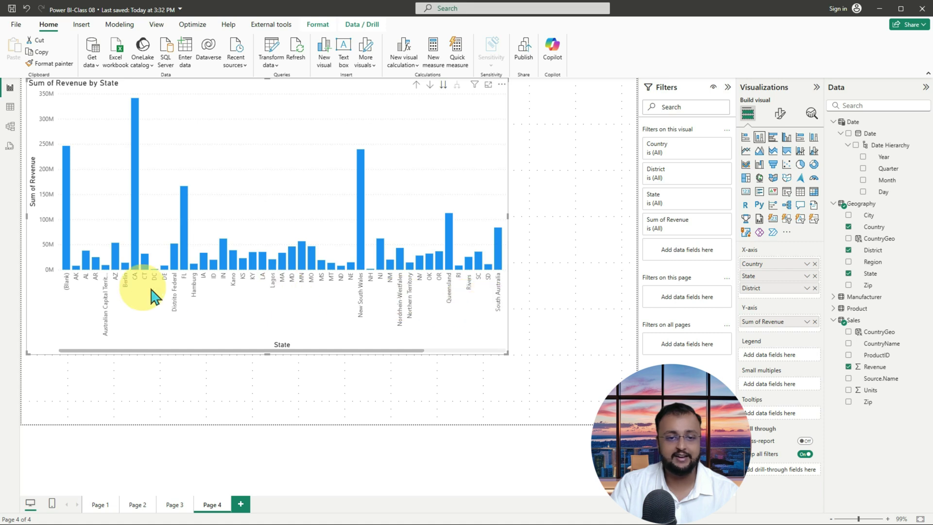
left_click(453, 88)
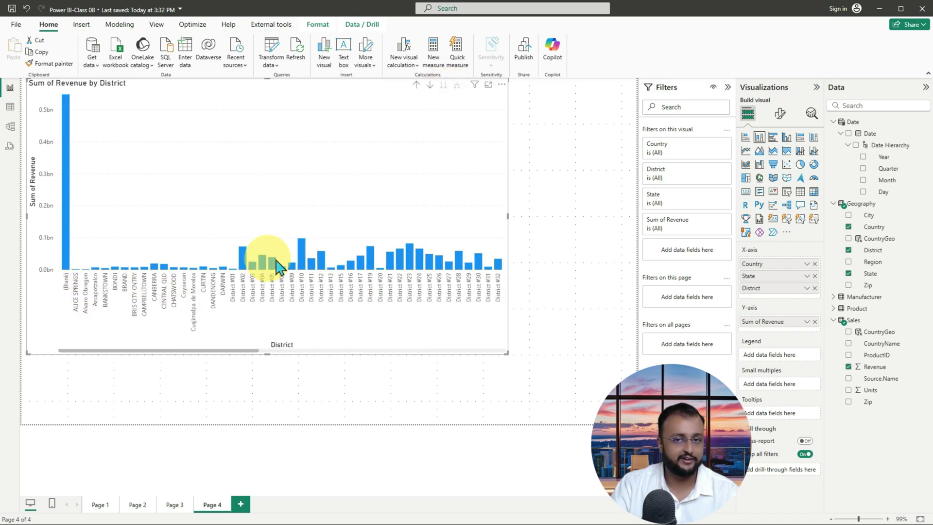
Step: Drill the whole chart up two levels, from District back to Country
mouse_move(440, 97)
left_mouse_down()
mouse_move(450, 84)
mouse_move(437, 78)
mouse_move(443, 95)
left_mouse_up()
mouse_move(425, 125)
left_mouse_down()
mouse_move(427, 98)
mouse_move(431, 108)
left_mouse_up()
key("Escape")
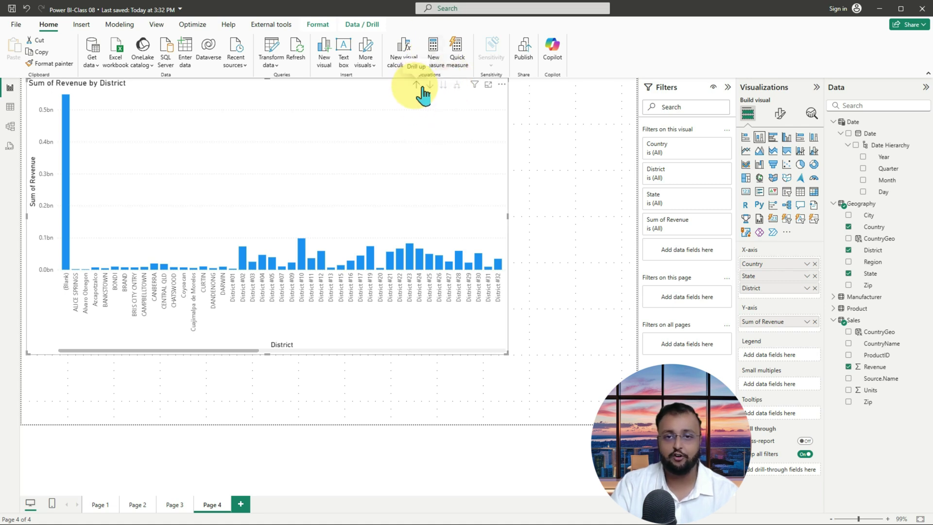
left_click(421, 88)
left_click(421, 88)
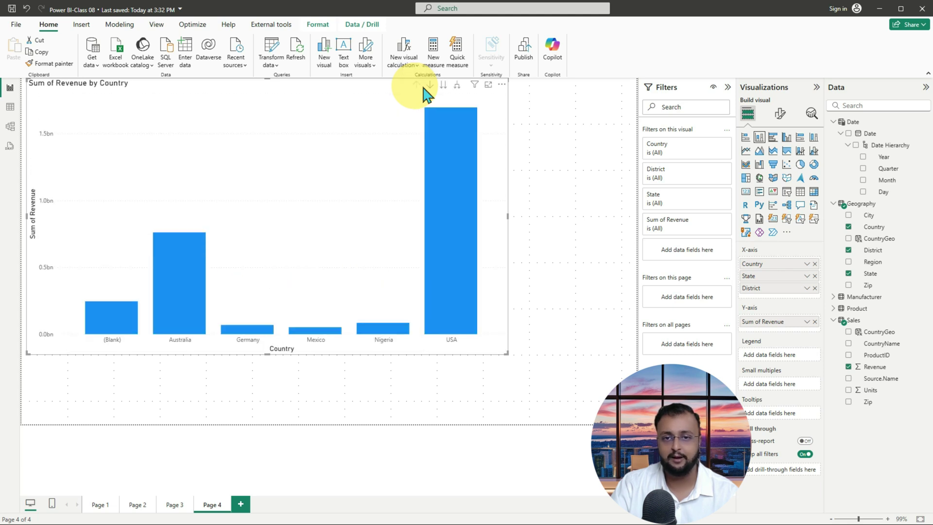
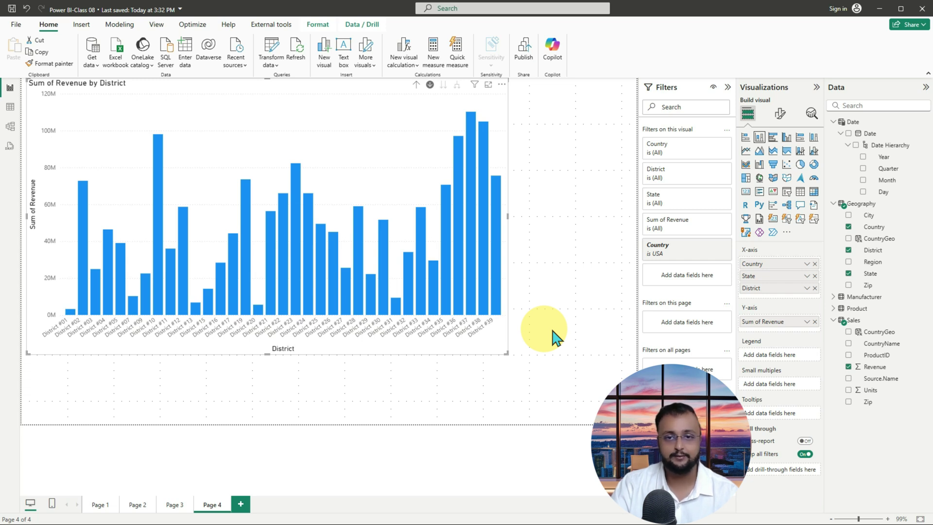
Step: Drill the chart up two levels from the USA districts to Country
left_click(418, 86)
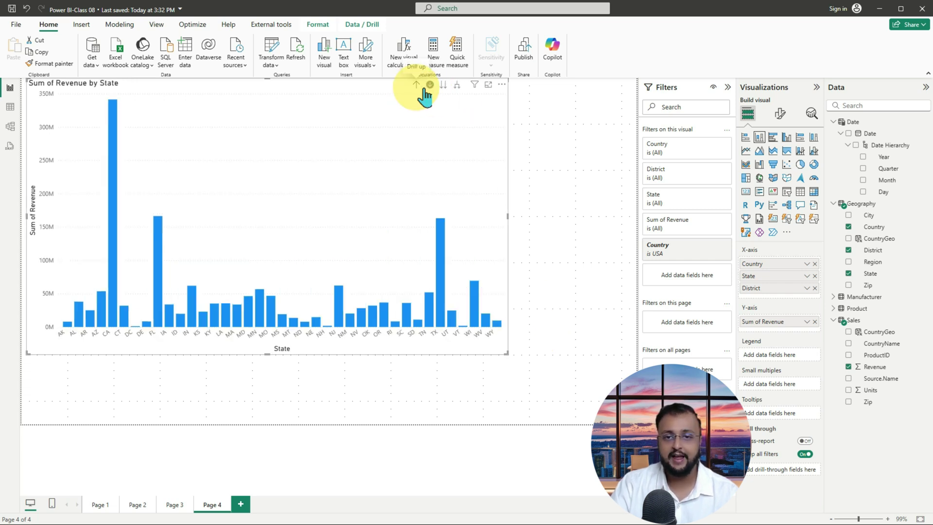
left_click(417, 86)
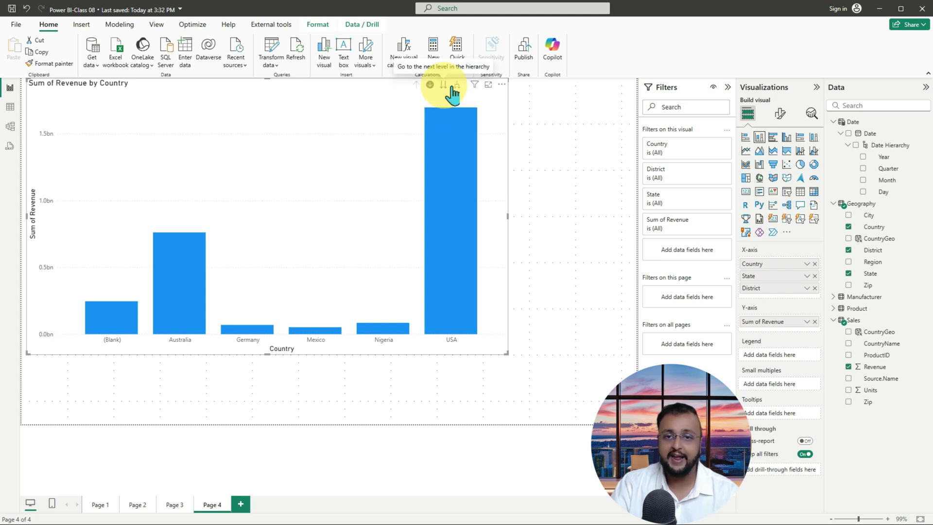
left_click(443, 92)
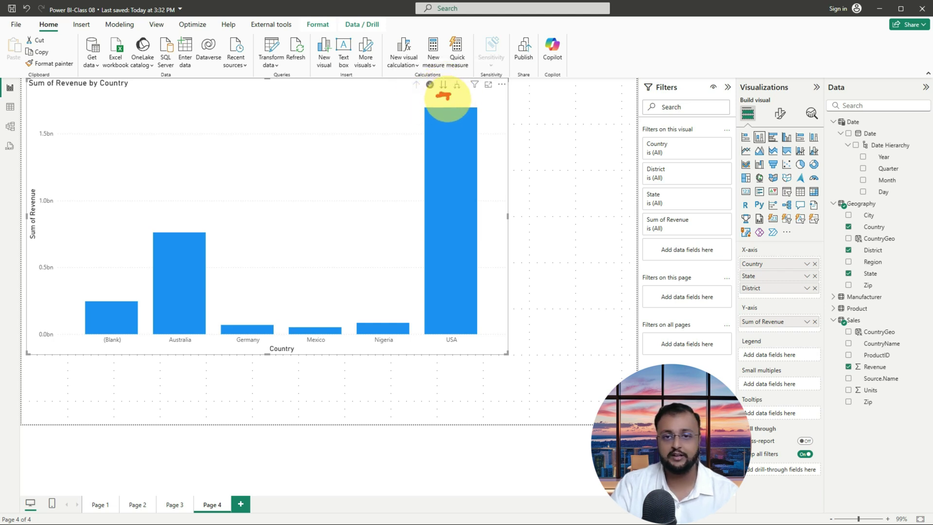
mouse_move(433, 170)
left_mouse_down()
mouse_move(423, 129)
mouse_move(449, 137)
left_mouse_up()
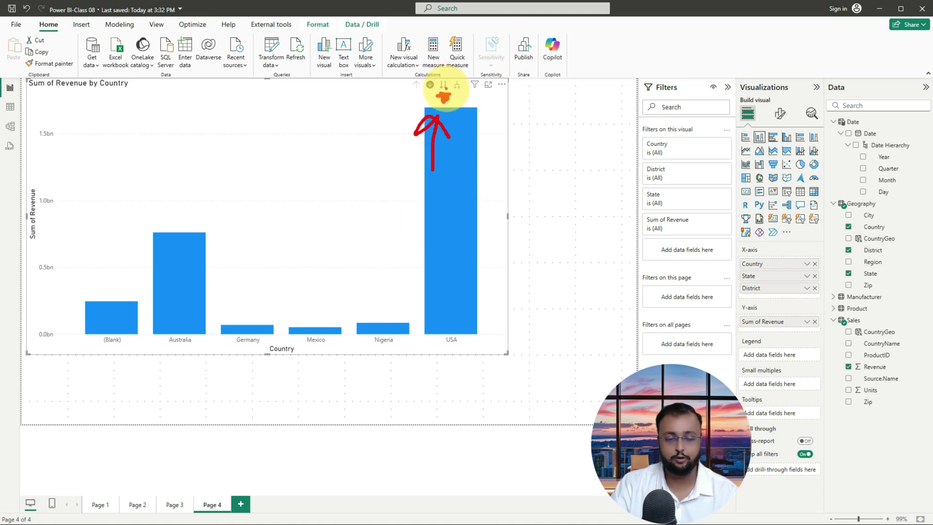
key("Escape")
Step: Expand the whole chart down one hierarchy level so states are plotted grouped under their countries
mouse_move(454, 125)
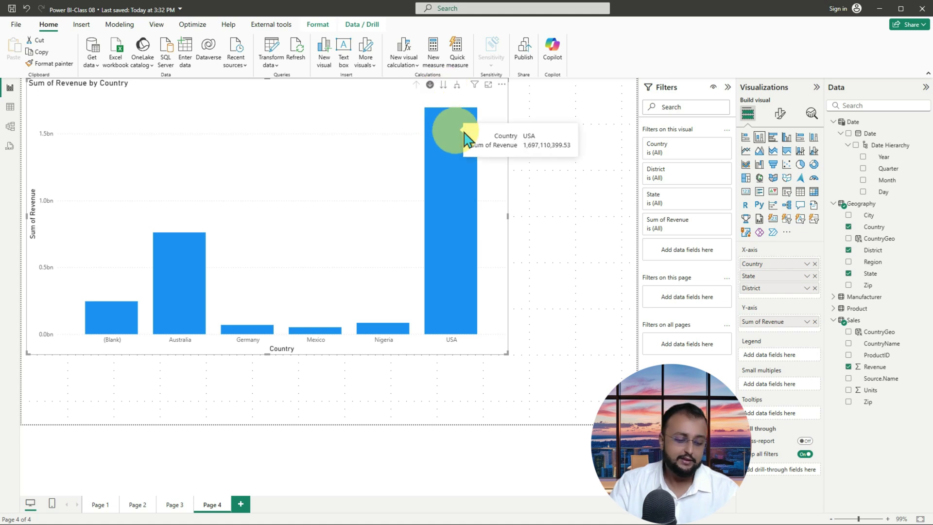
left_click_drag(448, 72, 469, 100)
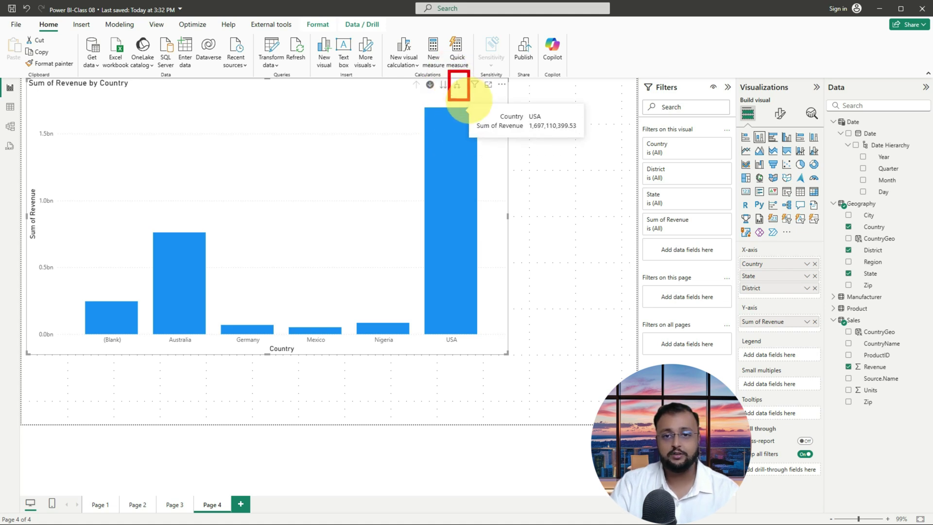
left_click_drag(416, 135, 449, 102)
key("Escape")
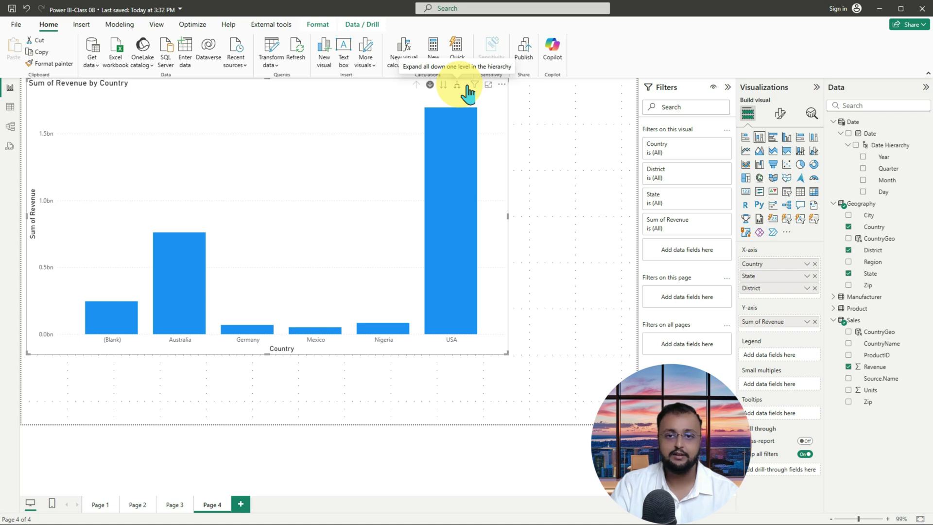
left_click(466, 86)
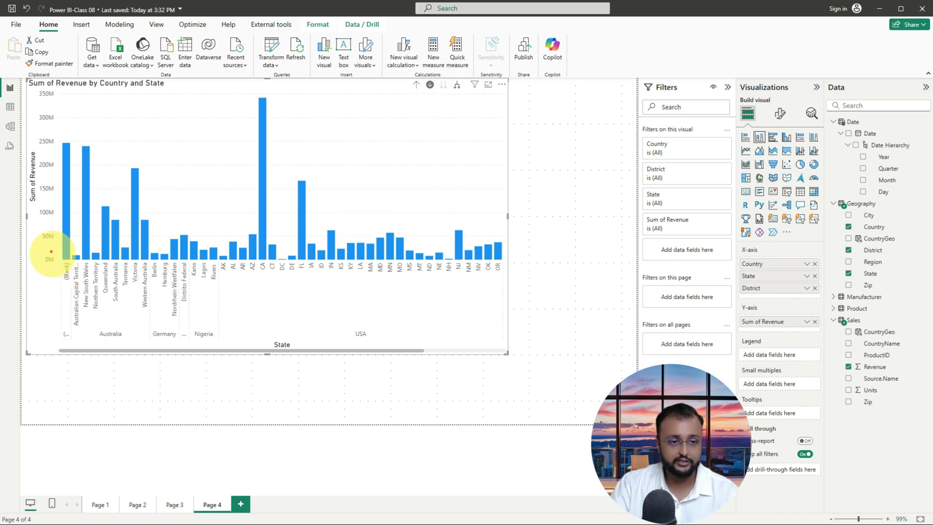
left_click_drag(52, 262, 507, 325)
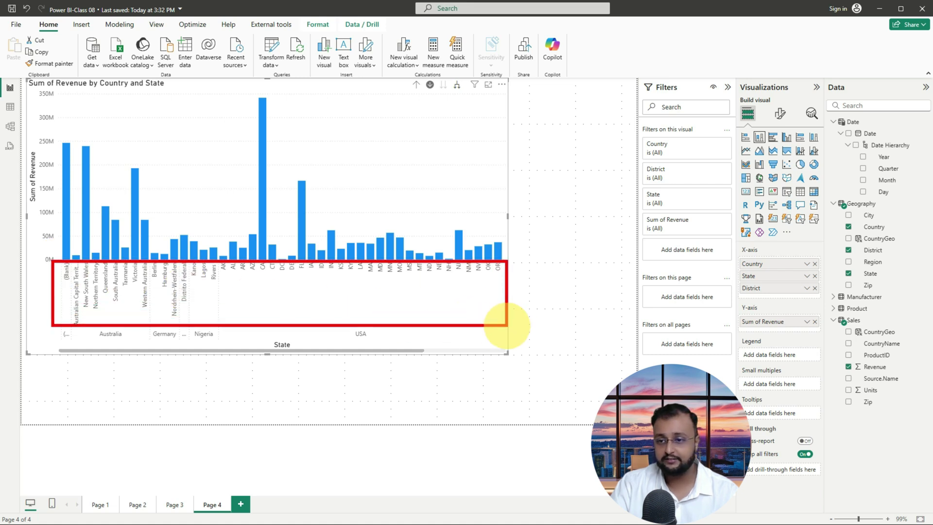
mouse_move(710, 279)
left_mouse_down()
mouse_move(739, 277)
mouse_move(733, 286)
mouse_move(748, 265)
left_mouse_up()
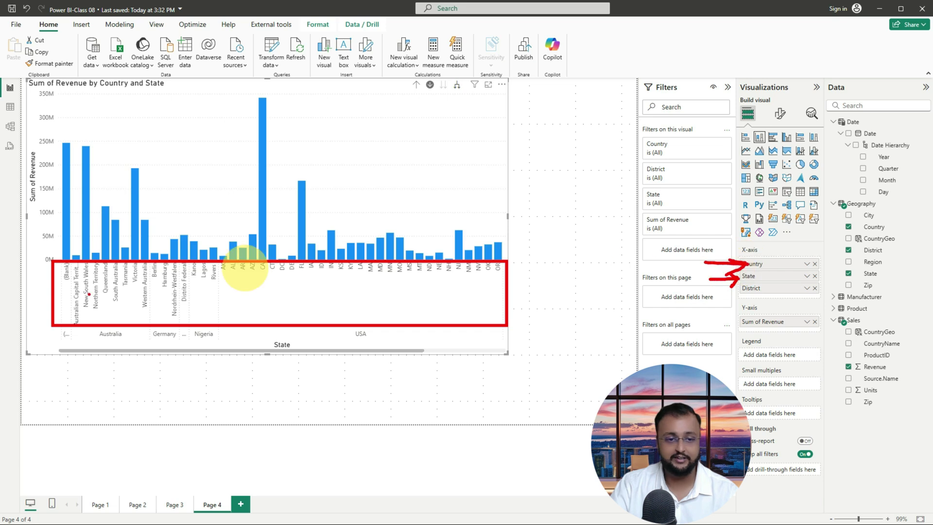
left_click_drag(101, 344, 159, 346)
left_click_drag(221, 346, 194, 347)
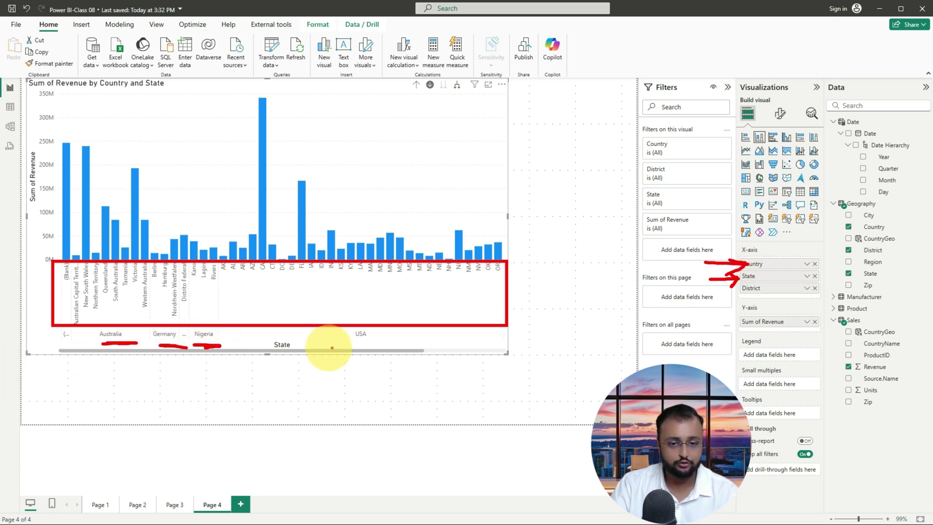
left_click_drag(376, 347, 356, 347)
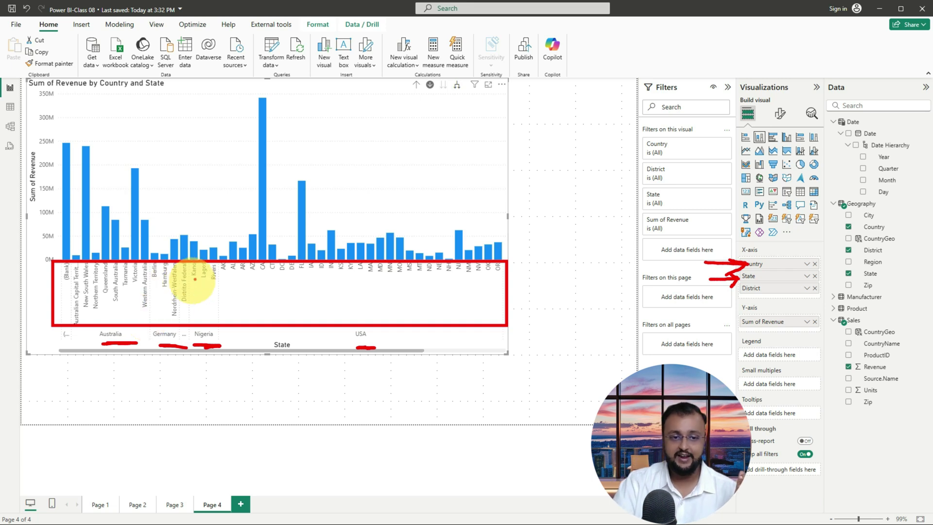
left_click_drag(221, 266, 221, 321)
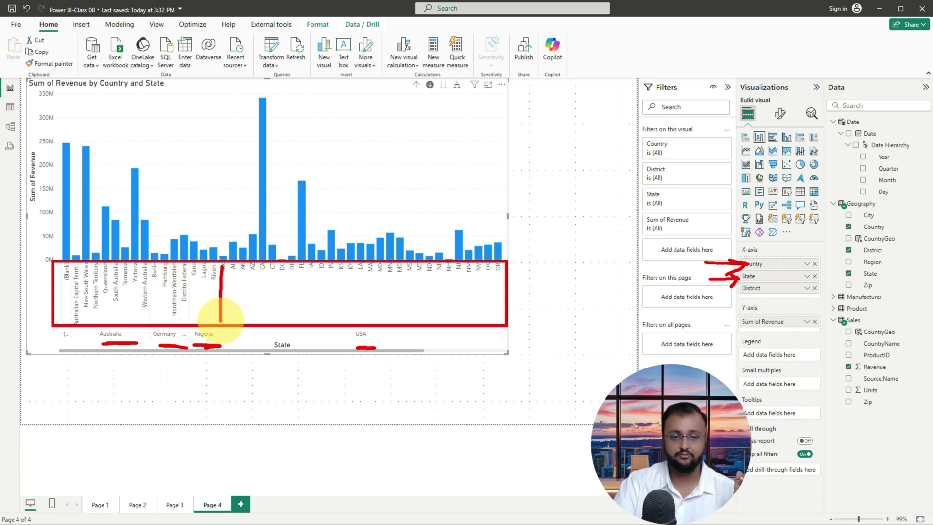
key("Escape")
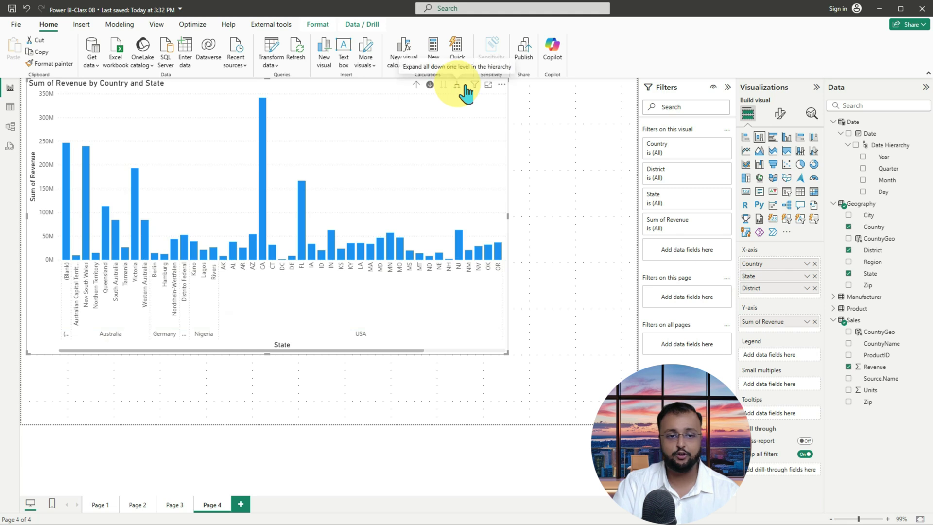
Step: Expand the whole chart down to District, inspect its nested axis labels in focus mode, and return to the report
left_click(464, 86)
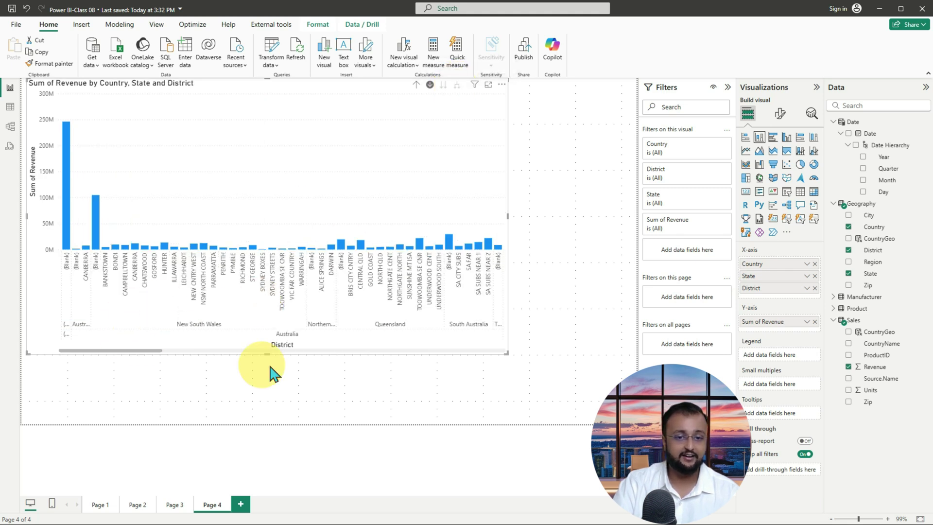
left_click(488, 85)
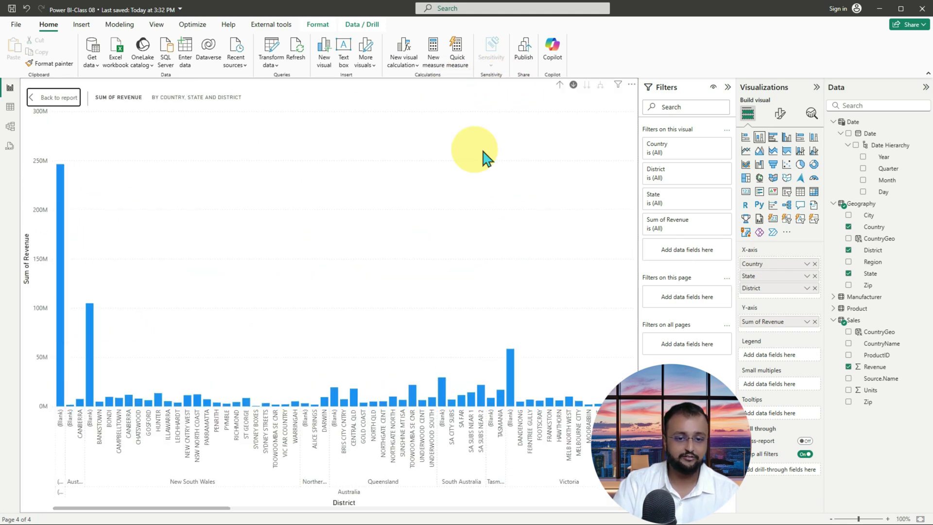
scroll(362, 451, "down", 3)
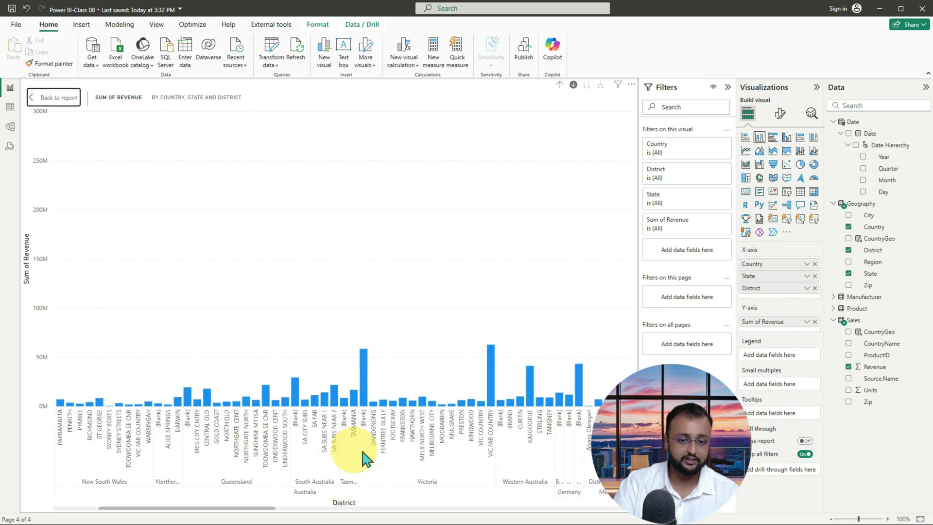
mouse_move(307, 497)
left_mouse_down()
mouse_move(284, 498)
mouse_move(330, 501)
left_mouse_up()
left_click_drag(219, 488, 348, 488)
left_click_drag(189, 464, 297, 472)
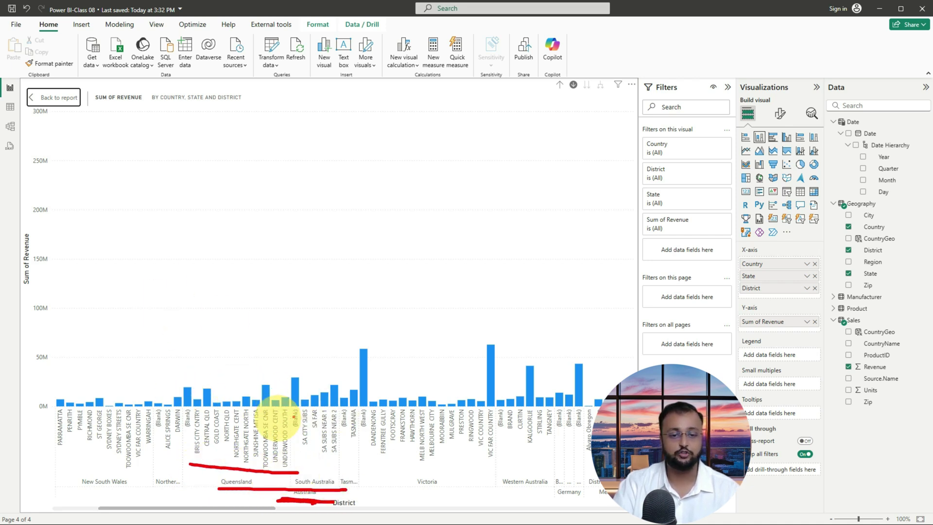
left_click(52, 97)
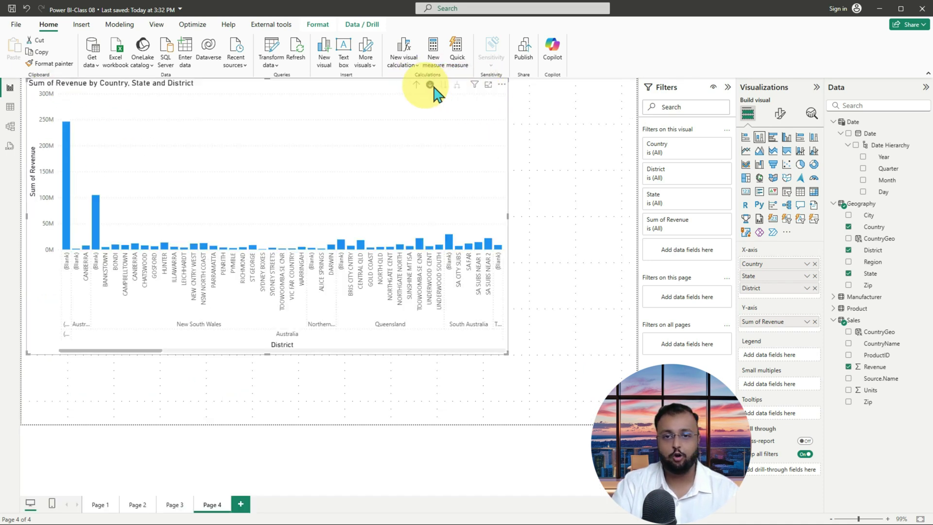
Step: Drill the expanded chart up two levels, from the combined Country, State and District view to Country
left_click_drag(390, 76, 540, 96)
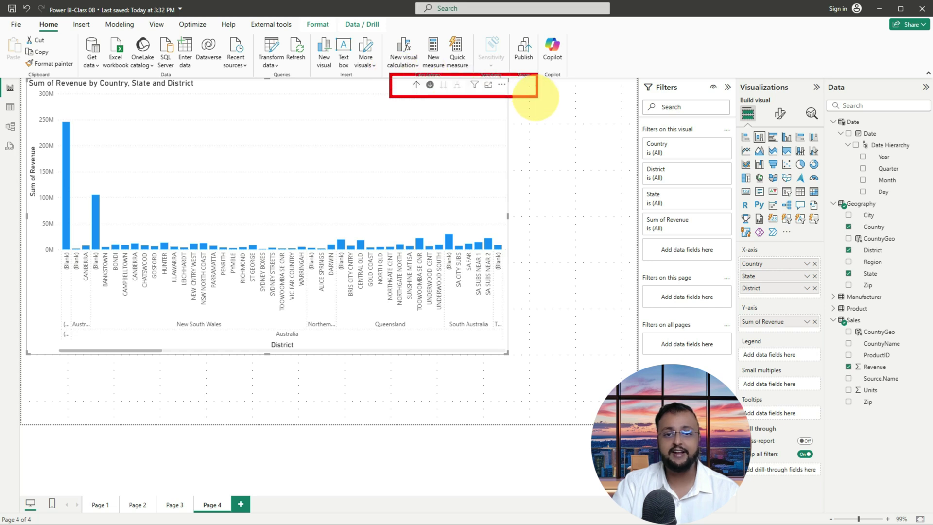
left_click_drag(385, 143, 419, 101)
left_click_drag(382, 109, 418, 102)
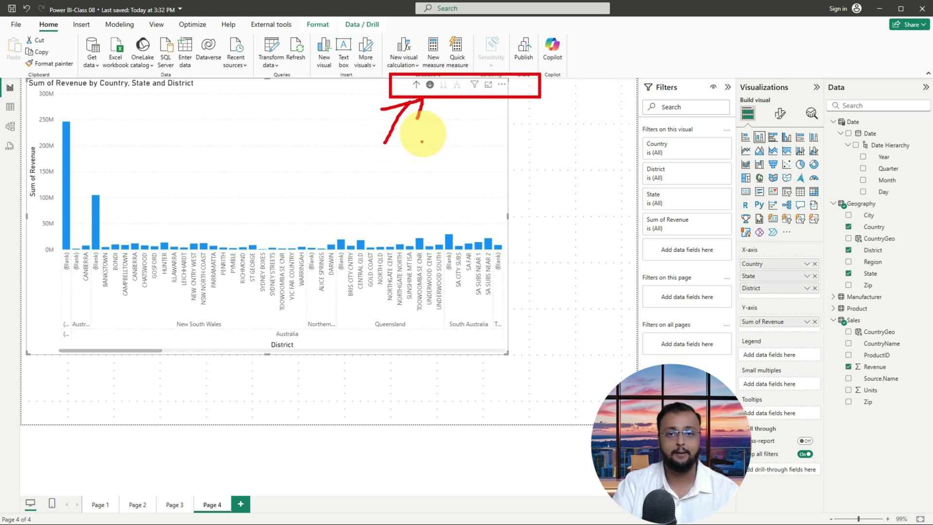
key("Escape")
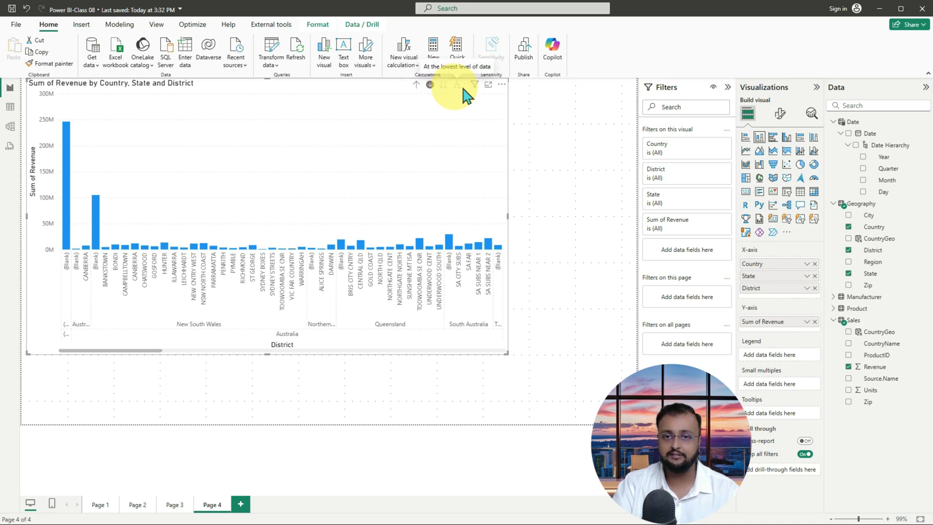
left_click(416, 85)
left_click(416, 84)
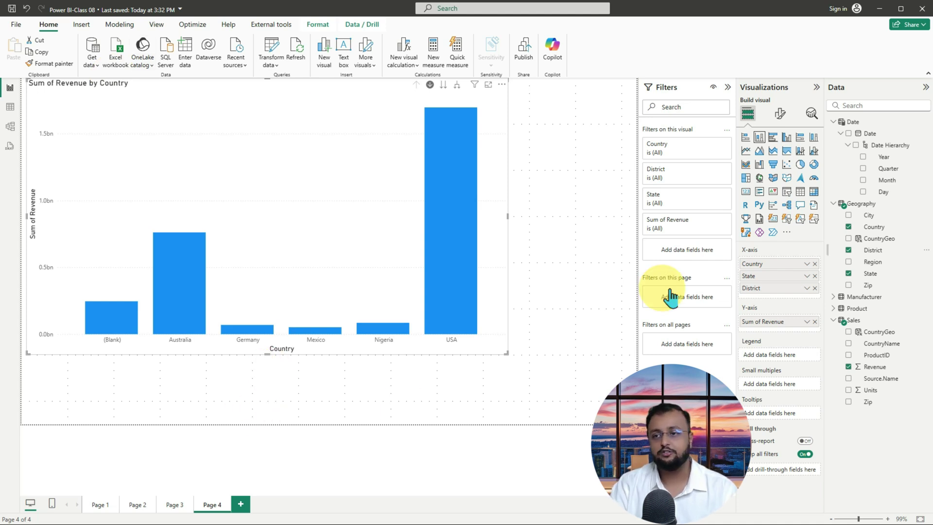
Step: Add a new report page and expand the Product table to list its fields
mouse_move(453, 179)
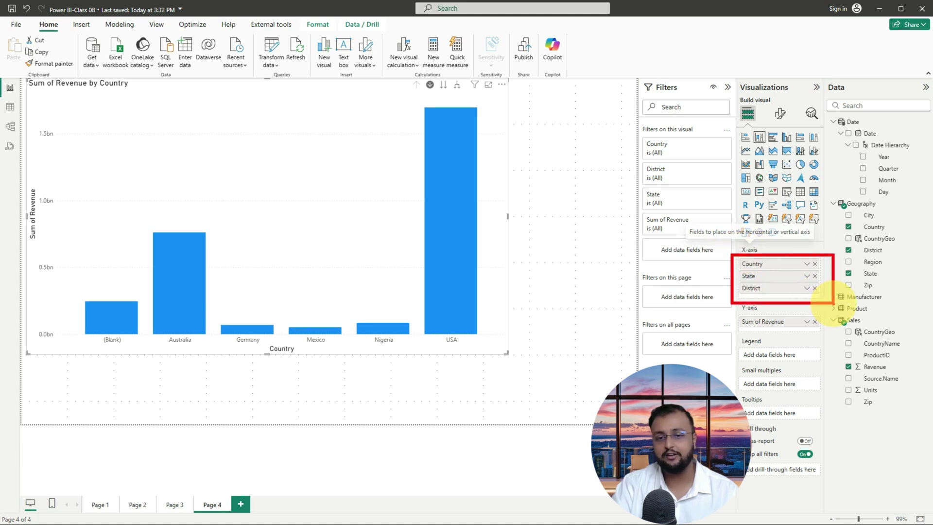
mouse_move(20, 78)
left_mouse_down()
mouse_move(486, 360)
mouse_move(534, 371)
left_mouse_up()
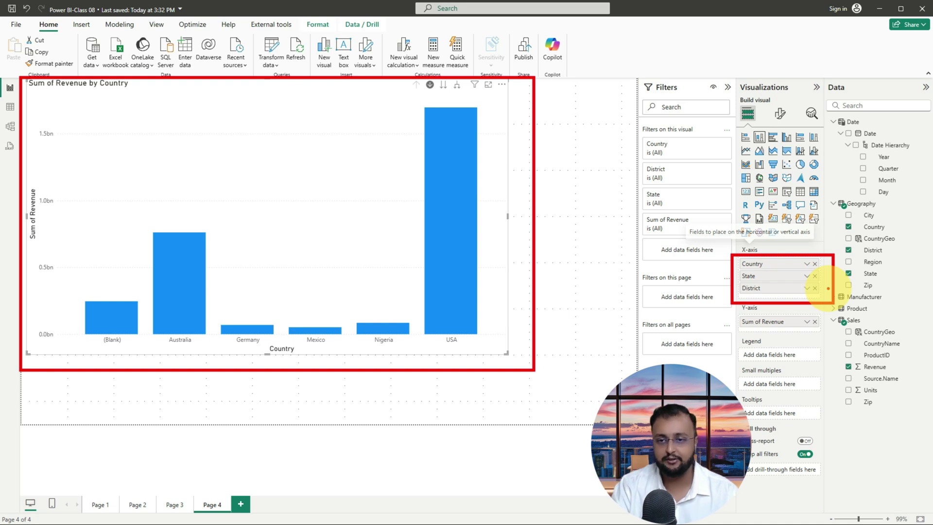
left_click(241, 505)
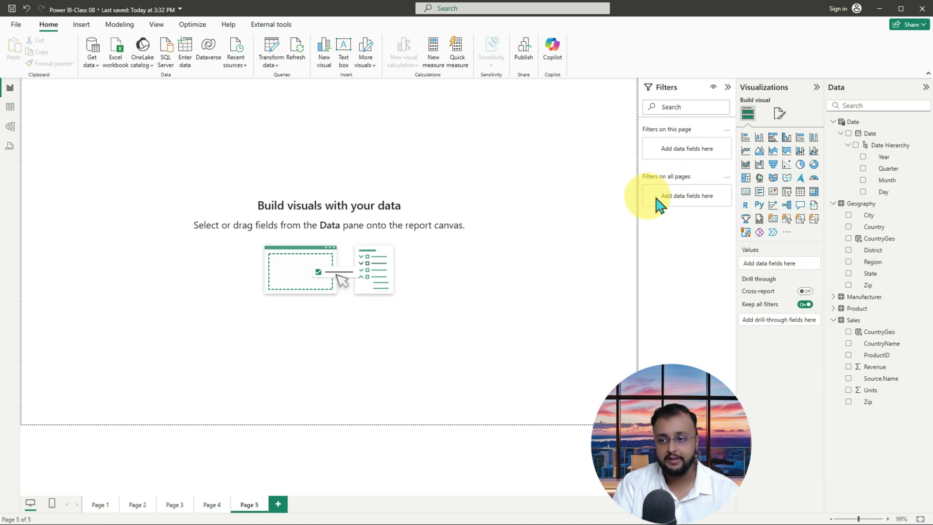
left_click(845, 310)
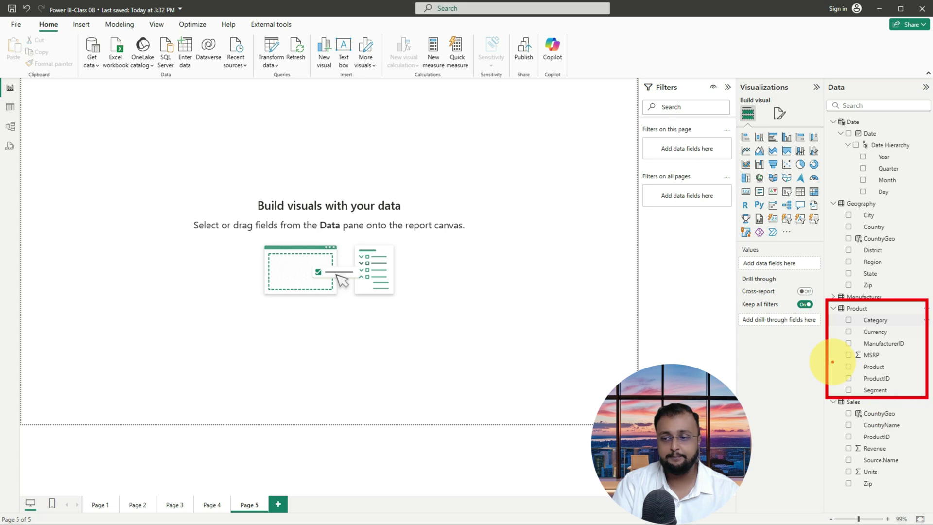
mouse_move(772, 368)
left_mouse_down()
mouse_move(818, 359)
mouse_move(816, 370)
mouse_move(896, 372)
left_mouse_up()
left_click_drag(865, 326, 891, 323)
left_click_drag(862, 396, 887, 395)
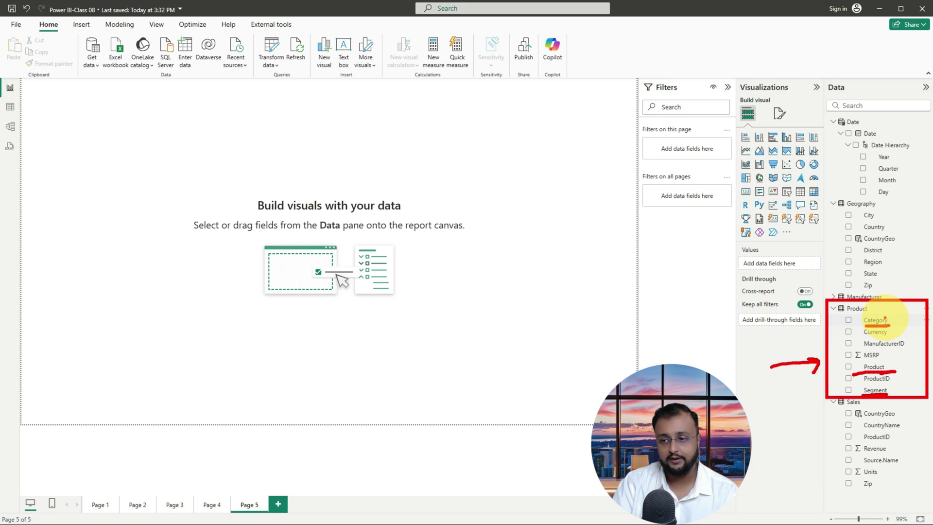
mouse_move(858, 325)
left_mouse_down()
mouse_move(912, 315)
mouse_move(868, 321)
left_mouse_up()
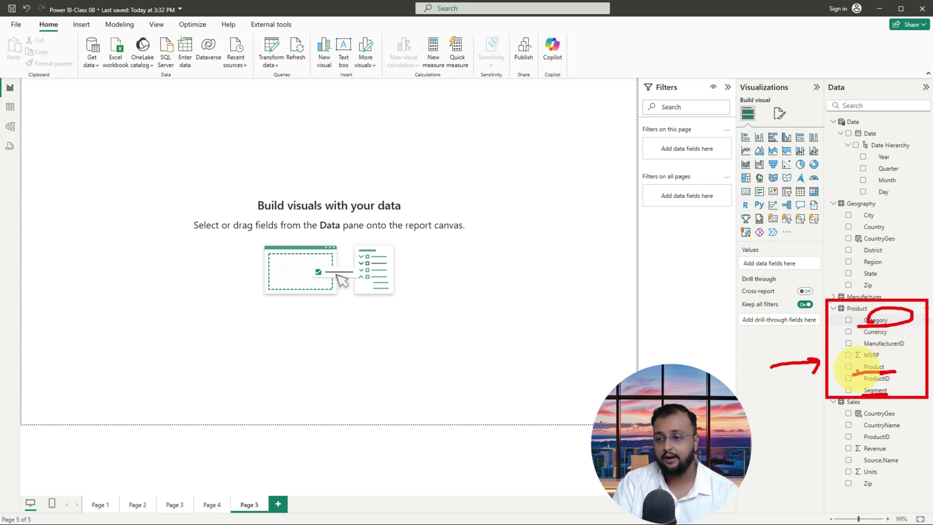
mouse_move(878, 396)
left_mouse_down()
mouse_move(854, 381)
mouse_move(871, 365)
mouse_move(884, 371)
left_mouse_up()
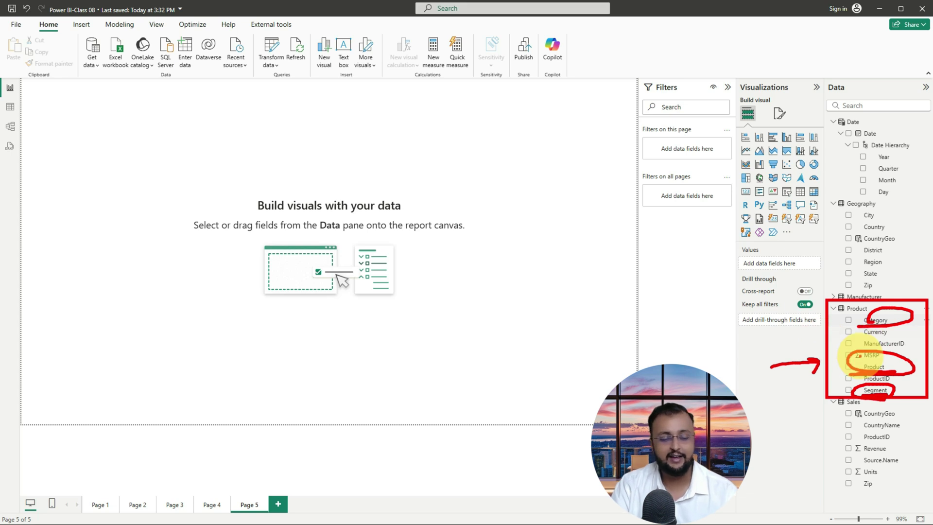
key("Escape")
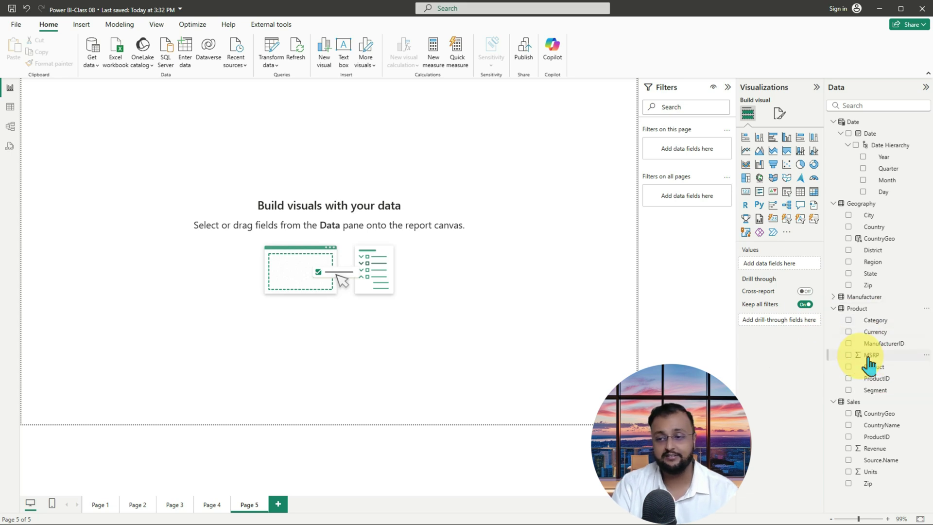
Step: Create a hierarchy from the Product table's Category field and expand it to list its levels
left_click(883, 320)
right_click(885, 322)
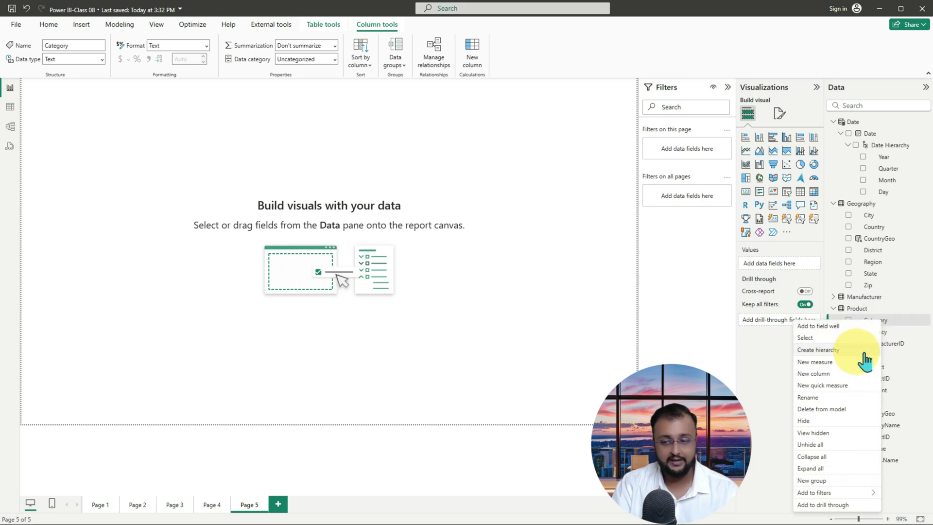
left_click_drag(791, 344, 885, 361)
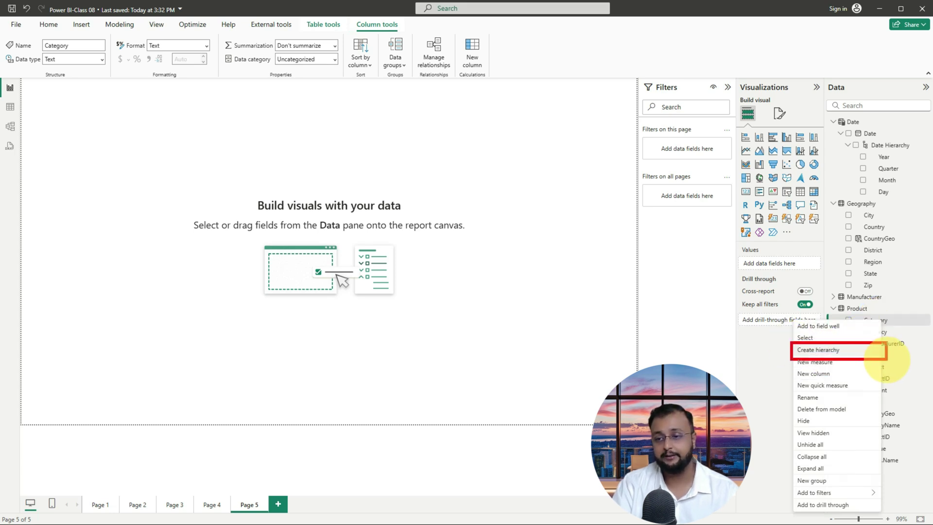
key("Escape")
key("Escape")
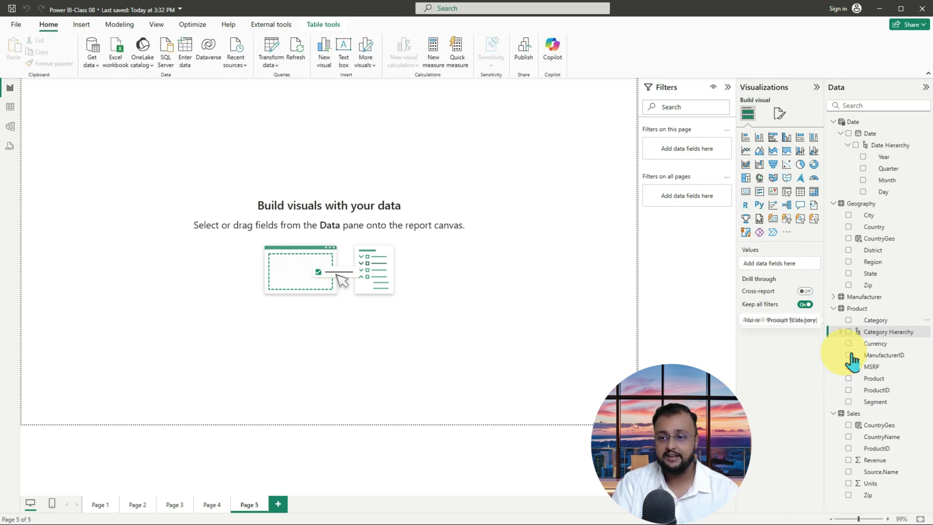
left_click(856, 331)
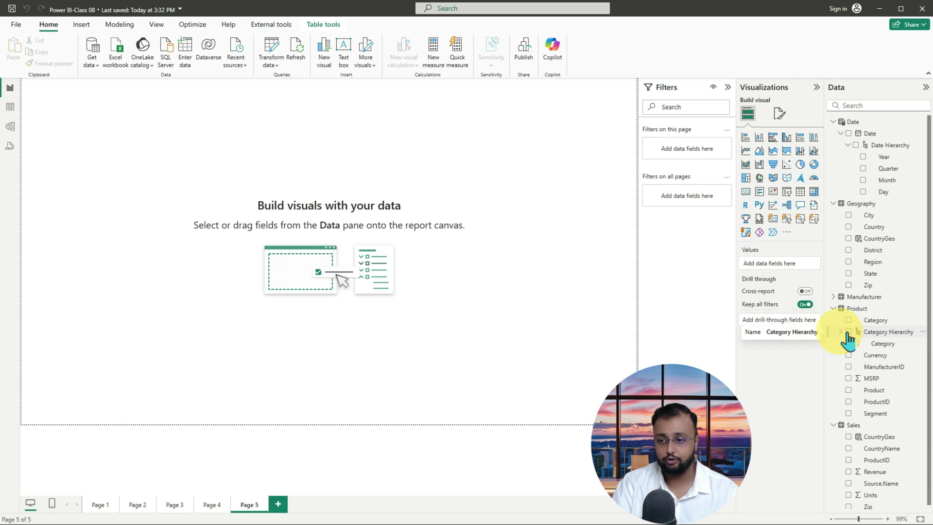
Step: Switch to the Model view and expand Category Hierarchy in the Product table to list its levels
left_click_drag(839, 325, 920, 349)
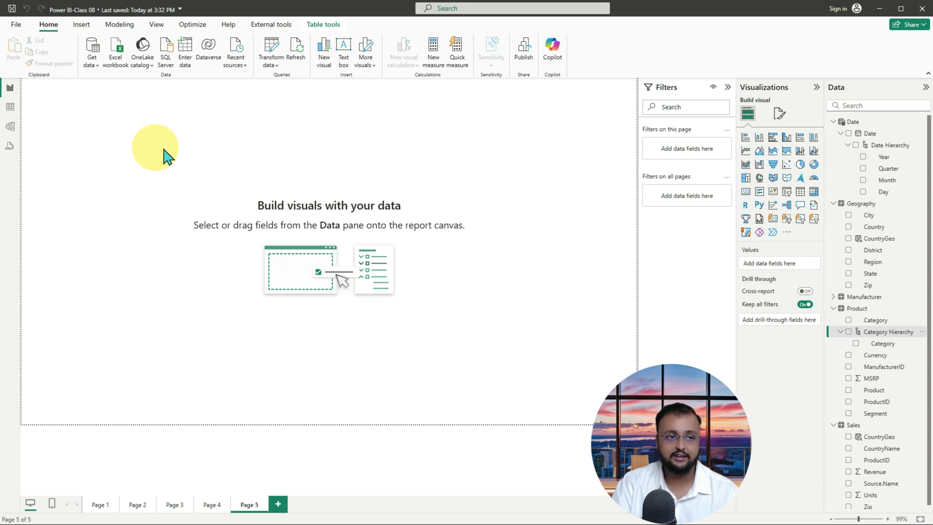
left_click(20, 127)
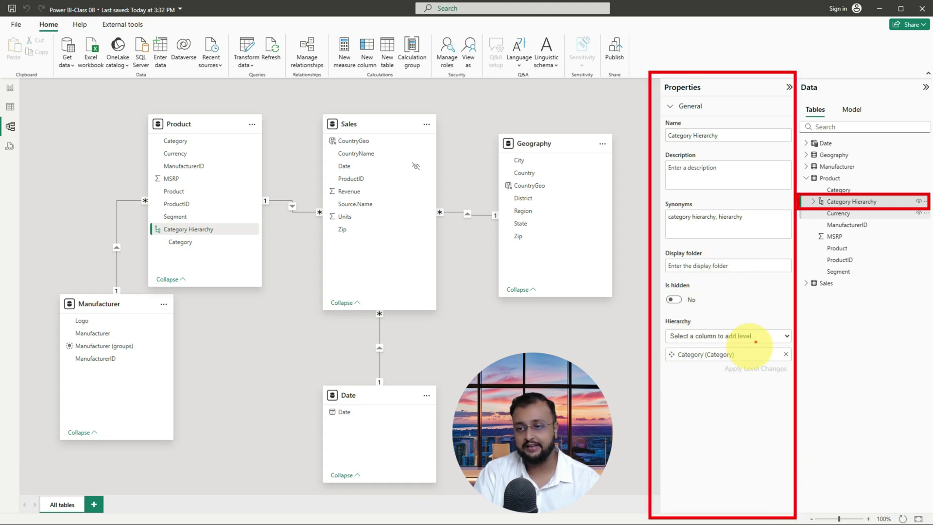
left_click_drag(667, 362, 725, 366)
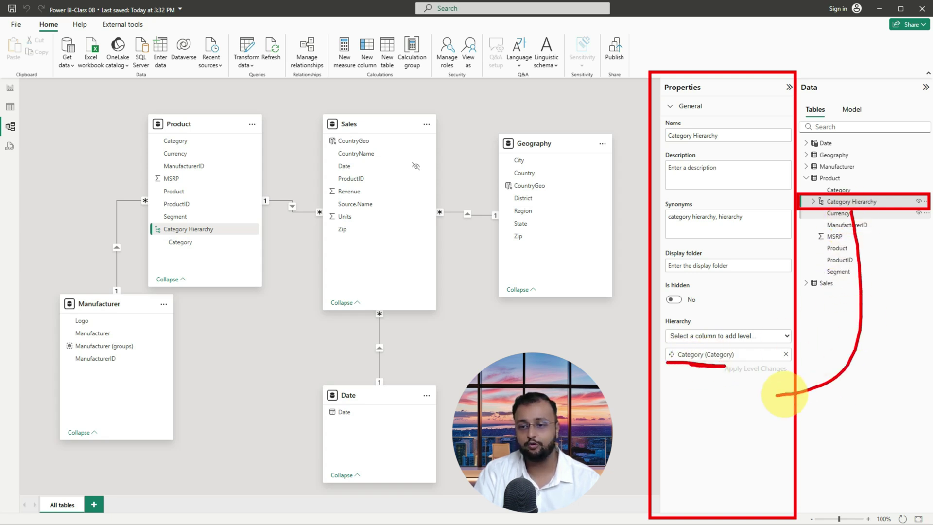
key("Escape")
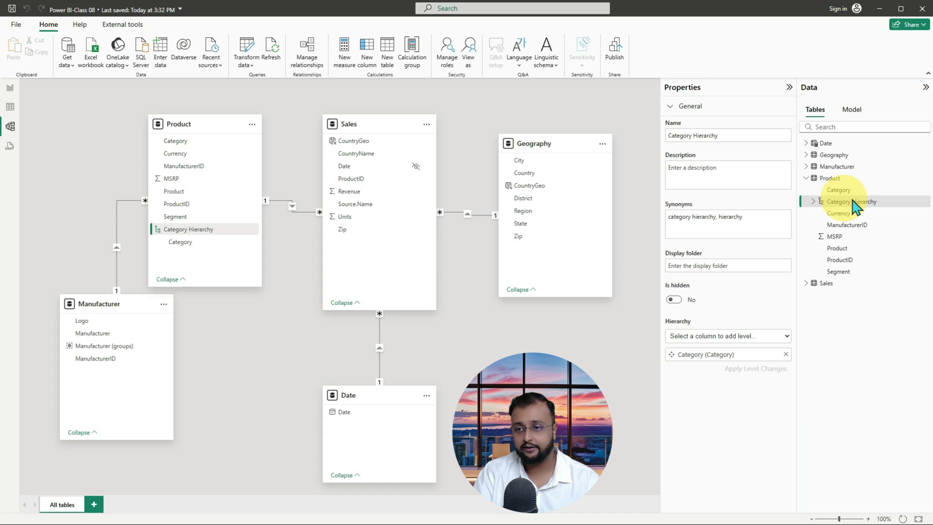
left_click(821, 203)
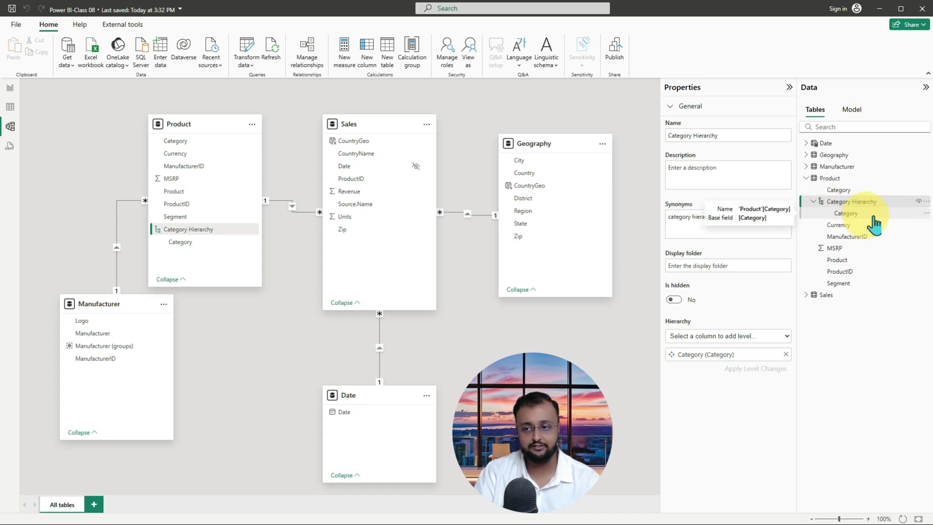
Step: Add the Product table's Segment field to Category Hierarchy as the level below Category
right_click(869, 285)
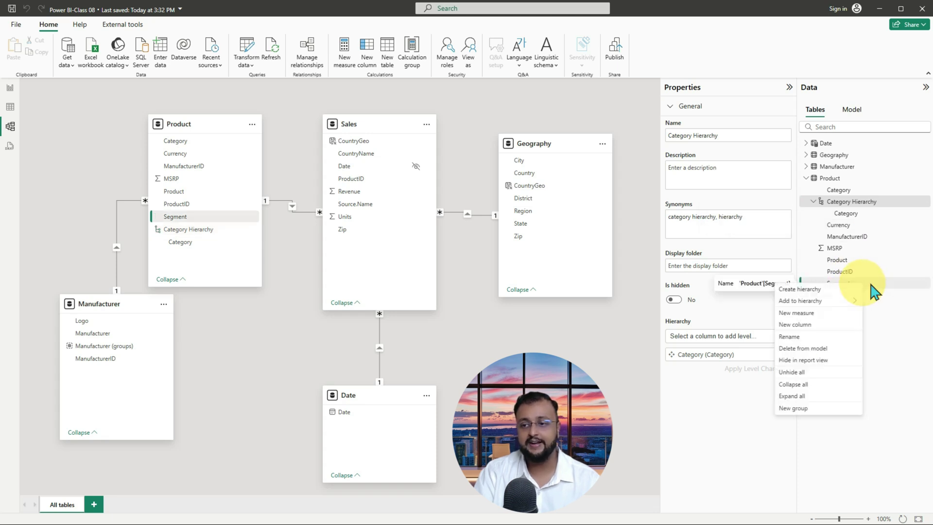
mouse_move(854, 301)
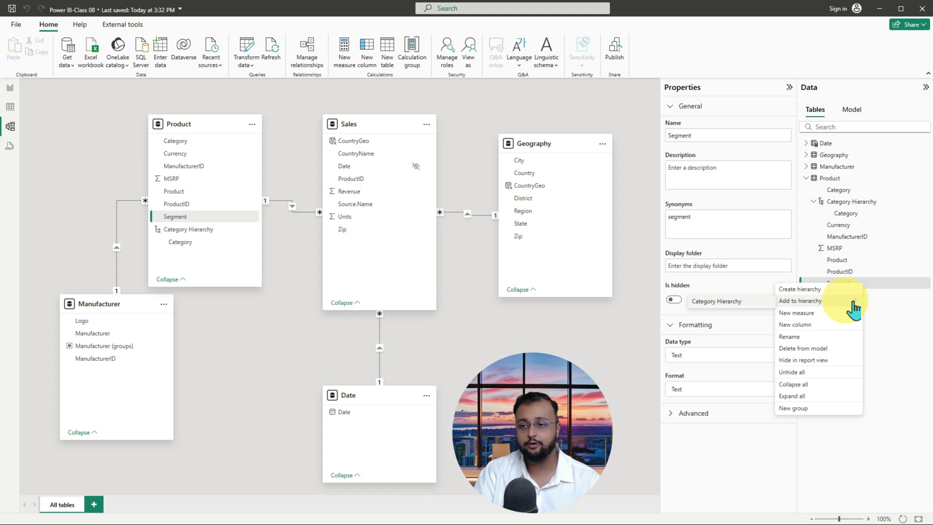
left_click_drag(788, 309, 835, 307)
left_click_drag(706, 312, 752, 312)
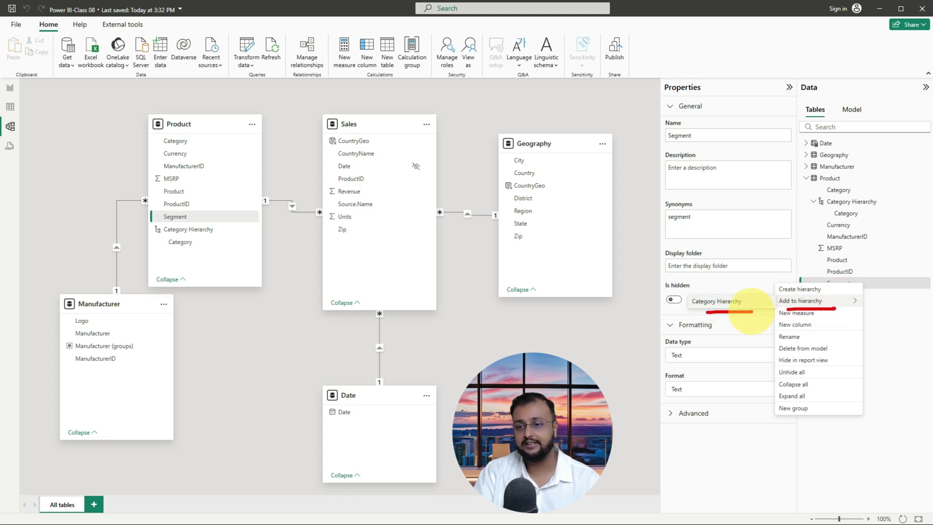
left_click(764, 305)
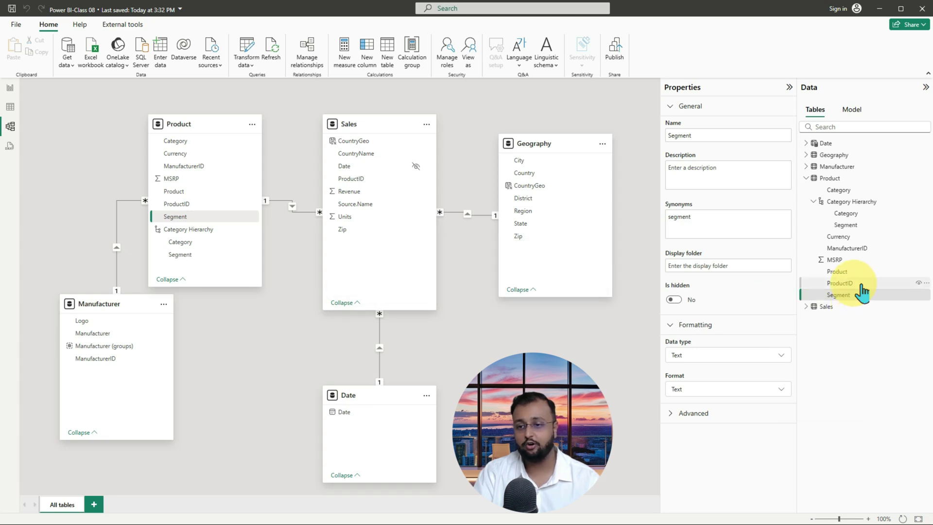
Step: Add the Product column as the third level of Category Hierarchy in its properties and apply the level changes
left_click(878, 208)
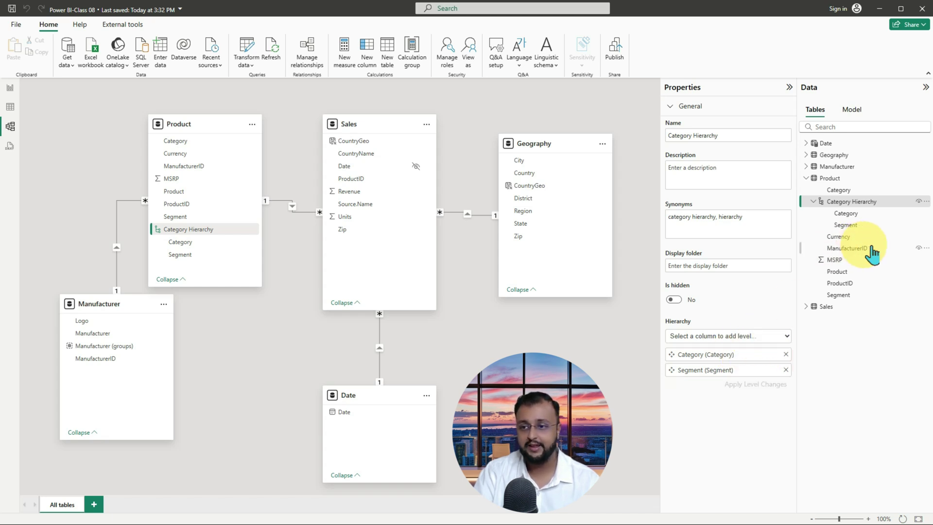
mouse_move(858, 272)
left_mouse_down()
mouse_move(775, 350)
mouse_move(750, 392)
mouse_move(783, 333)
mouse_move(864, 267)
mouse_move(862, 274)
left_mouse_up()
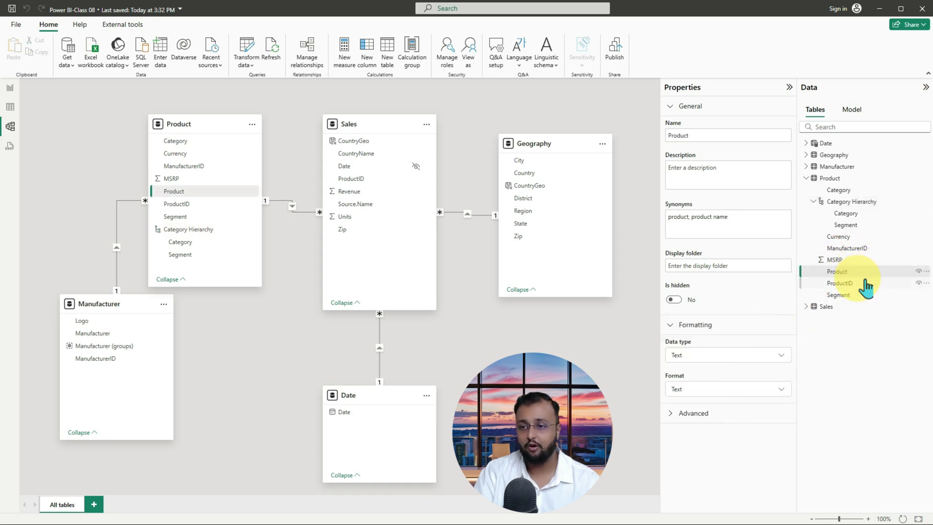
left_click(865, 202)
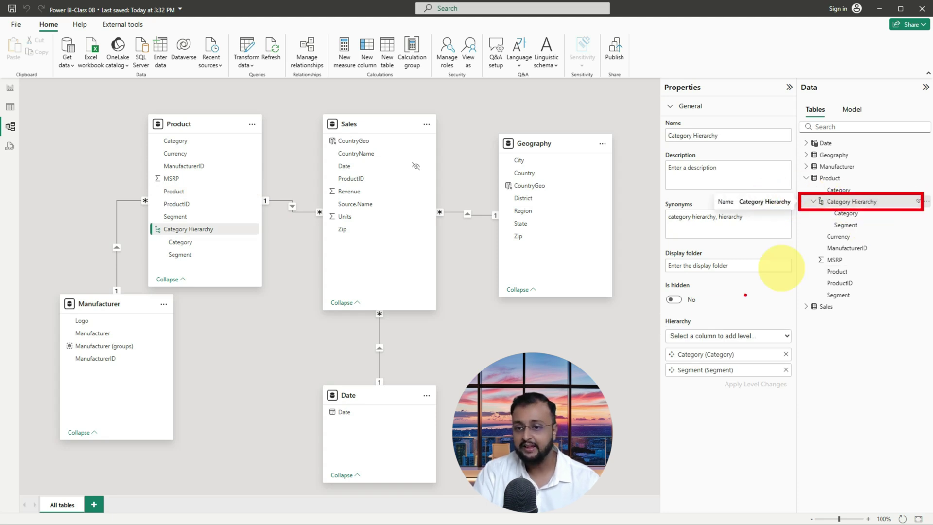
left_click(731, 337)
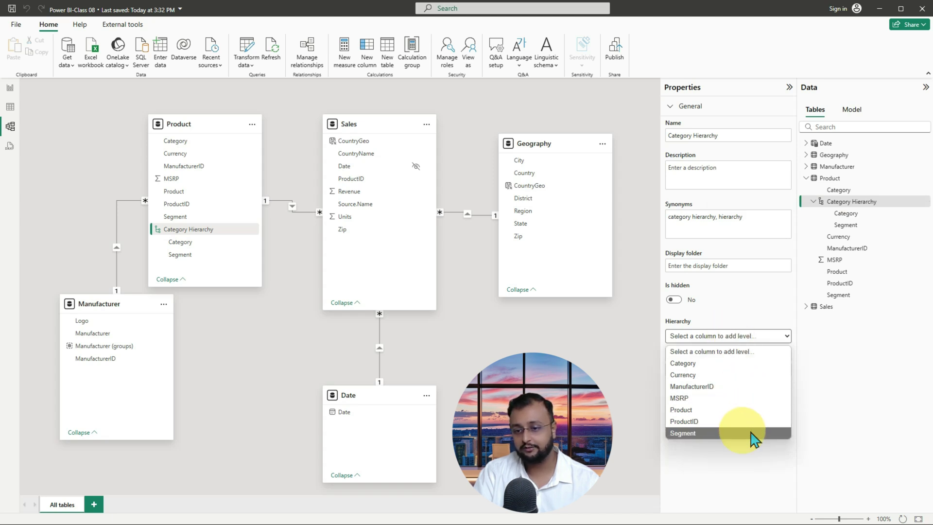
left_click(747, 410)
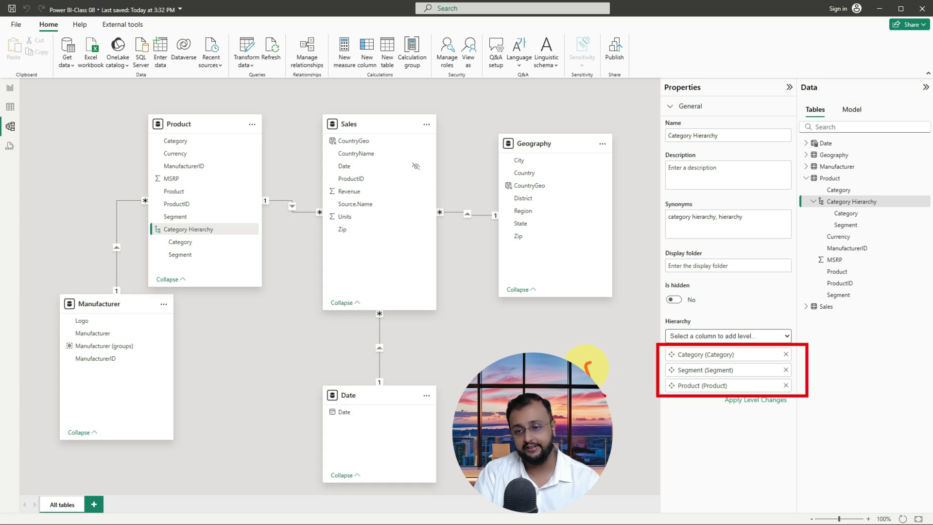
left_click_drag(716, 387, 696, 384)
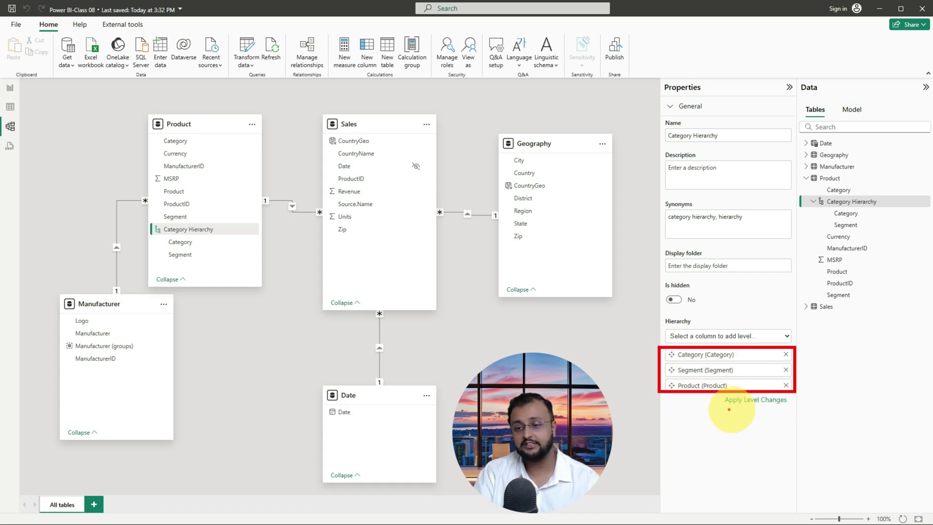
mouse_move(725, 410)
left_mouse_down()
mouse_move(800, 412)
mouse_move(830, 444)
mouse_move(739, 426)
mouse_move(758, 416)
left_mouse_up()
key("Escape")
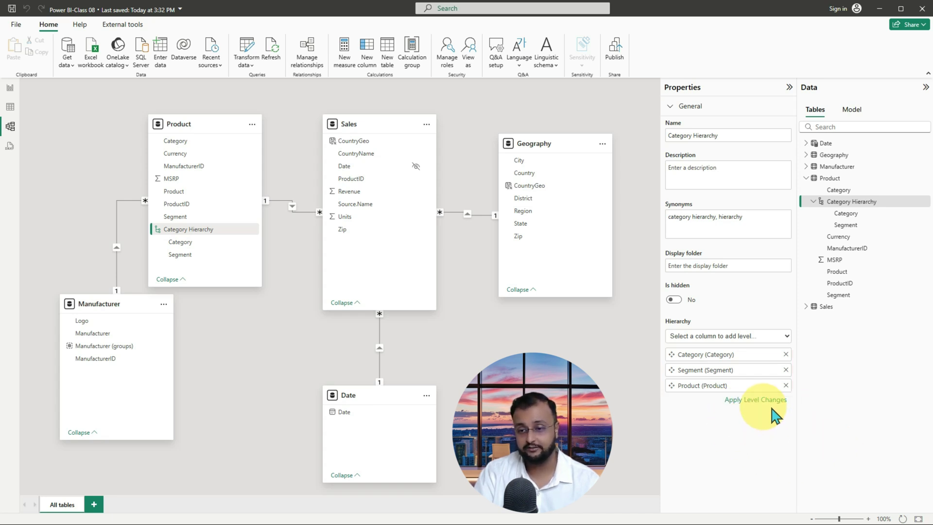
left_click(765, 400)
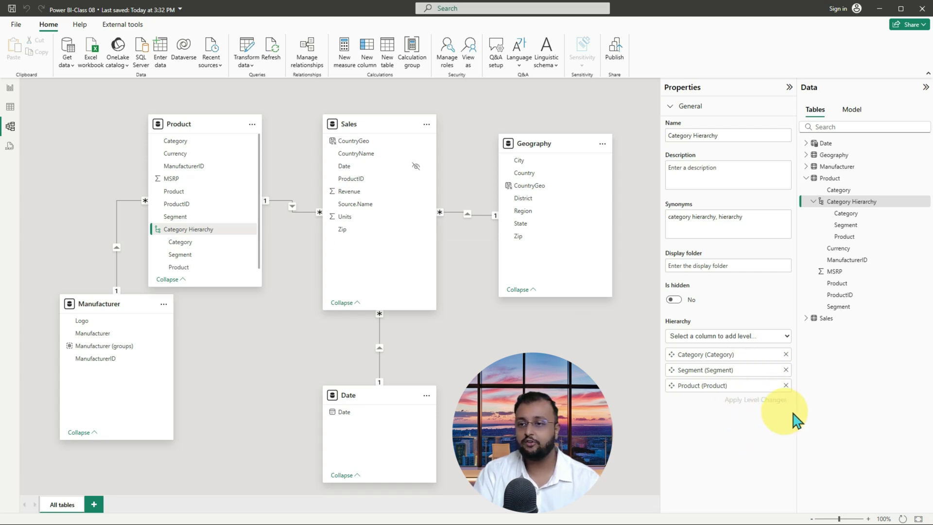
Step: Return to the Report view and place Category Hierarchy on Page 5 as a stacked column chart
left_click(10, 89)
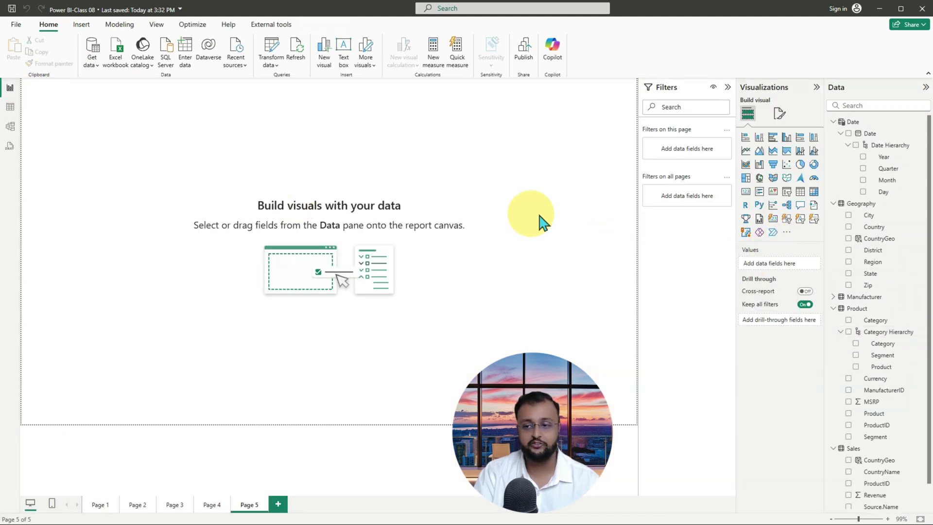
left_click(856, 332)
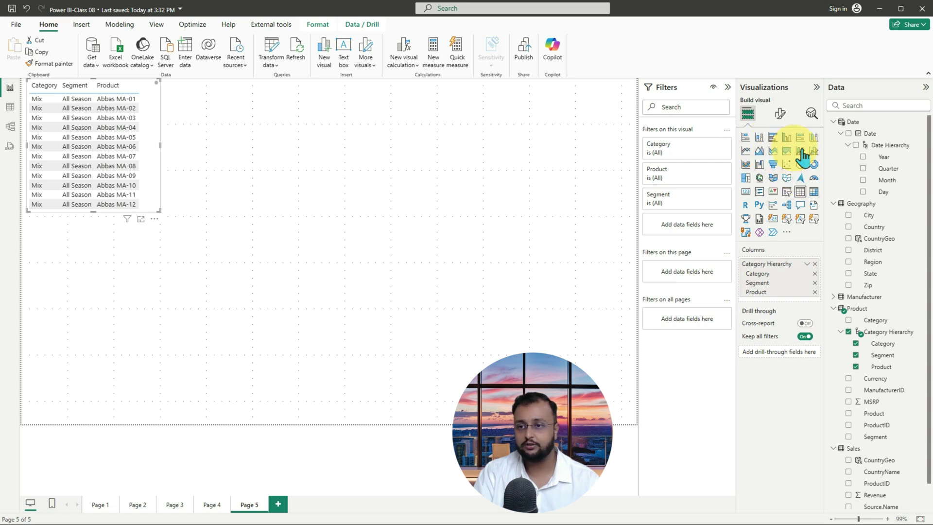
left_click(762, 139)
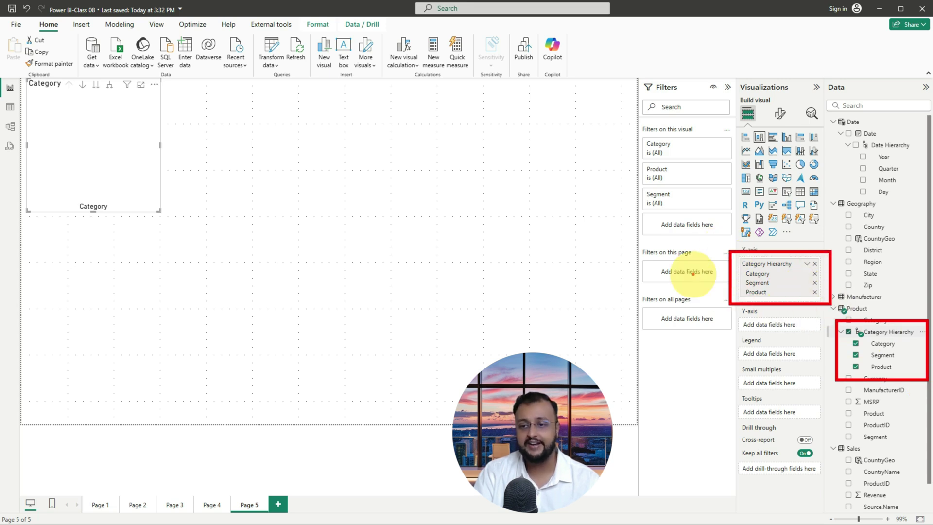
mouse_move(578, 265)
left_mouse_down()
mouse_move(661, 262)
mouse_move(664, 253)
mouse_move(678, 272)
mouse_move(700, 265)
left_mouse_up()
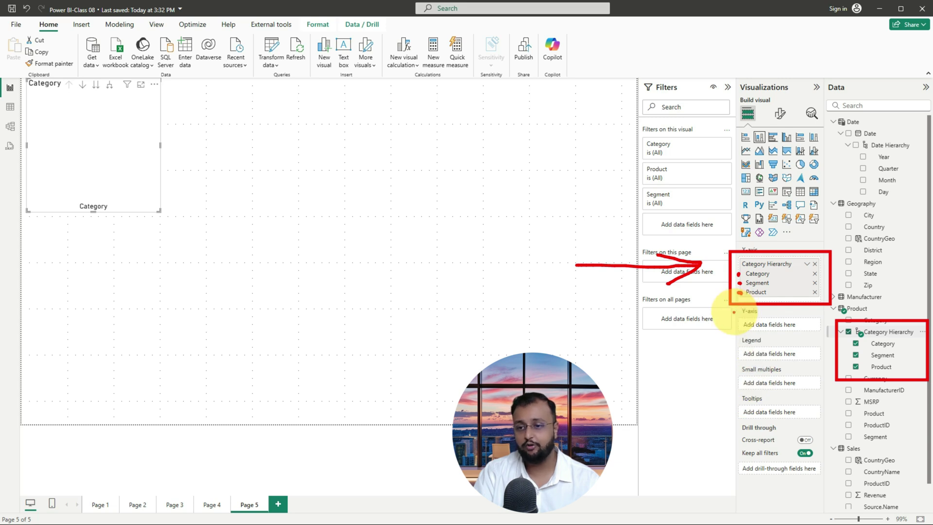
left_click_drag(734, 312, 810, 335)
key("Escape")
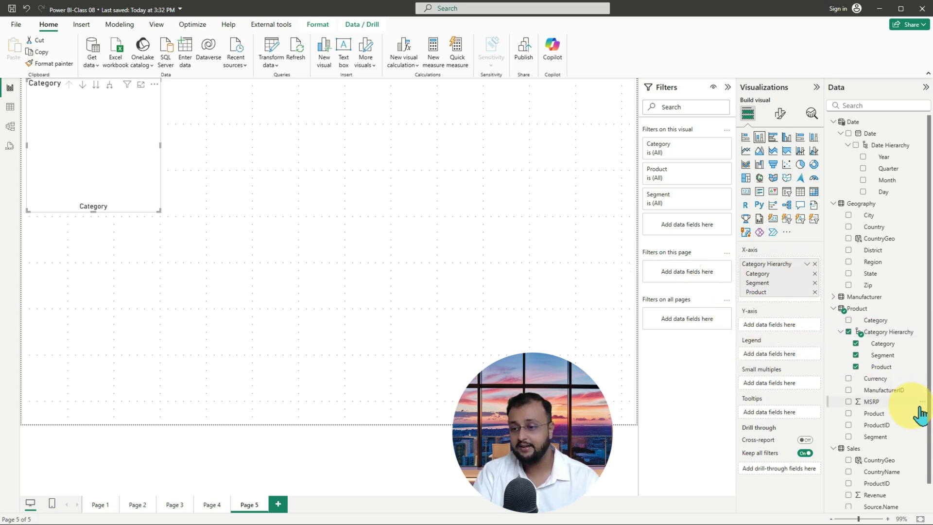
Step: Plot Revenue from the Sales table on the chart's Y-axis, and enlarge and reposition the chart nearer the page centre
scroll(919, 408, "down", 1)
left_click_drag(896, 469, 807, 326)
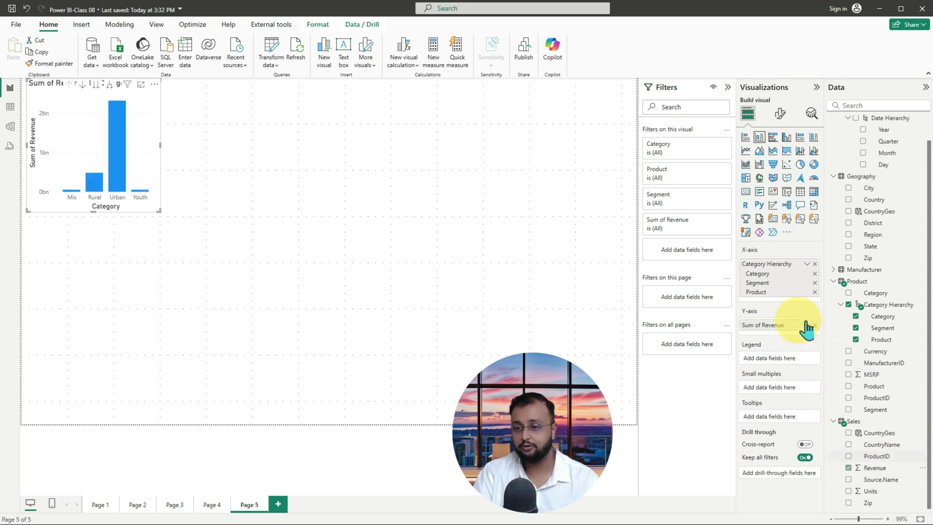
left_click_drag(164, 210, 371, 290)
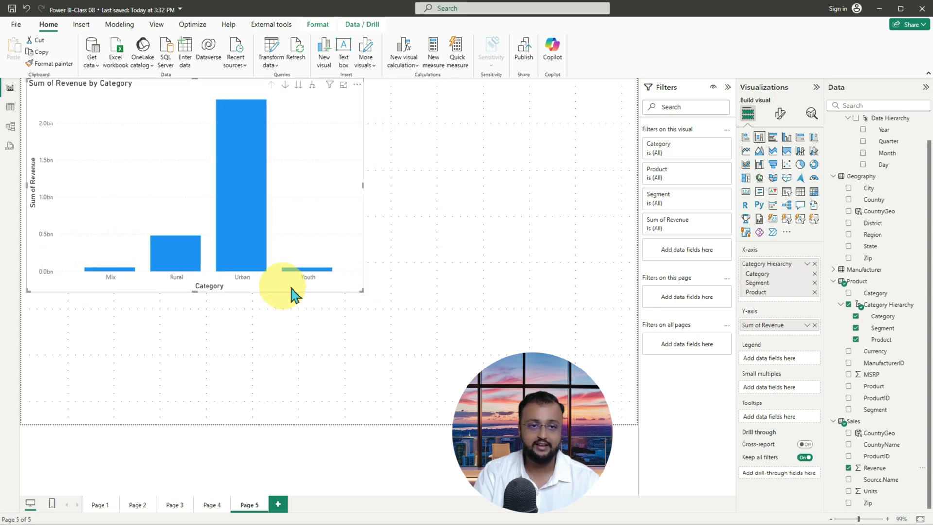
left_click_drag(209, 94, 331, 127)
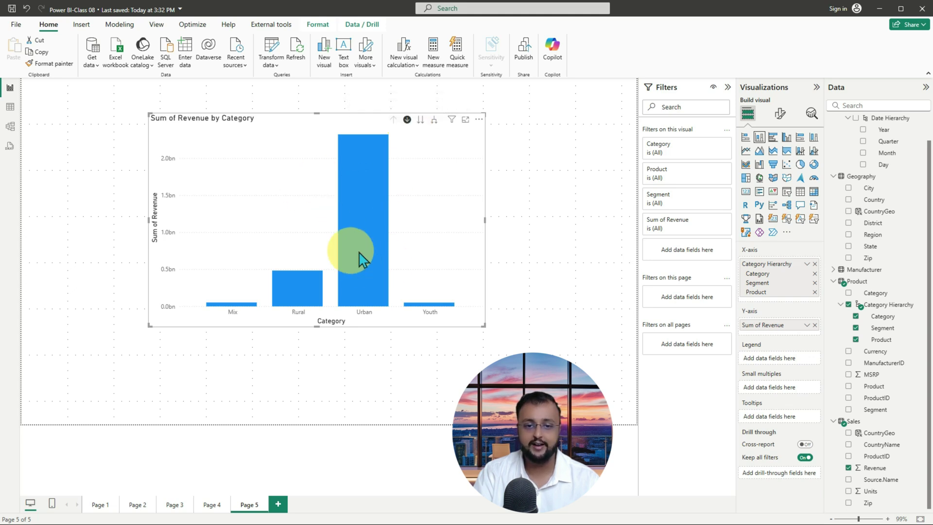
Step: With drill-down mode on, drill into Urban and its Moderation segment down to products, and drill back up to Category
left_click(375, 243)
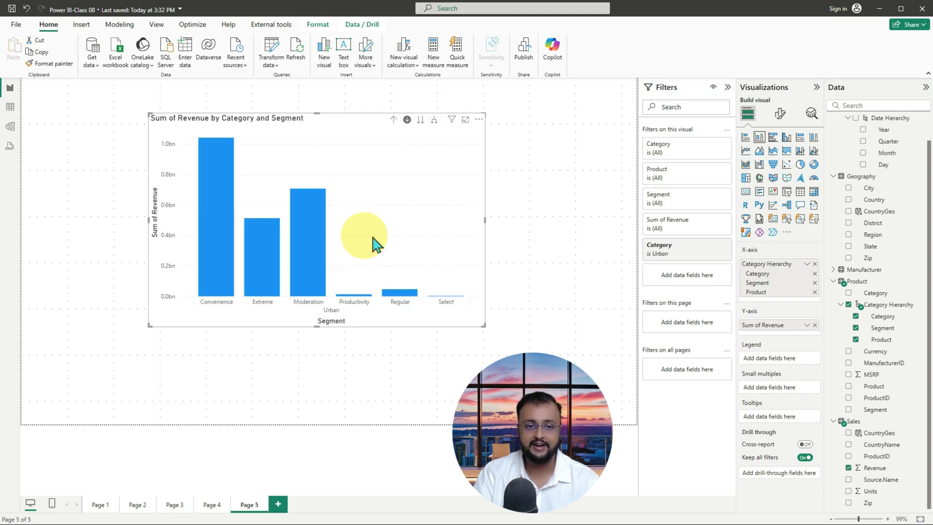
left_click_drag(192, 296, 472, 323)
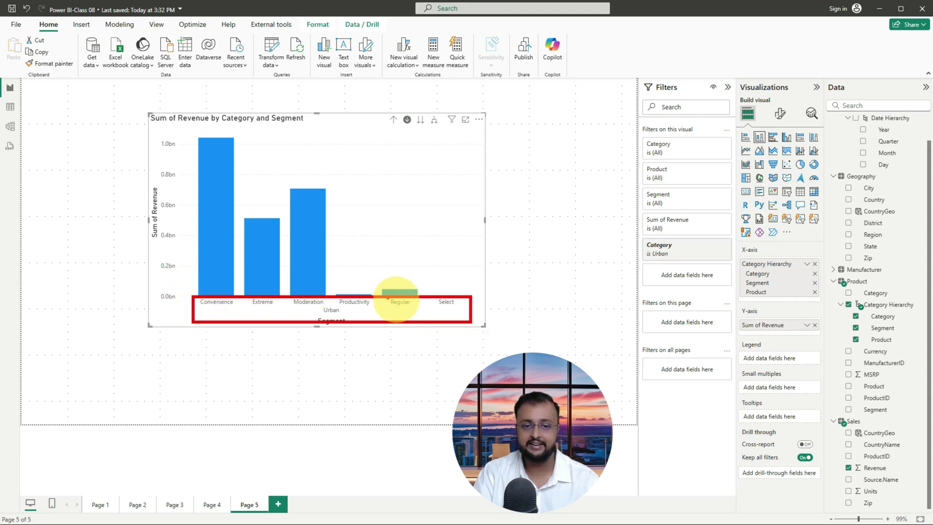
left_click(325, 262)
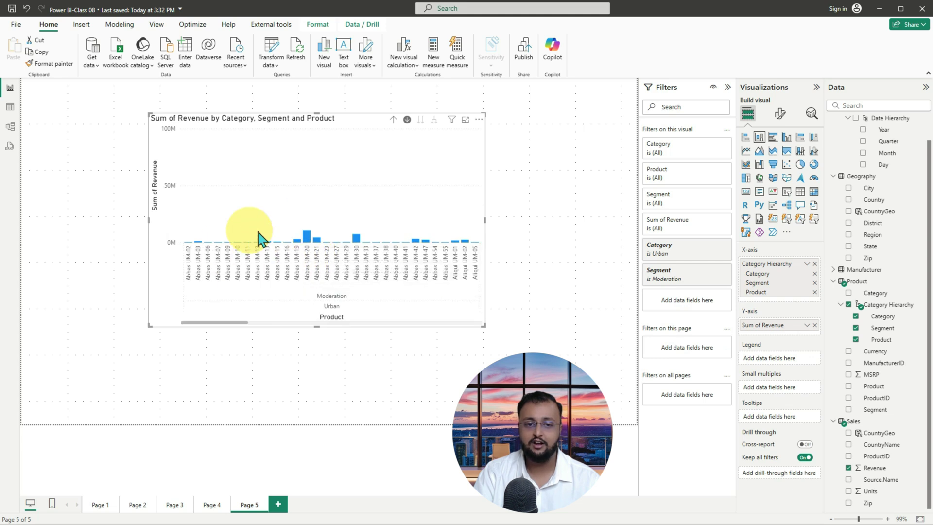
mouse_move(177, 245)
left_mouse_down()
mouse_move(269, 276)
mouse_move(471, 298)
left_mouse_up()
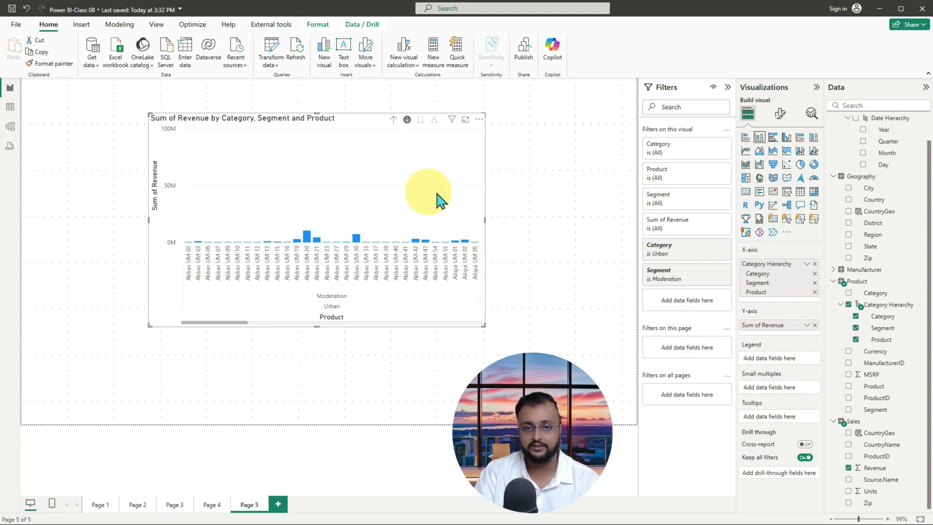
left_click(399, 120)
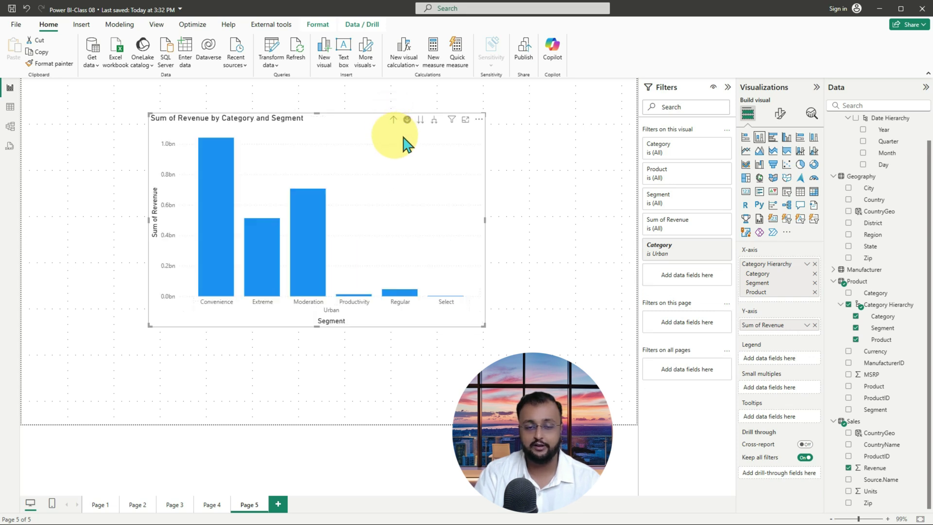
left_click(404, 125)
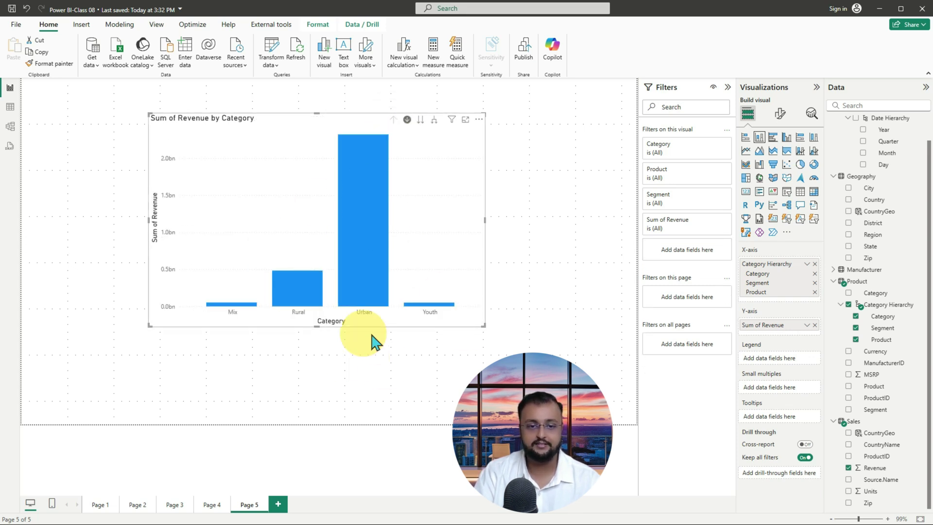
Step: Move the whole chart to the next hierarchy level twice, through Segment to Product, and drill back up to Category
left_click(432, 121)
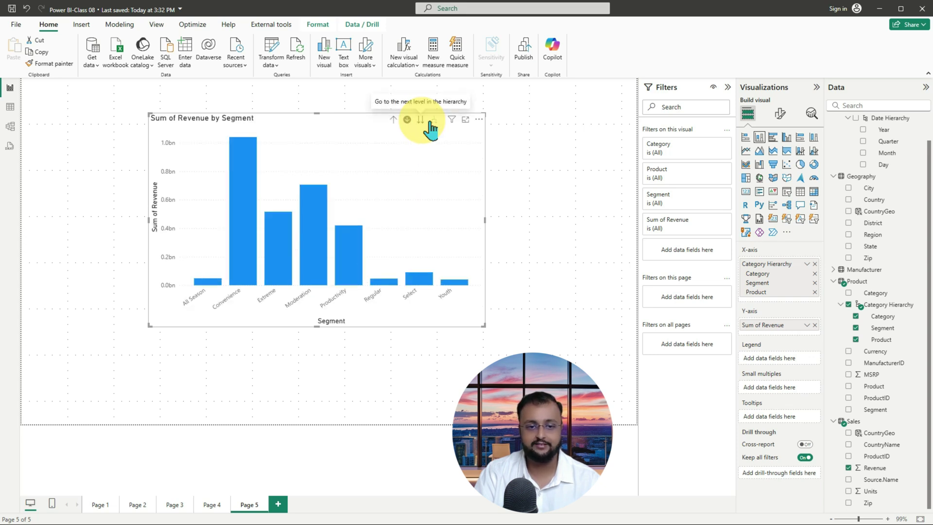
left_click(430, 122)
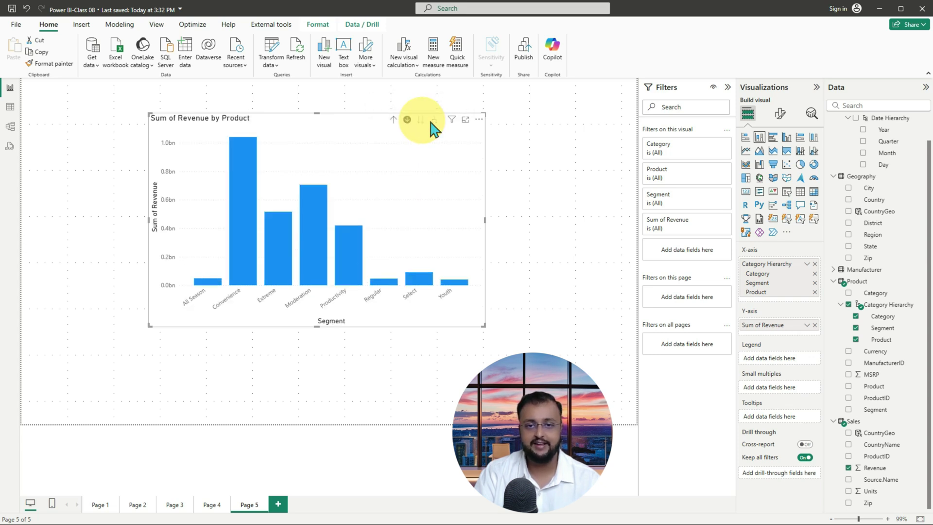
left_click(394, 120)
left_click(394, 120)
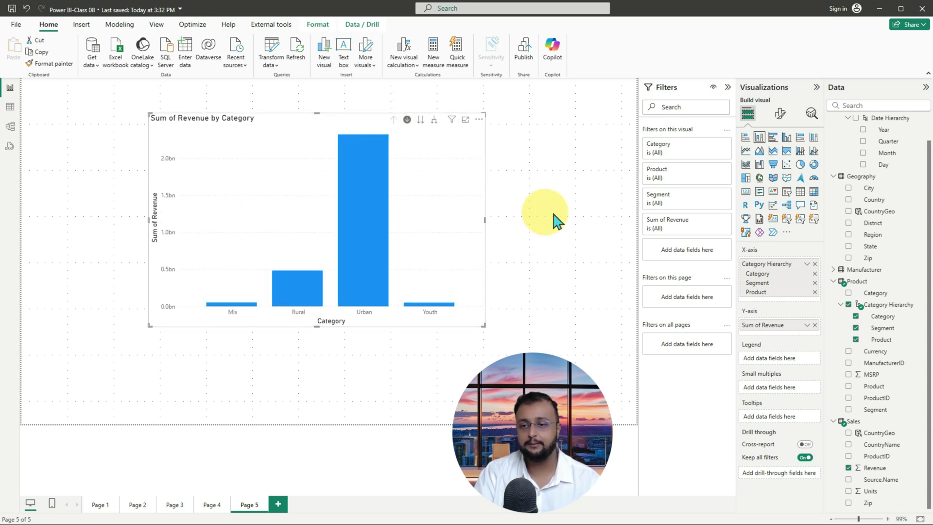
left_click_drag(773, 273, 804, 292)
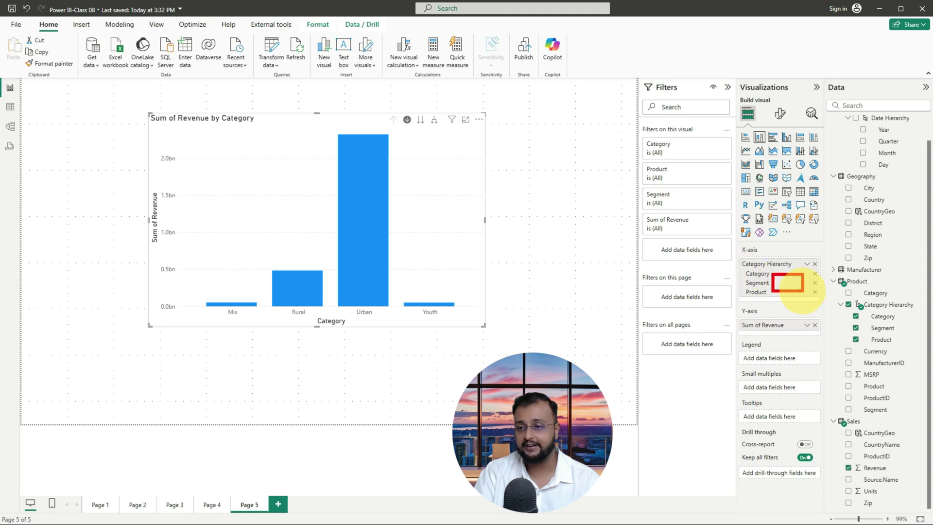
Step: Move the revenue column chart to the report page's right edge and shrink it to free space beside it
mouse_move(727, 258)
left_mouse_down()
mouse_move(829, 313)
mouse_move(829, 331)
left_mouse_up()
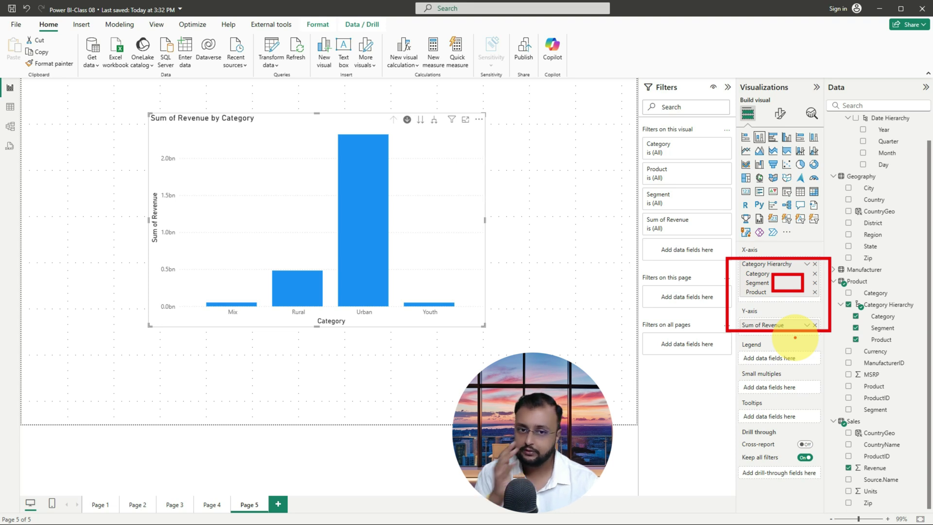
key("Escape")
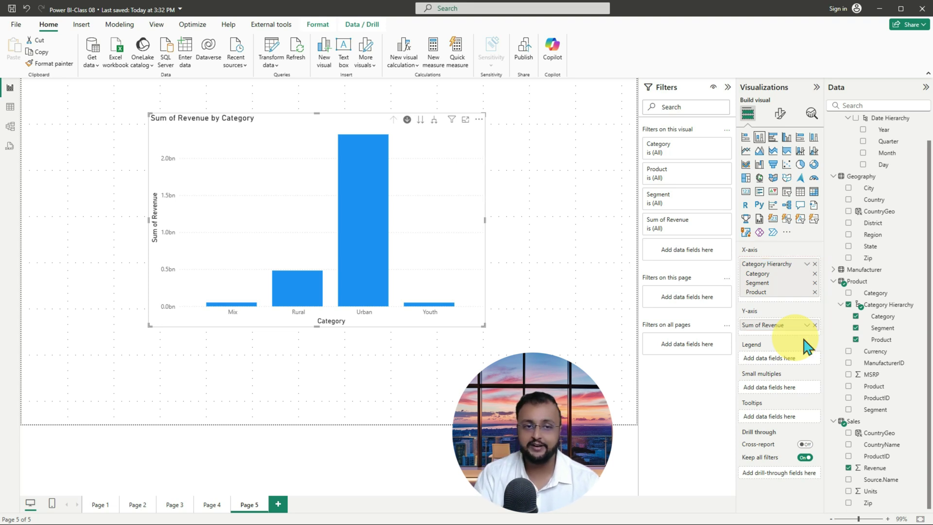
left_click_drag(478, 208, 609, 242)
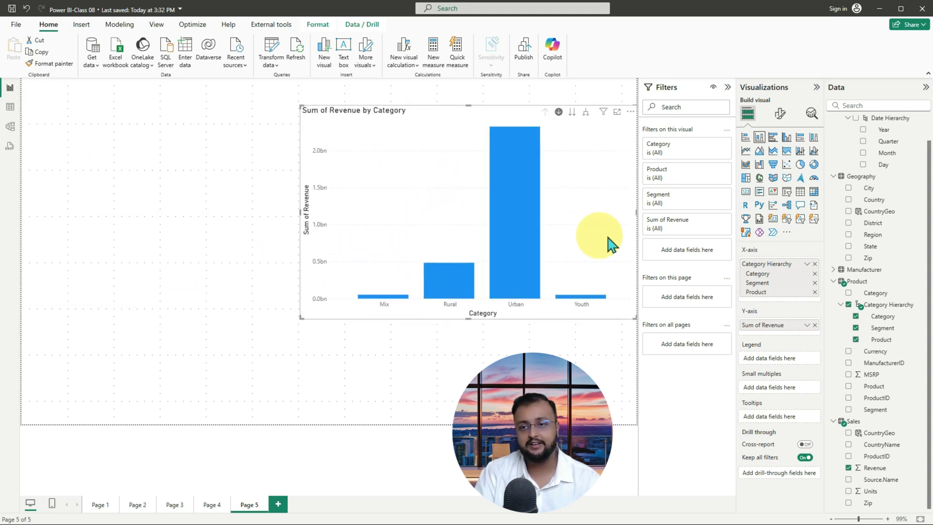
left_click(310, 320)
left_click(310, 318)
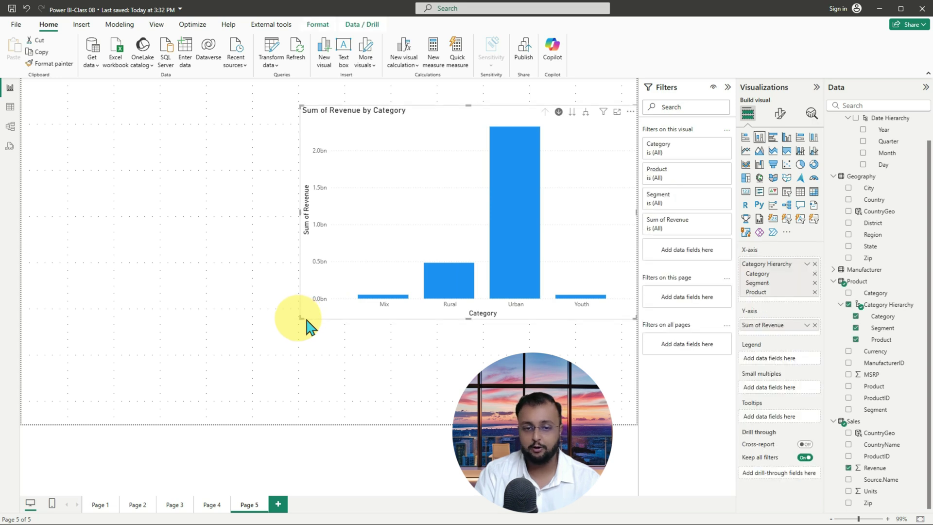
left_click_drag(307, 317, 408, 309)
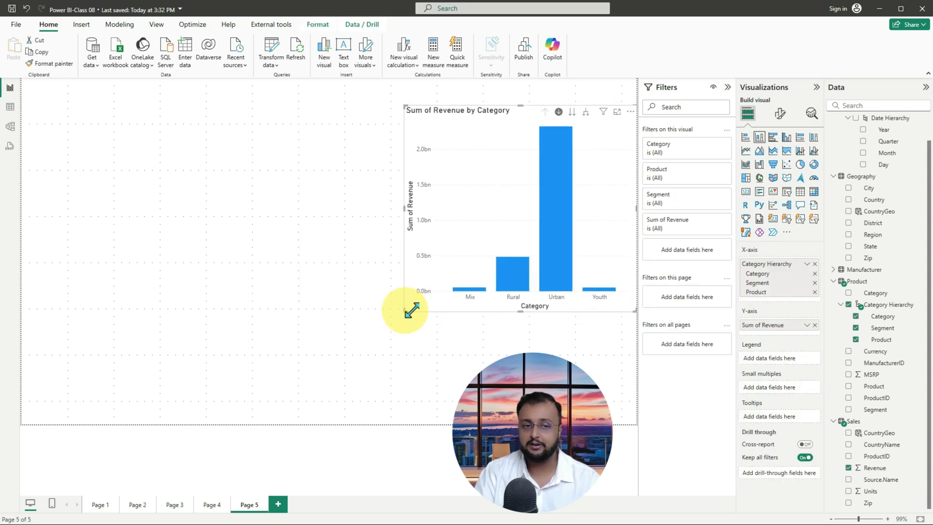
Step: Add a matrix visual in the empty area of Page 5 and enlarge it to fill the space beside the chart
left_click(222, 215)
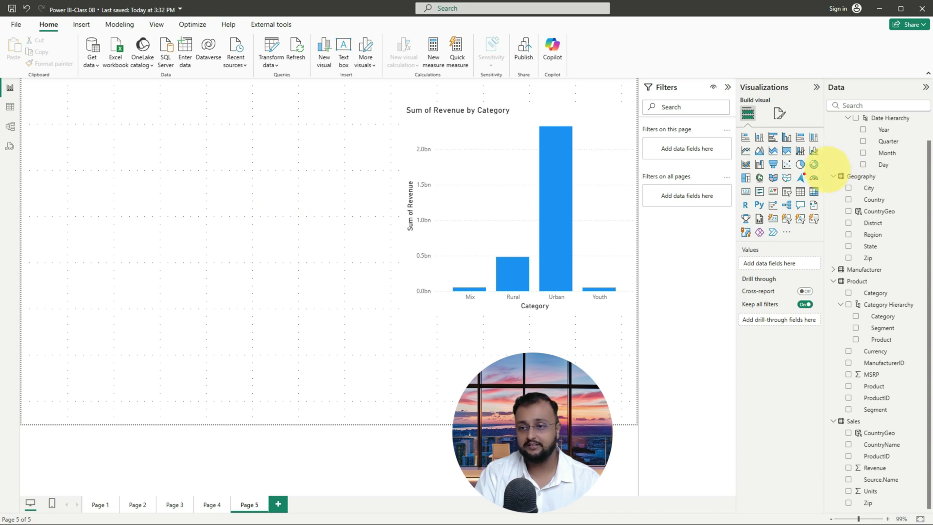
left_click_drag(799, 182, 830, 202)
mouse_move(791, 240)
left_mouse_down()
mouse_move(808, 203)
mouse_move(795, 212)
mouse_move(819, 210)
left_mouse_up()
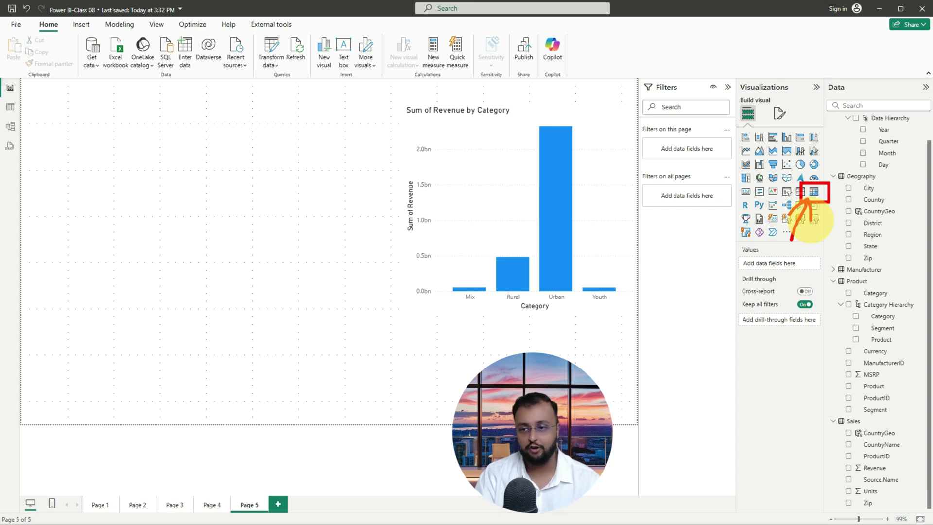
key("Escape")
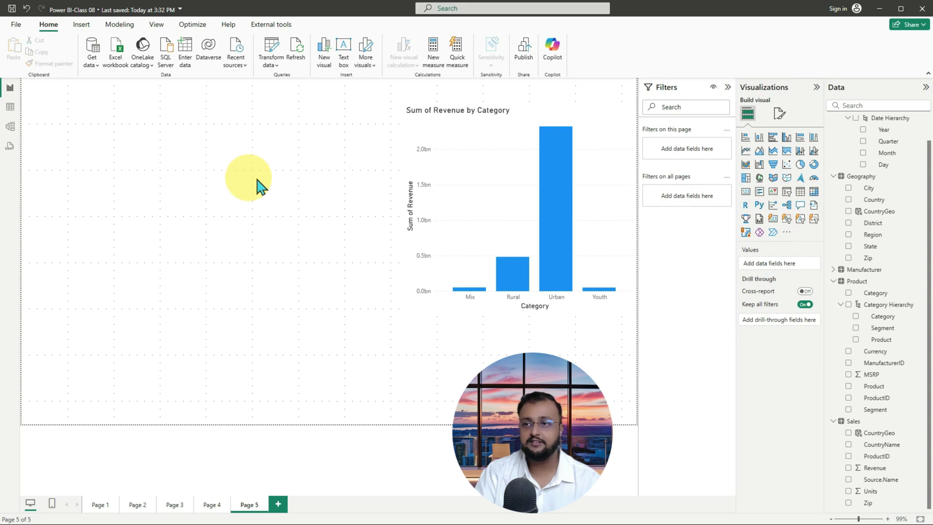
left_click(815, 192)
left_click_drag(208, 348, 166, 162)
left_click_drag(196, 237, 293, 296)
left_click_drag(347, 327, 398, 355)
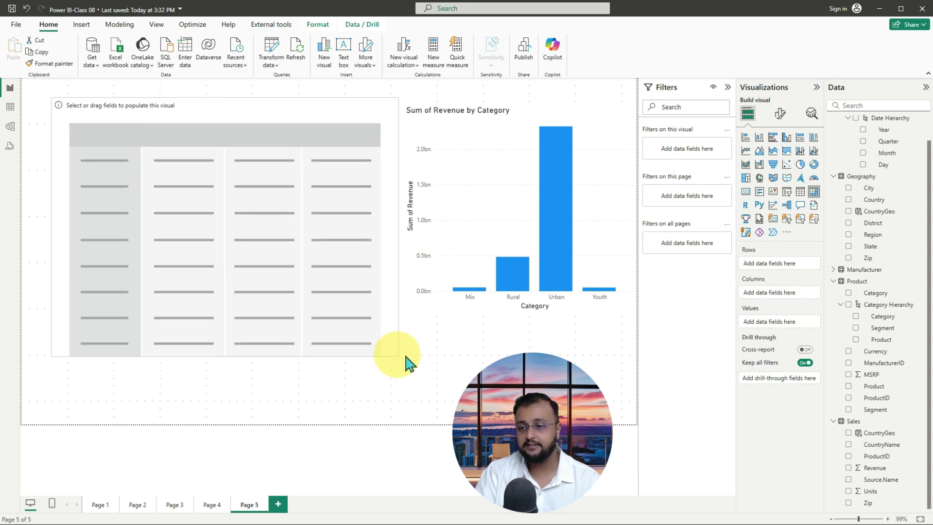
Step: Populate the matrix with Category Hierarchy as rows and Revenue from the Sales table as values
left_click(849, 305)
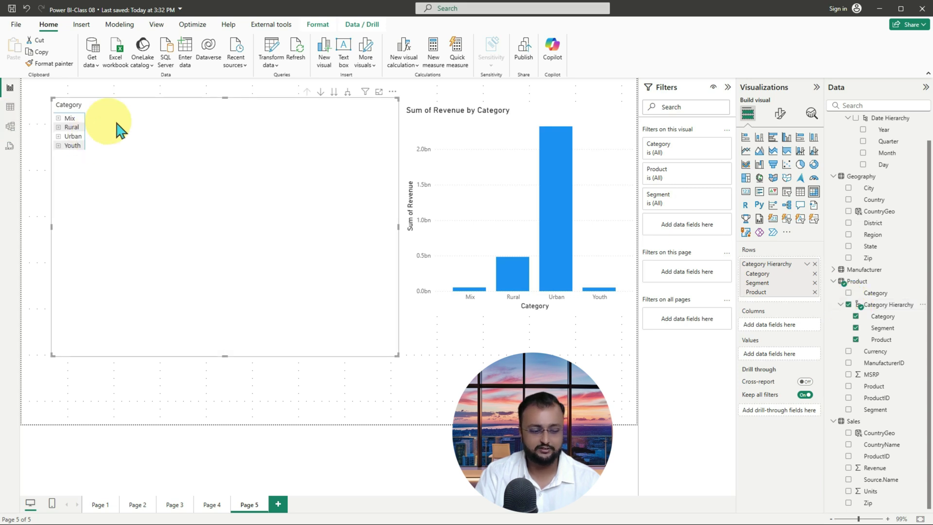
left_click_drag(52, 103, 124, 178)
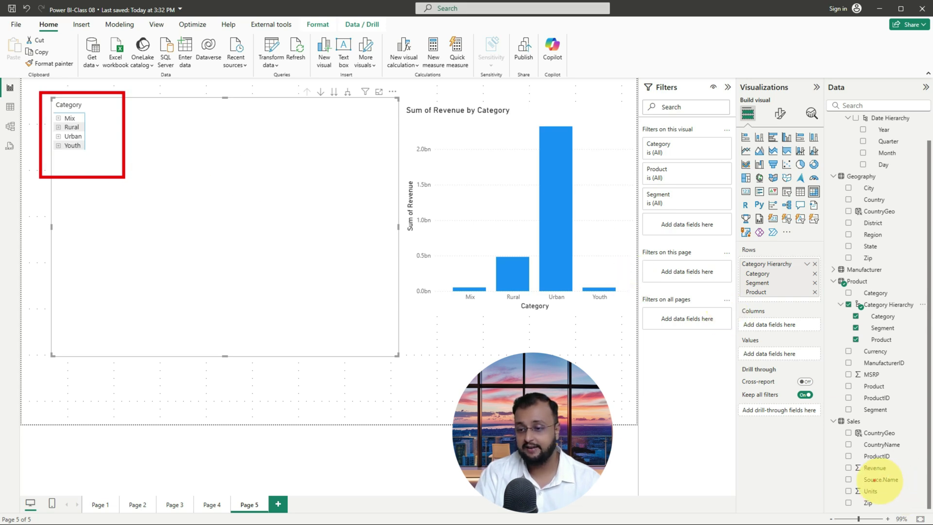
mouse_move(855, 458)
left_mouse_down()
mouse_move(826, 470)
mouse_move(849, 459)
mouse_move(824, 370)
mouse_move(792, 322)
mouse_move(798, 364)
left_mouse_up()
key("Escape")
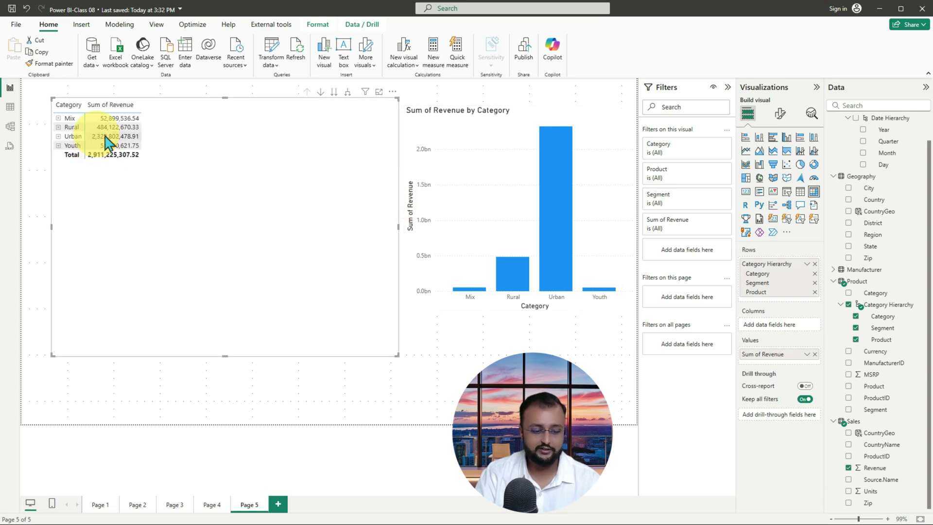
left_click_drag(44, 90, 172, 178)
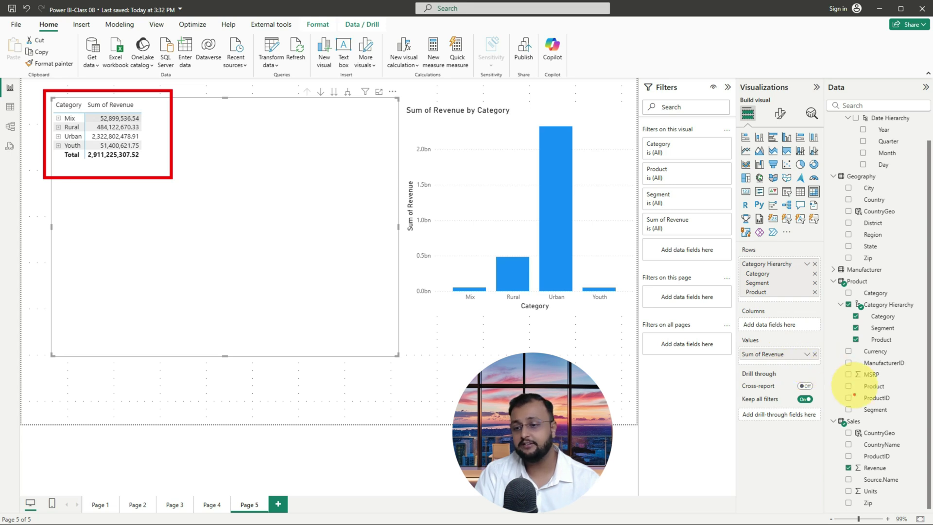
mouse_move(795, 324)
left_mouse_down()
mouse_move(758, 325)
mouse_move(830, 350)
mouse_move(722, 322)
left_mouse_up()
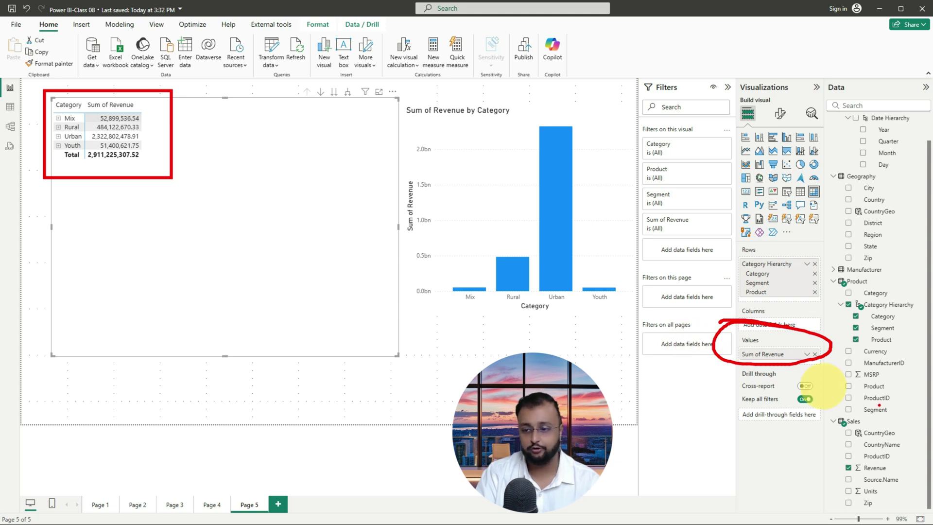
key("Escape")
Step: Add Revenue to the matrix values a second time and show it as percent of grand total
left_click_drag(896, 472, 804, 364)
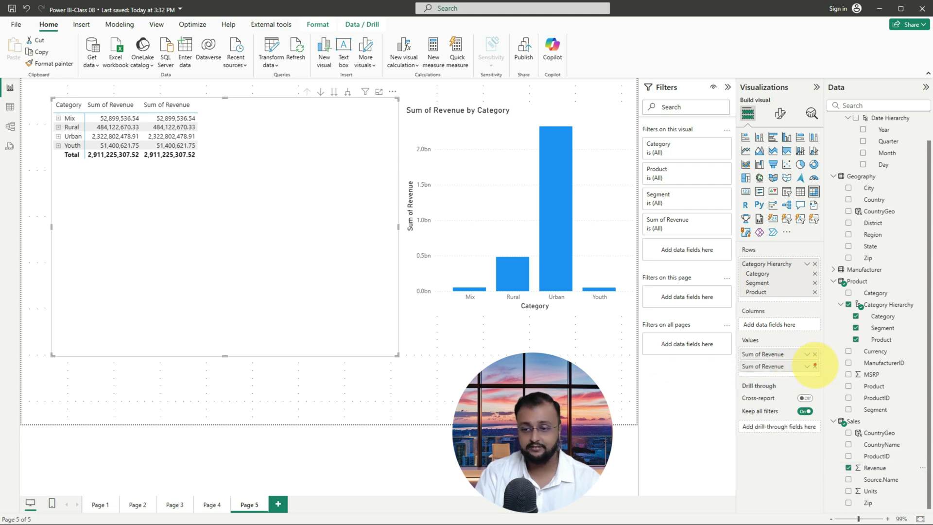
left_click_drag(800, 364, 798, 369)
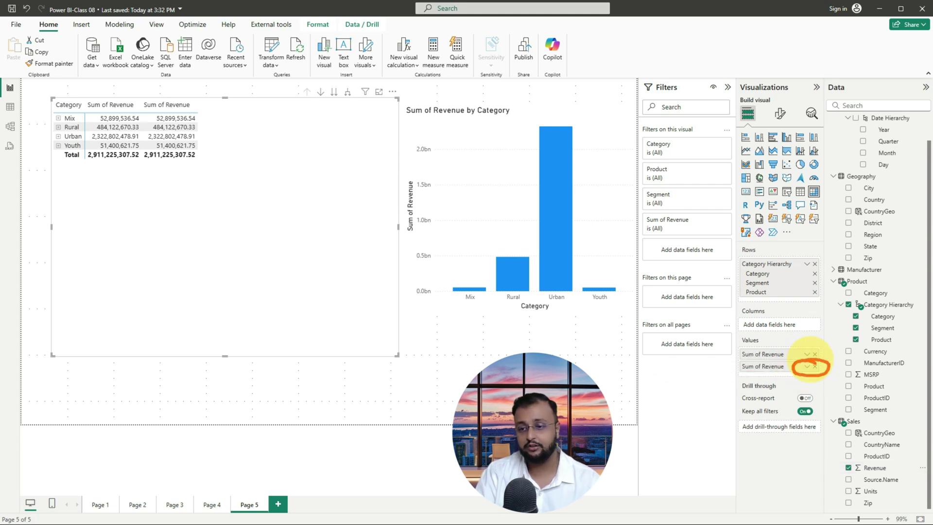
left_click(807, 366)
mouse_move(862, 359)
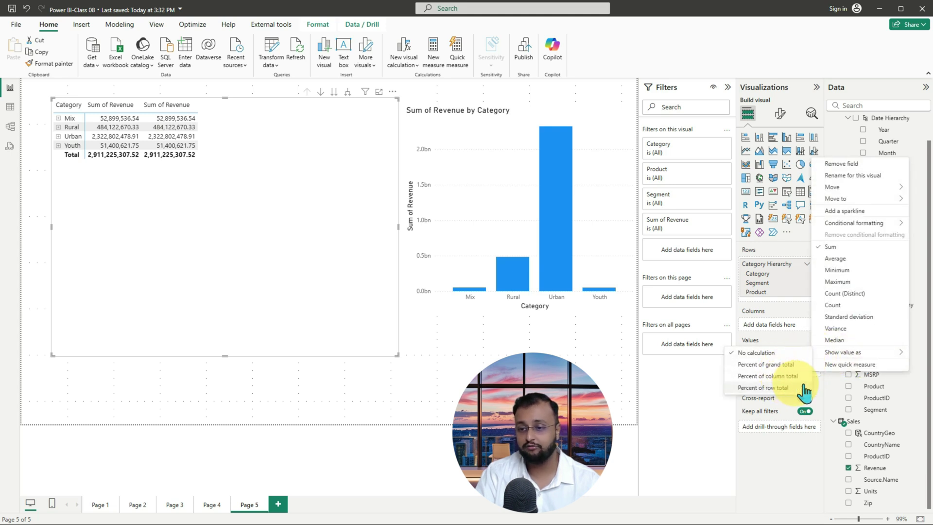
left_click(792, 365)
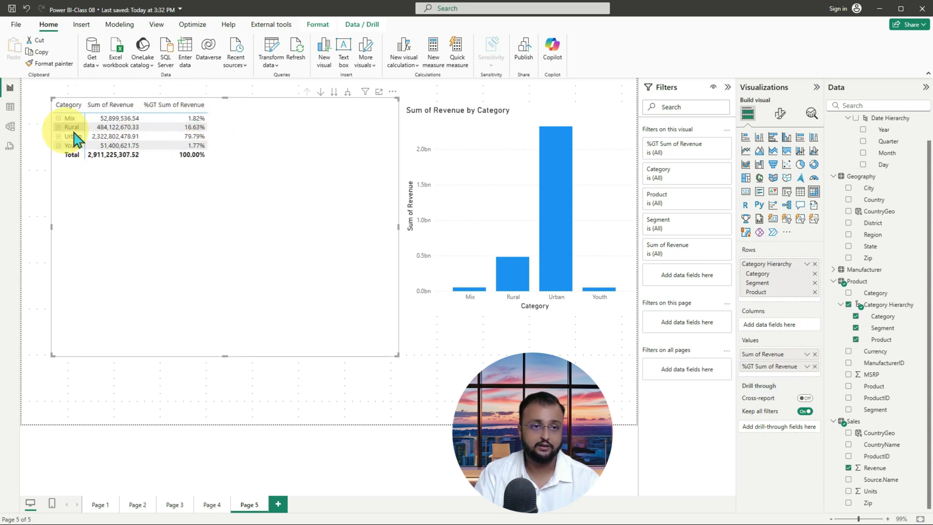
left_click_drag(46, 94, 229, 175)
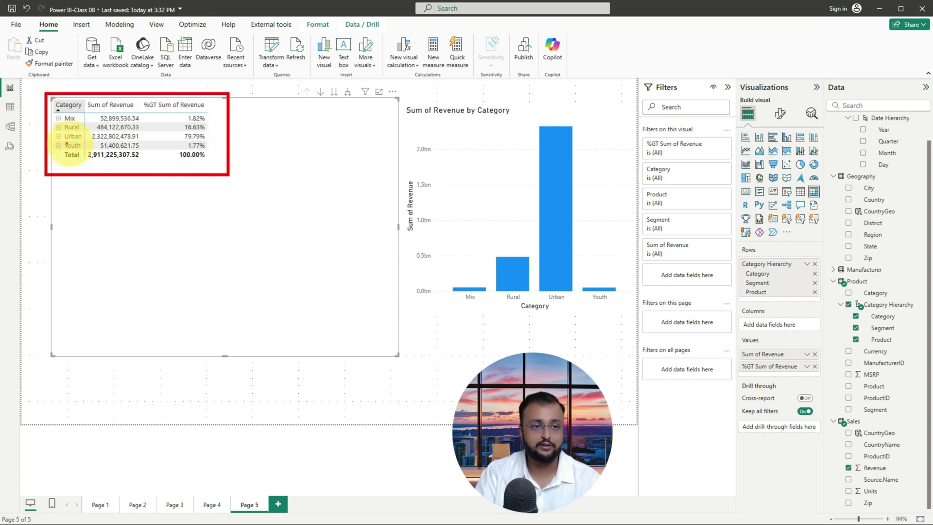
left_click_drag(64, 143, 235, 143)
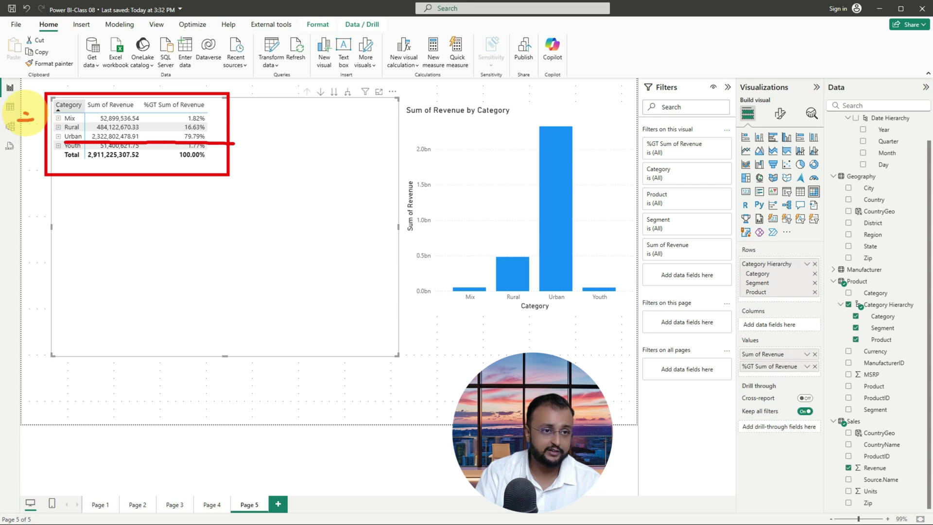
key("Escape")
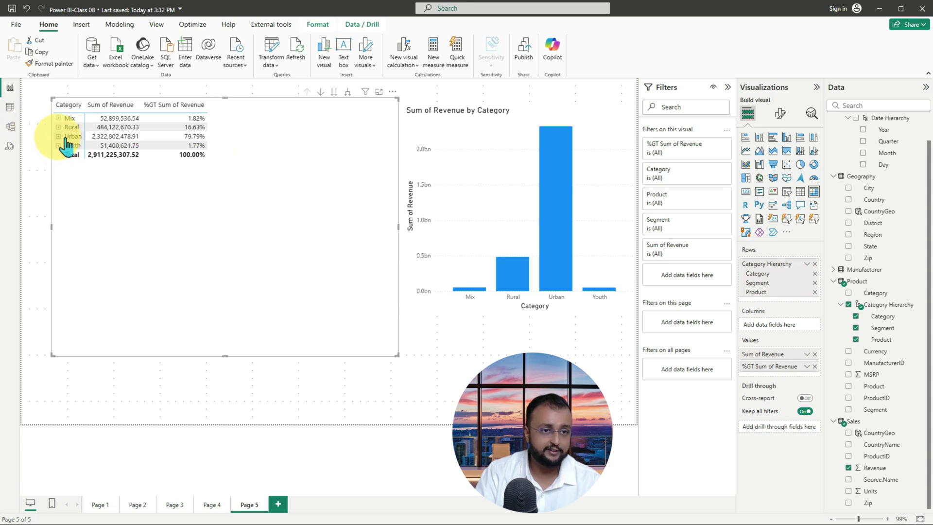
Step: Expand Urban and its Convenience segment down to products in the matrix, and collapse both again
left_click(65, 138)
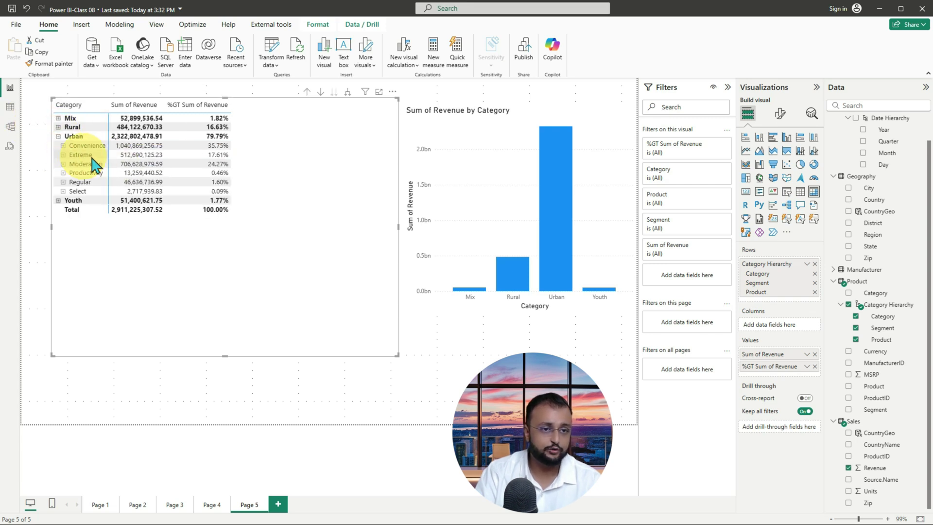
left_click_drag(53, 141, 258, 210)
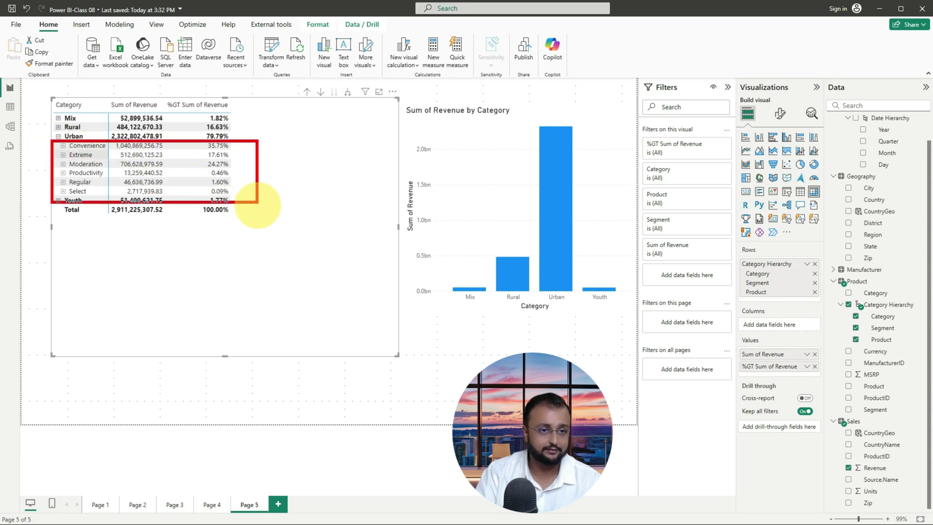
left_click(64, 146)
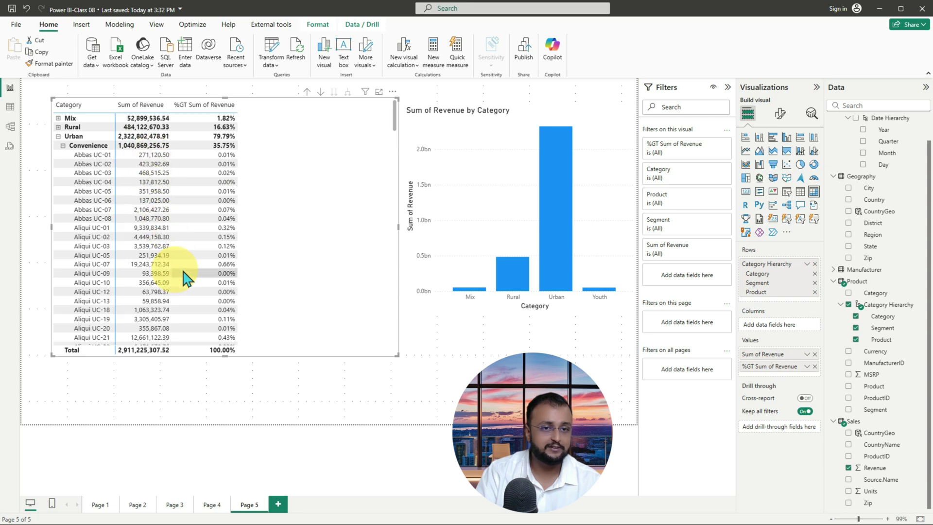
left_click(70, 148)
left_click(59, 137)
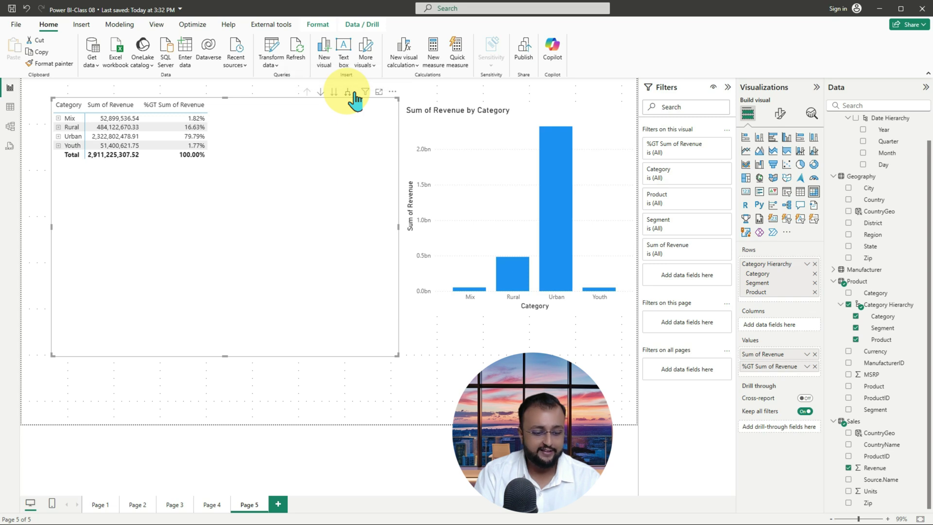
Step: Expand all matrix rows down one level twice, through Segment to Product, and drill back up to the Segment level
left_click_drag(41, 110, 238, 178)
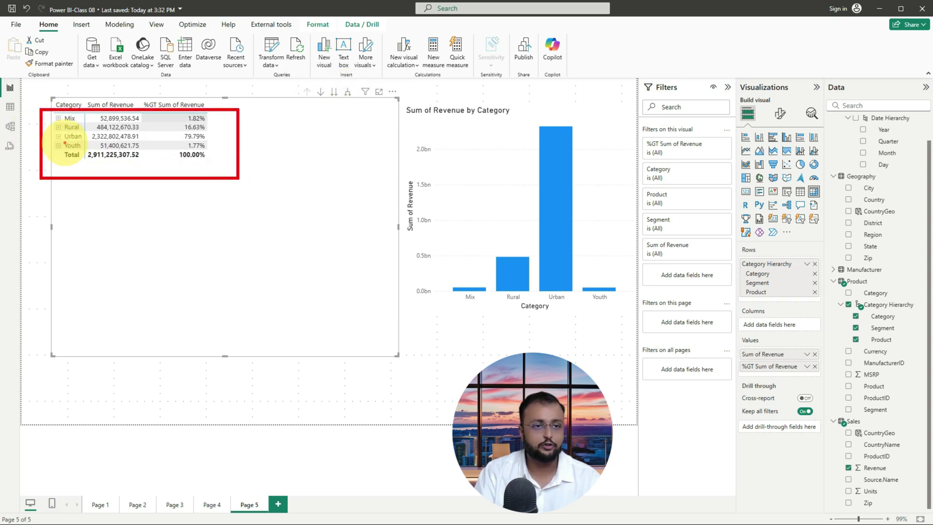
left_click_drag(20, 122, 34, 119)
key("Escape")
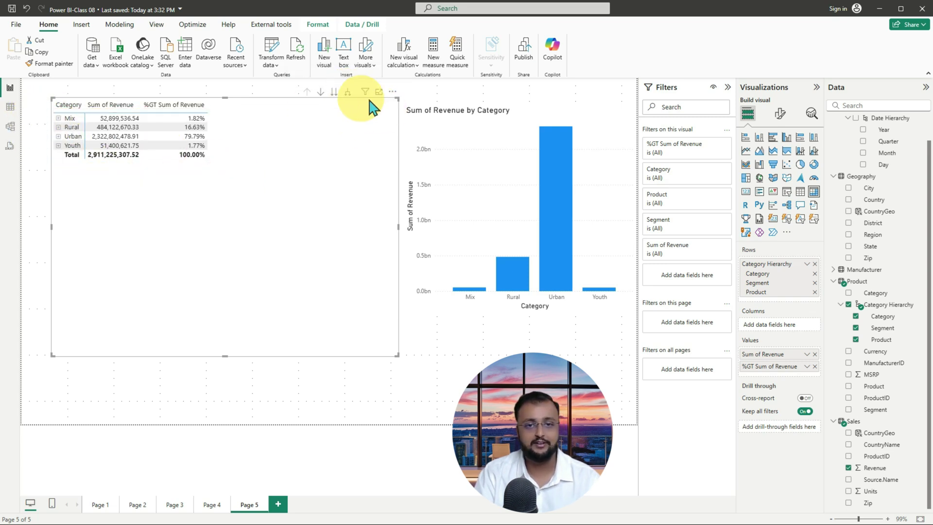
left_click(356, 95)
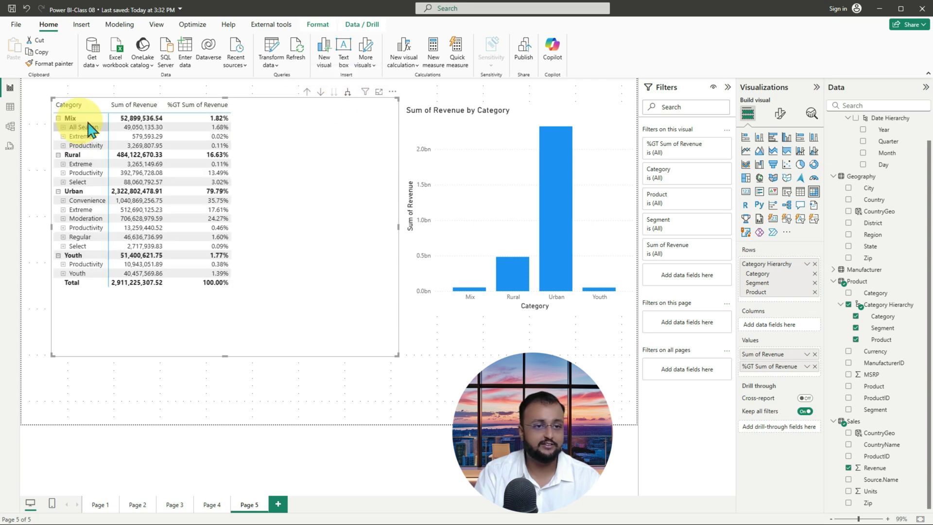
left_click_drag(48, 109, 274, 307)
key("Escape")
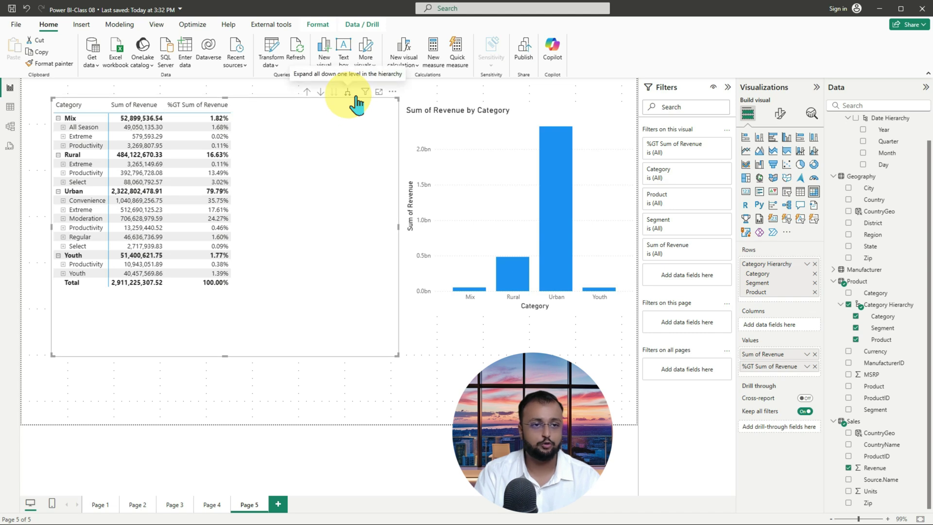
left_click(348, 93)
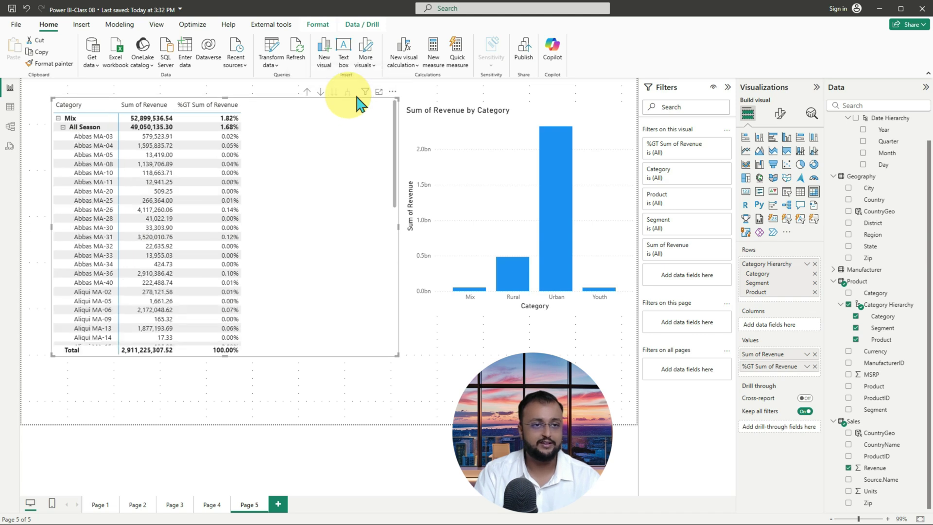
left_click(314, 95)
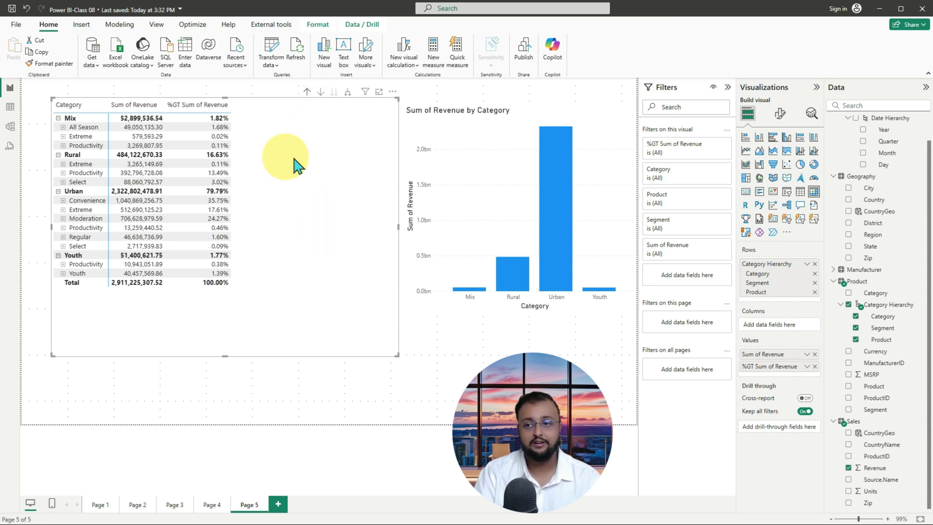
left_click_drag(399, 226, 317, 219)
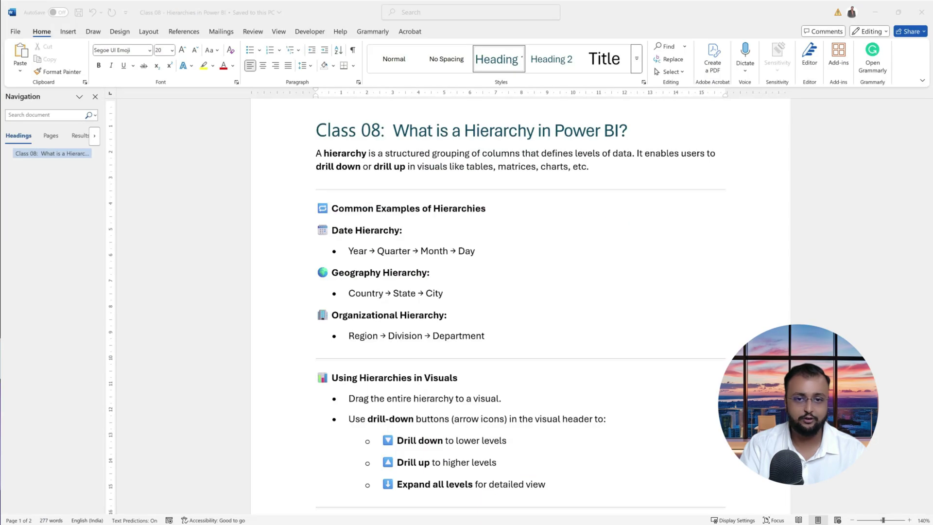
Step: Switch to the Word document Class 08 - Hierarchies in Power BI and review the hierarchy definition and common examples
key("alt+Tab")
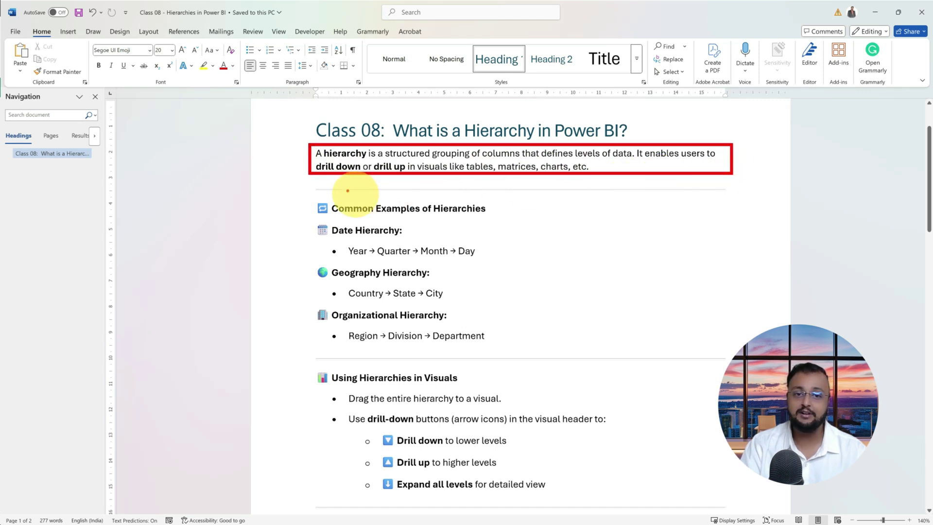
mouse_move(251, 140)
left_mouse_down()
mouse_move(303, 152)
mouse_move(287, 145)
mouse_move(286, 172)
left_mouse_up()
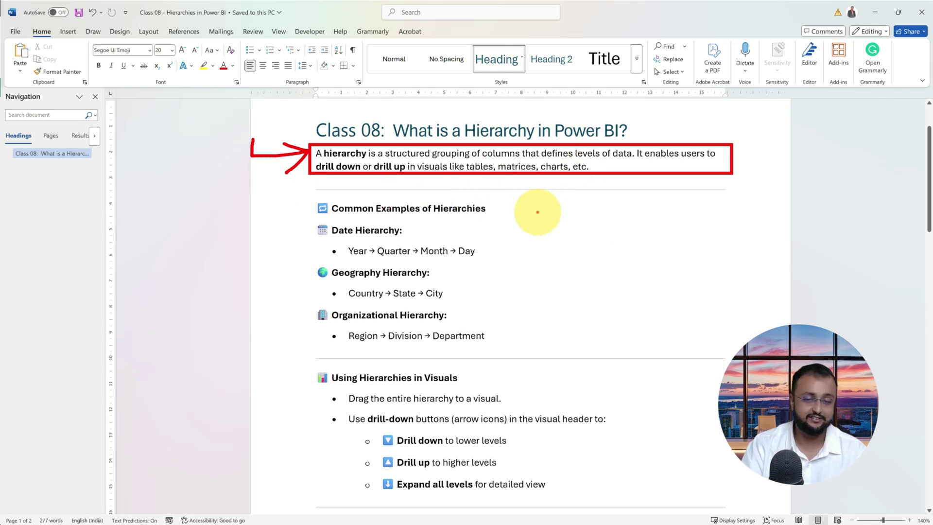
mouse_move(527, 217)
left_mouse_down()
mouse_move(538, 217)
mouse_move(564, 296)
mouse_move(528, 341)
left_mouse_up()
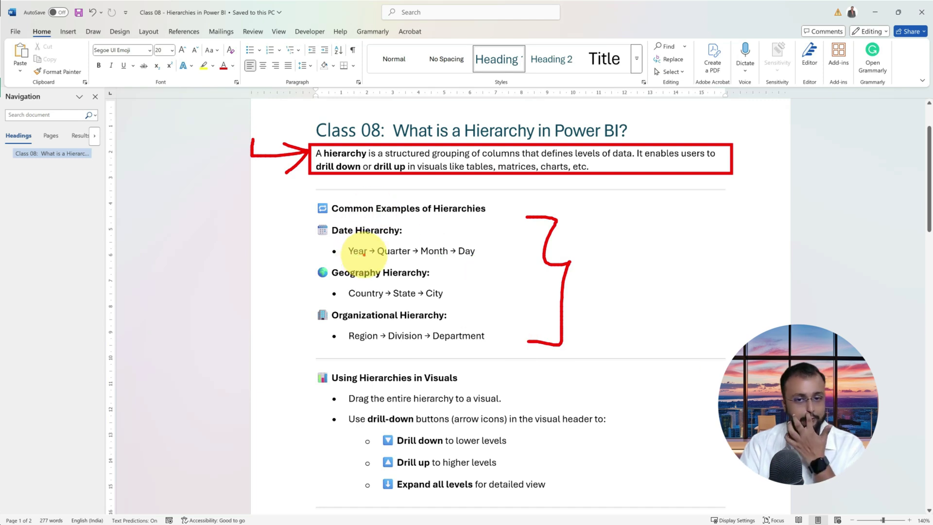
Step: Underline the Geography Hierarchy and Organizational Hierarchy headings in red while reviewing the examples, and clear the screen annotations
left_click_drag(333, 281, 380, 281)
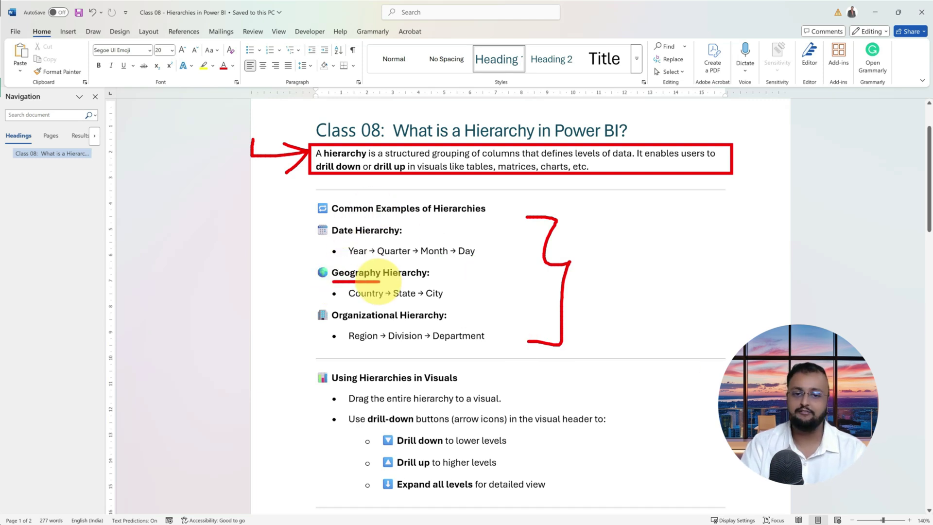
left_click_drag(341, 325, 404, 323)
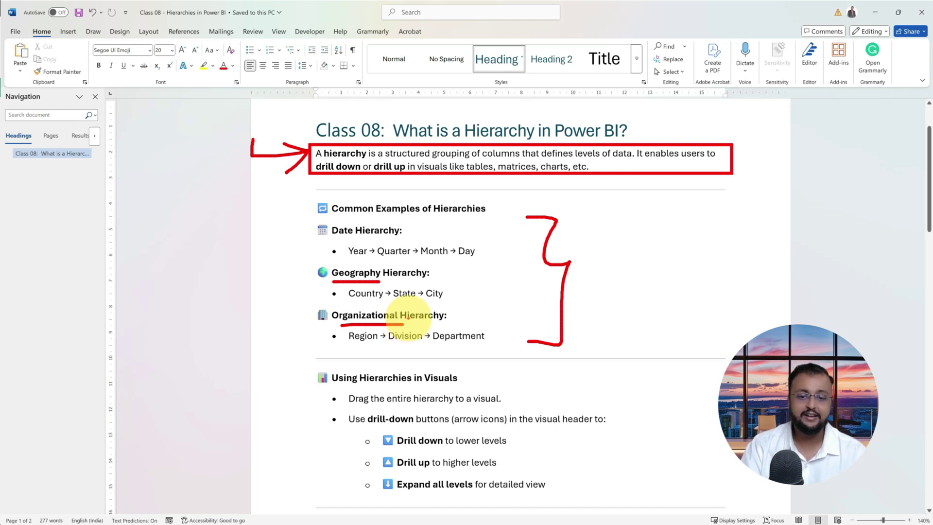
key("Escape")
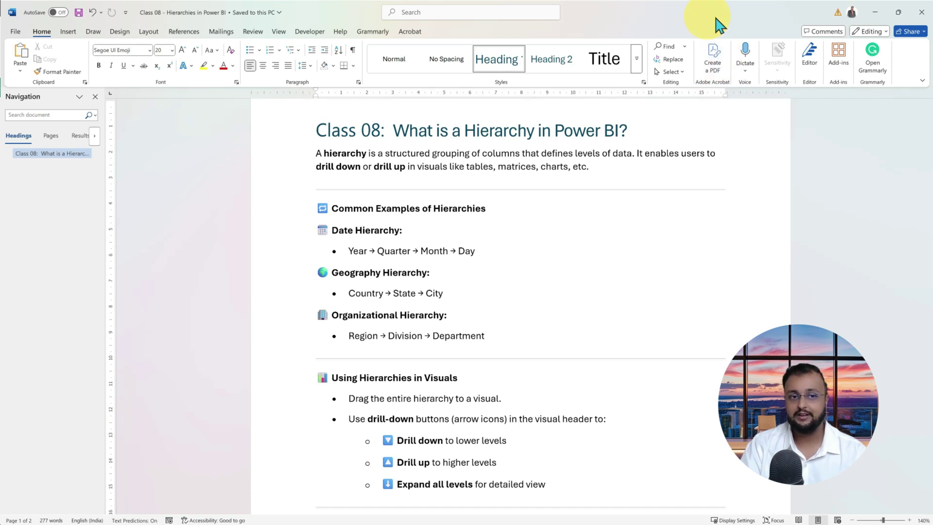
Step: Display the document in Read Mode and review the hierarchy benefits on the way to the quiz questions
left_click(801, 520)
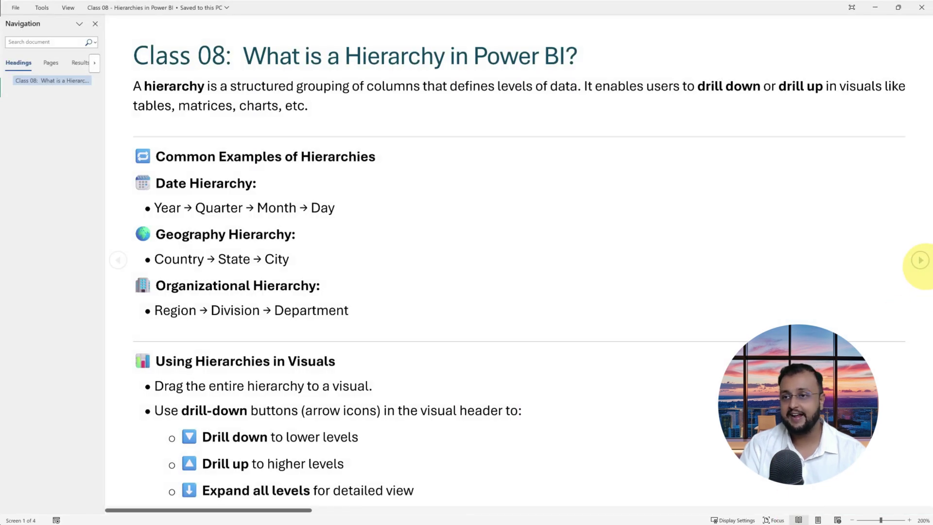
left_click(926, 263)
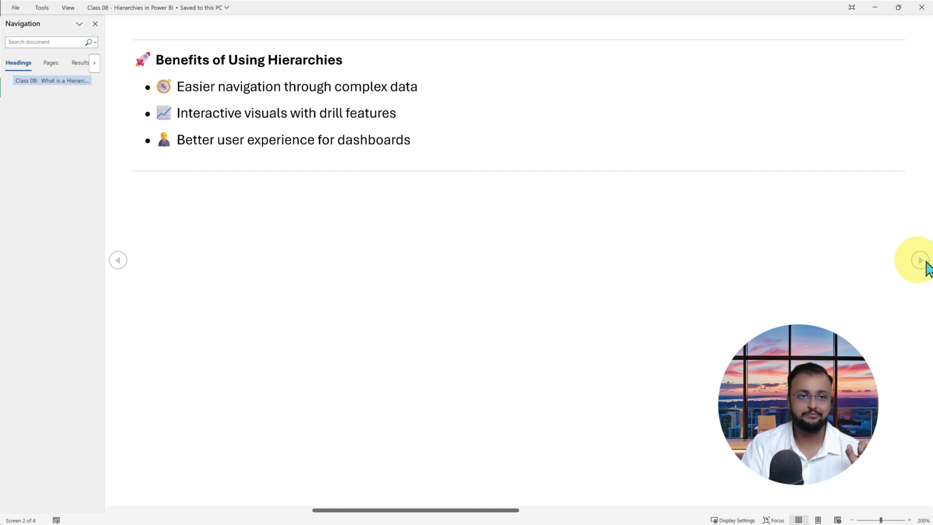
left_click(926, 267)
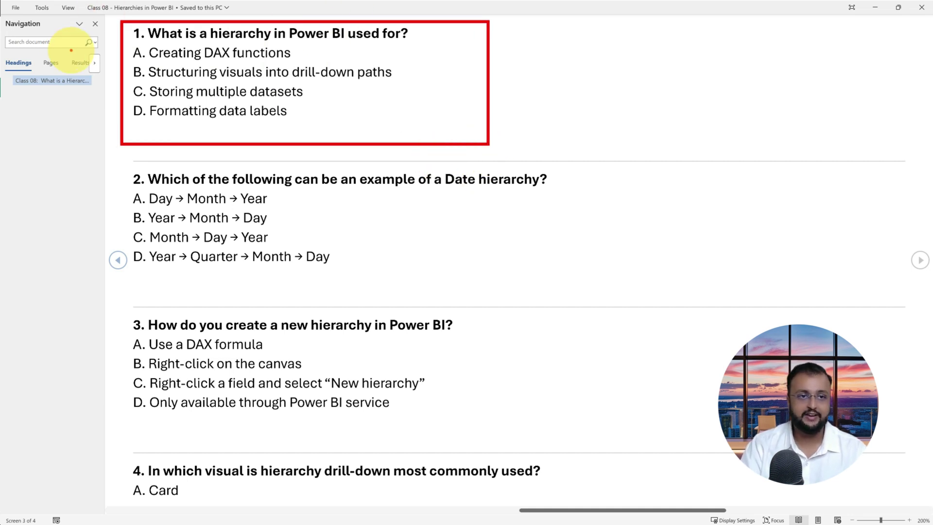
Step: Mark answer options A to D of question 1 on what a hierarchy is used for, and clear the annotations
left_click_drag(83, 55, 116, 49)
left_click_drag(88, 76, 116, 71)
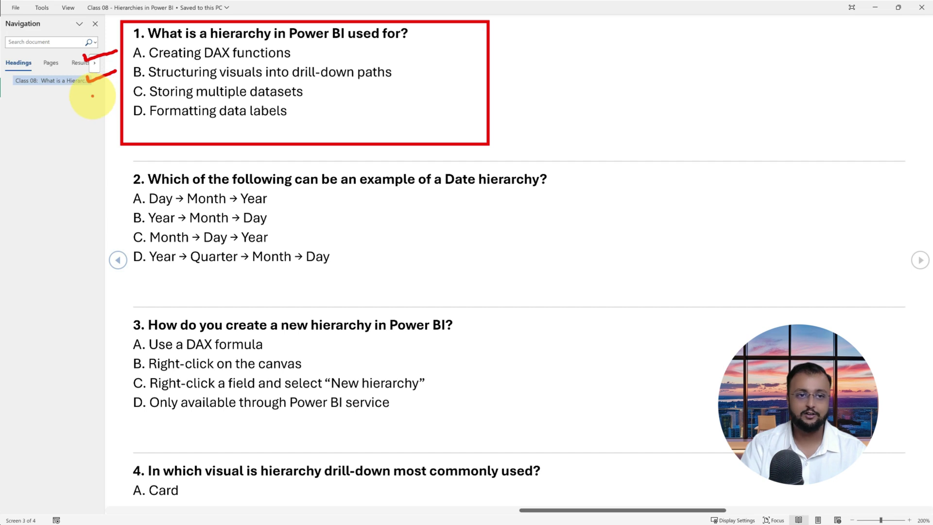
mouse_move(92, 96)
left_mouse_down()
mouse_move(112, 90)
mouse_move(115, 111)
left_mouse_up()
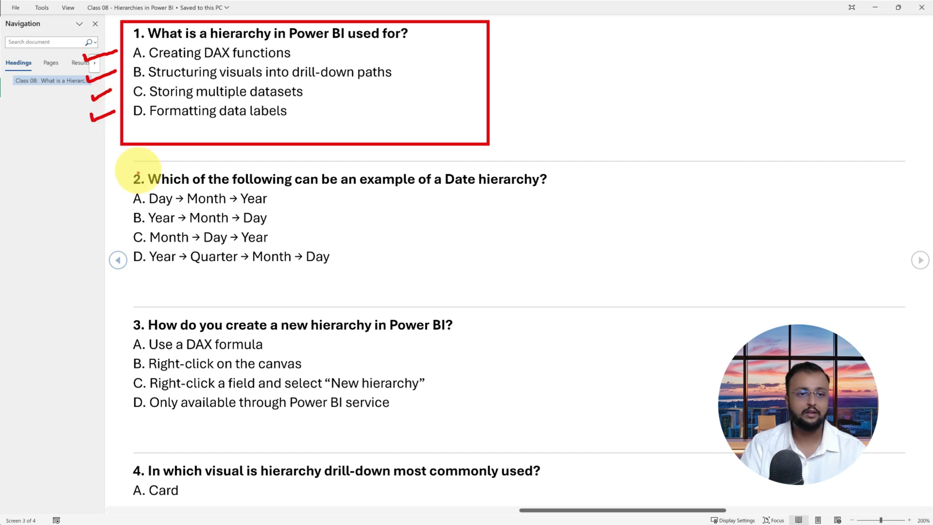
key("Escape")
Step: Frame question 2 on the Date hierarchy example, tick options A to D, underline parts of C and D, and clear the markings
mouse_move(129, 160)
left_mouse_down()
mouse_move(491, 275)
mouse_move(605, 295)
left_mouse_up()
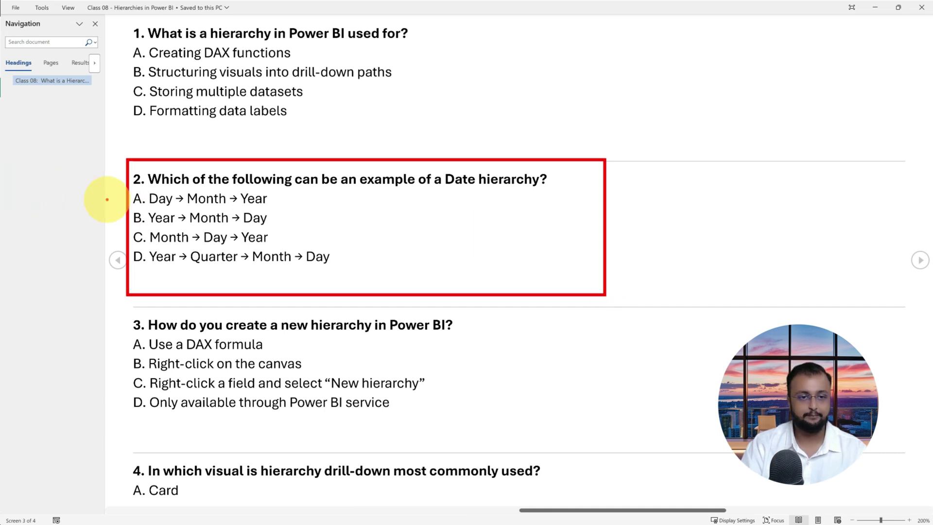
mouse_move(92, 201)
left_mouse_down()
mouse_move(113, 198)
mouse_move(98, 241)
mouse_move(228, 247)
left_mouse_up()
mouse_move(99, 264)
left_mouse_down()
mouse_move(126, 253)
mouse_move(327, 270)
left_mouse_up()
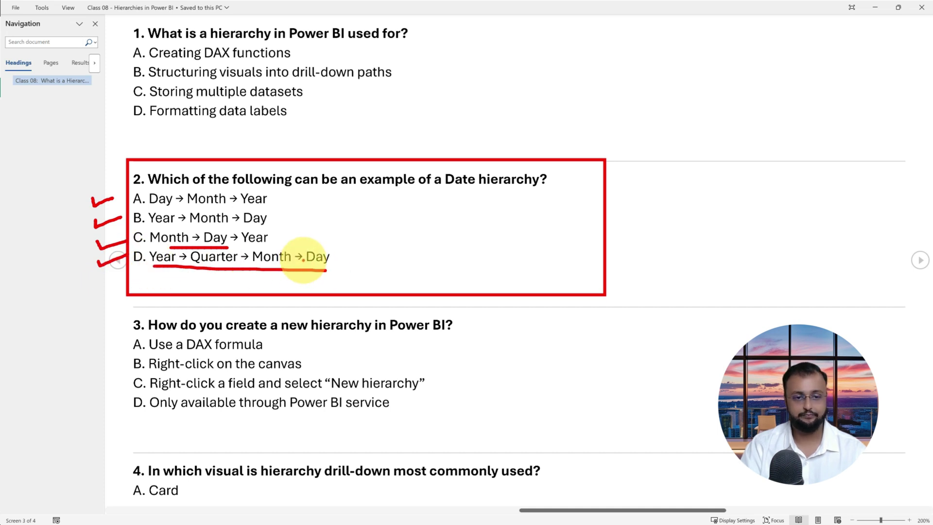
key("Escape")
Step: Frame question 3 on creating a new hierarchy, mark each of its four answer options, and clear the markings
left_click_drag(116, 314, 515, 436)
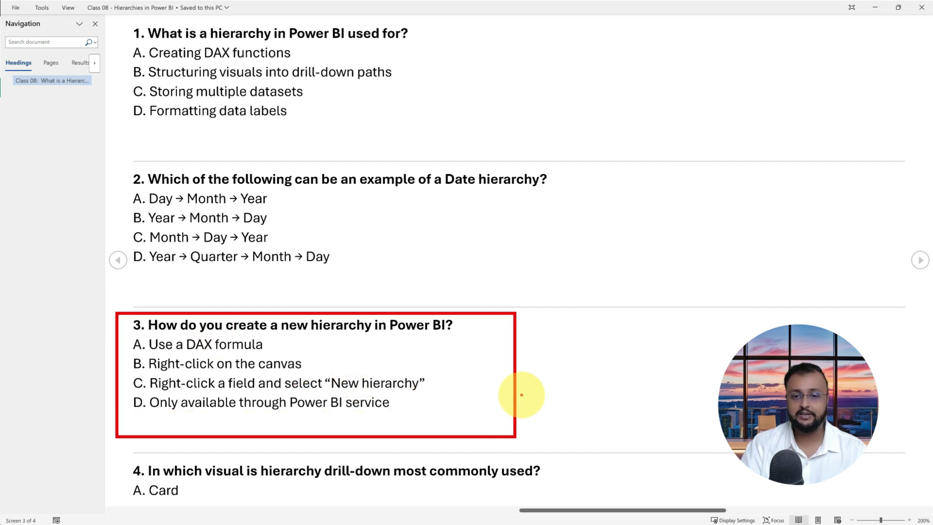
mouse_move(91, 347)
left_mouse_down()
mouse_move(111, 345)
mouse_move(119, 362)
left_mouse_up()
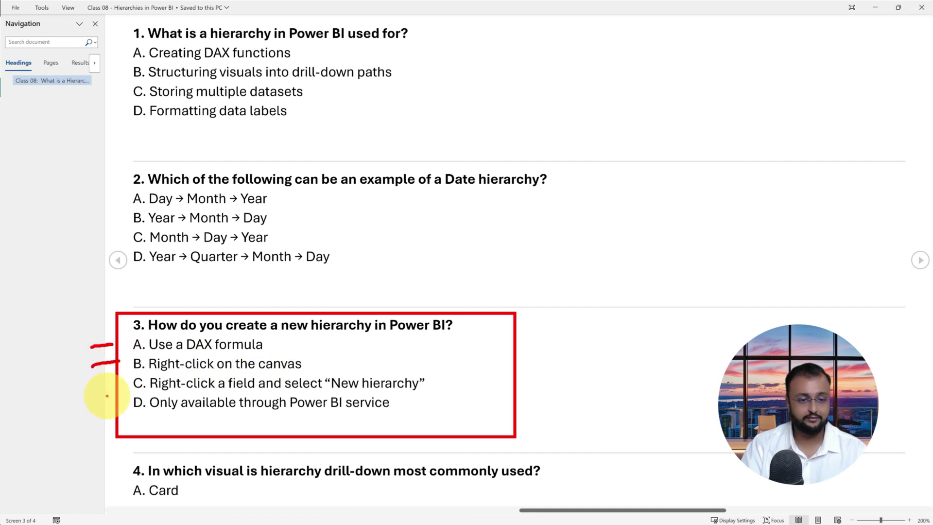
left_click_drag(93, 388, 117, 386)
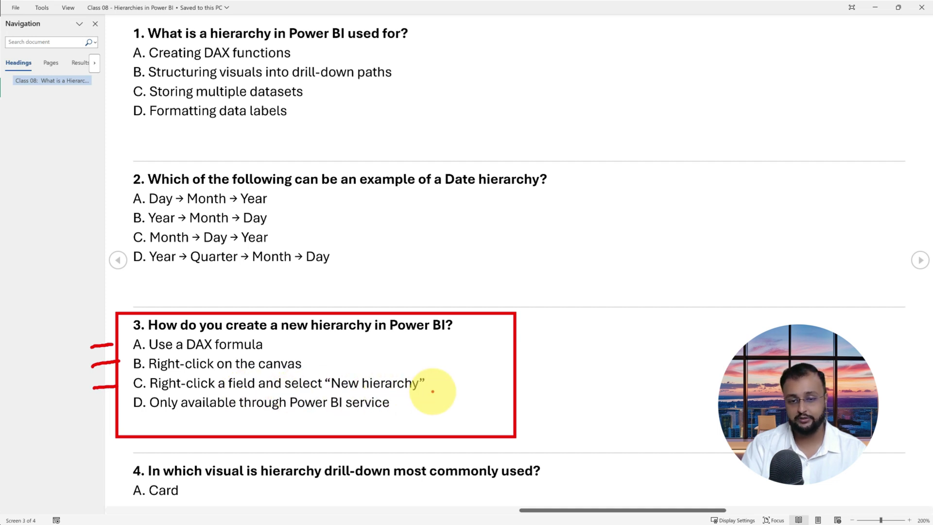
left_click_drag(87, 409, 119, 406)
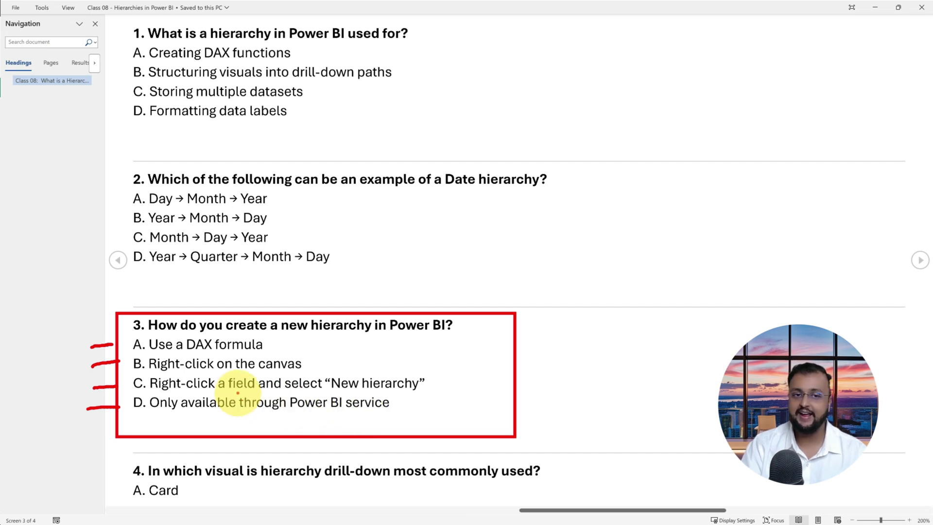
key("Escape")
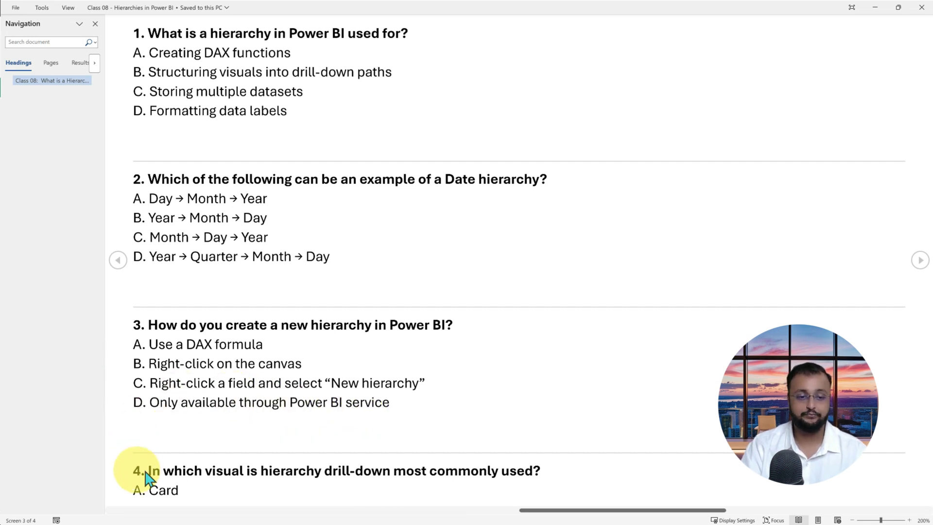
Step: Review question 4 on the visual used for drill-down, ticking the Table, Matrix and KPI options on the last screen, and clear the markings
left_click_drag(117, 455, 564, 502)
key("Escape")
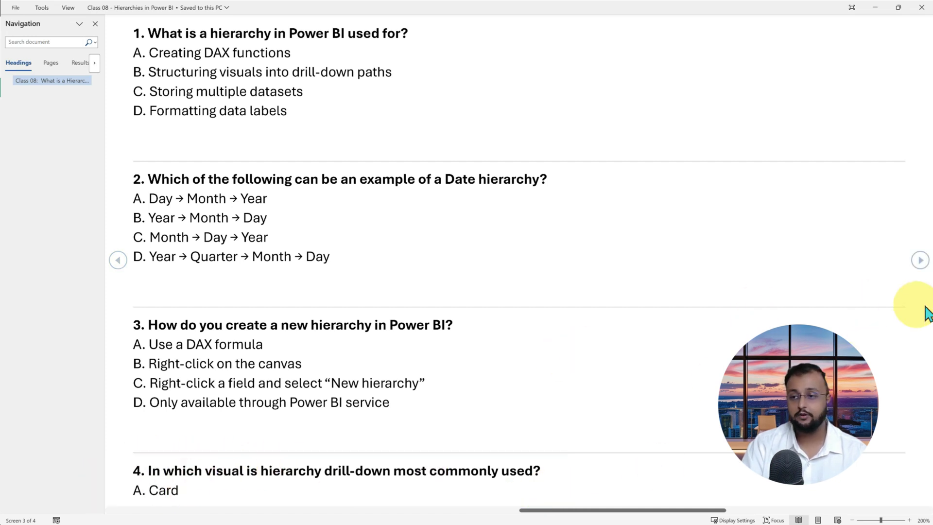
left_click(921, 261)
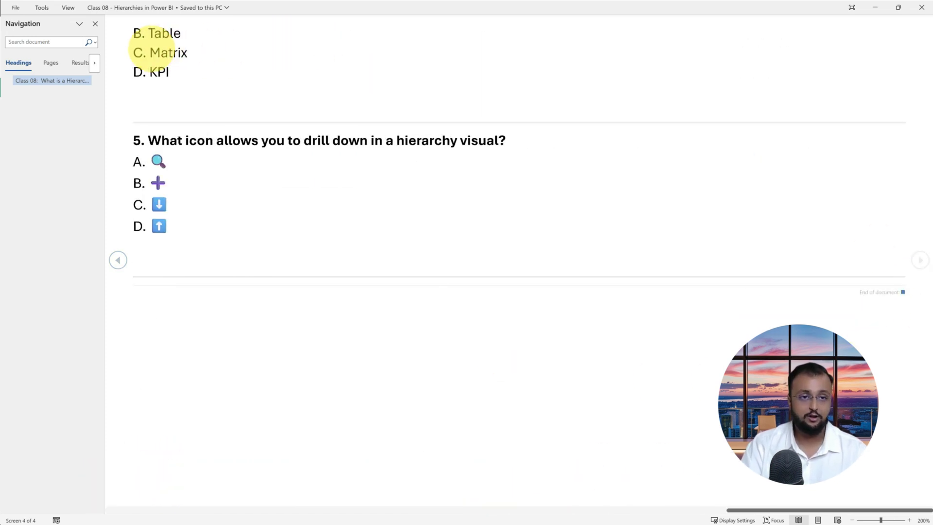
mouse_move(118, 37)
left_mouse_down()
mouse_move(145, 33)
mouse_move(138, 52)
mouse_move(150, 51)
left_mouse_up()
mouse_move(120, 77)
left_mouse_down()
mouse_move(125, 88)
mouse_move(150, 74)
left_mouse_up()
mouse_move(388, 24)
left_mouse_down()
mouse_move(402, 62)
mouse_move(357, 91)
left_mouse_up()
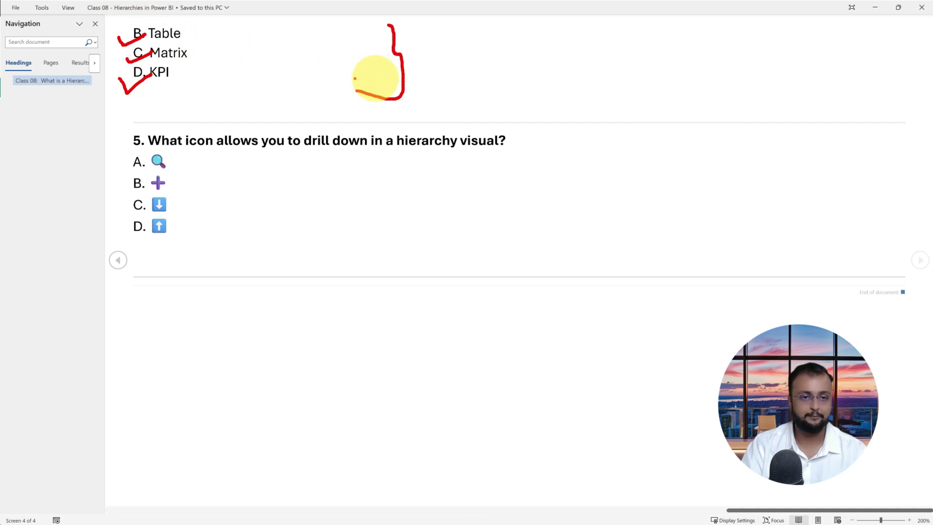
key("Escape")
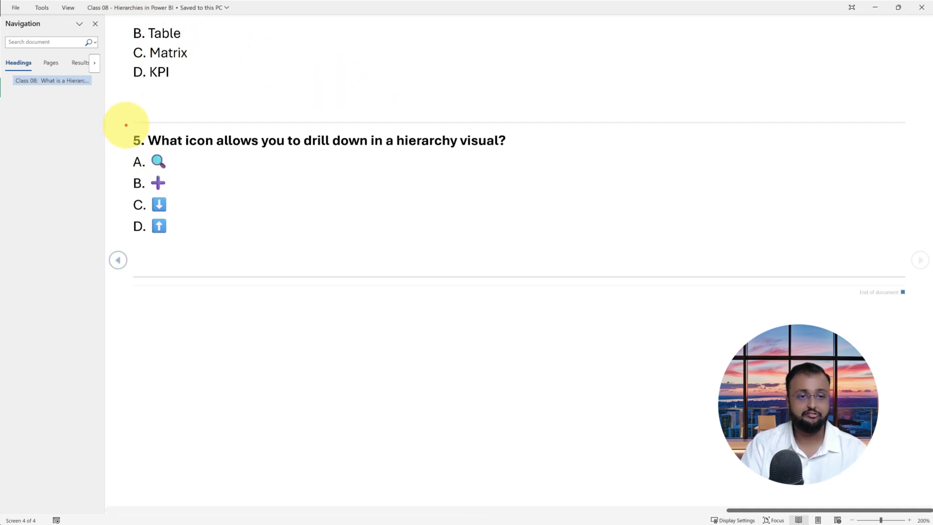
Step: Frame question 5 on the drill-down icon, mark its four options, clear the markings, and minimize the document to reveal the YouTube channel page
left_click_drag(123, 125, 587, 255)
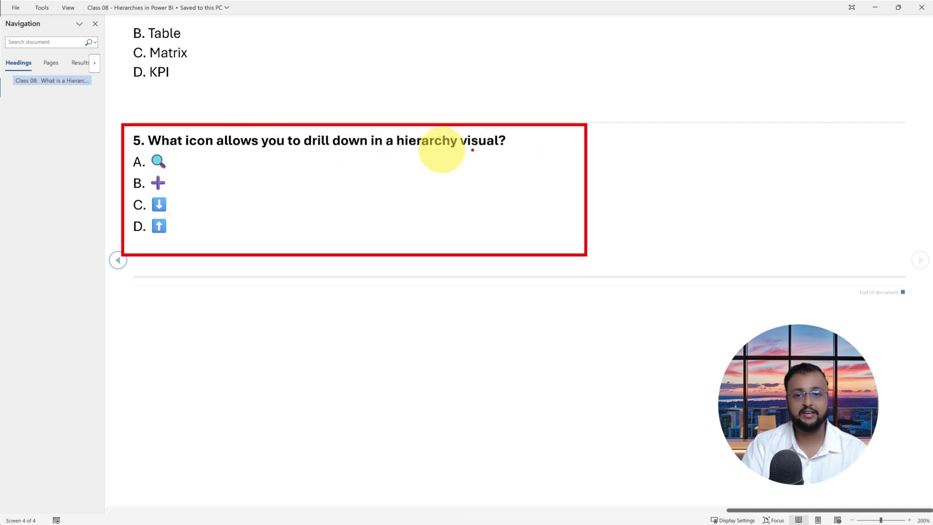
left_click_drag(67, 158, 114, 158)
mouse_move(61, 181)
left_mouse_down()
mouse_move(95, 180)
mouse_move(63, 203)
mouse_move(109, 203)
left_mouse_up()
left_click_drag(197, 213, 167, 213)
mouse_move(75, 232)
left_mouse_down()
mouse_move(113, 230)
mouse_move(104, 237)
left_mouse_up()
left_click_drag(133, 236, 161, 234)
mouse_move(237, 152)
left_mouse_down()
mouse_move(260, 167)
mouse_move(246, 233)
mouse_move(224, 231)
left_mouse_up()
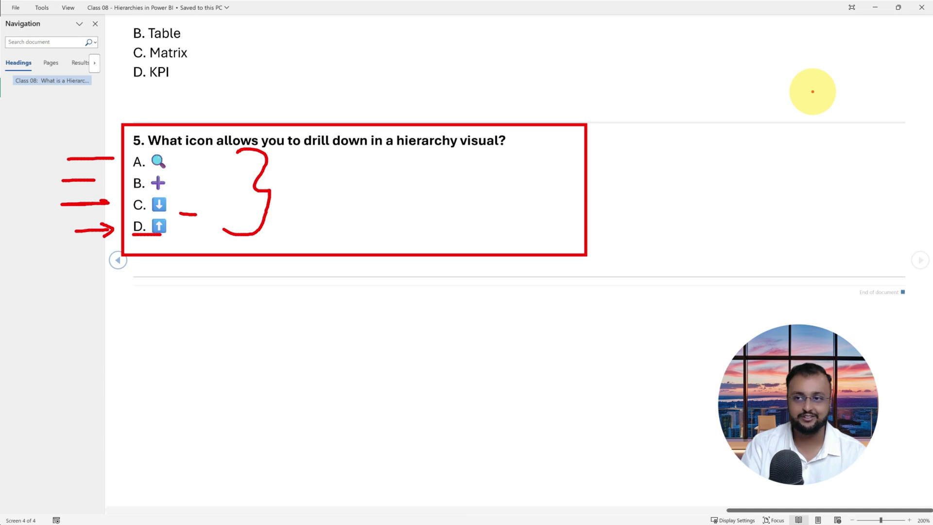
key("Escape")
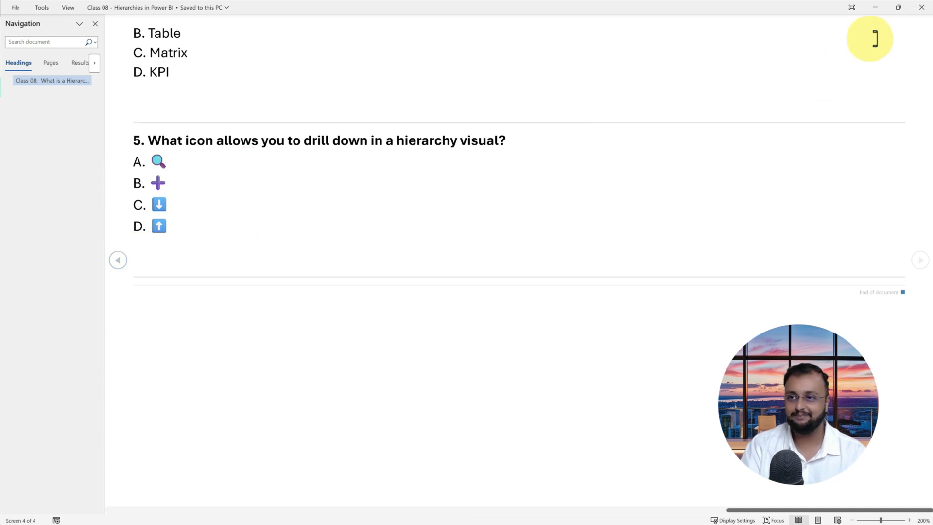
left_click(876, 8)
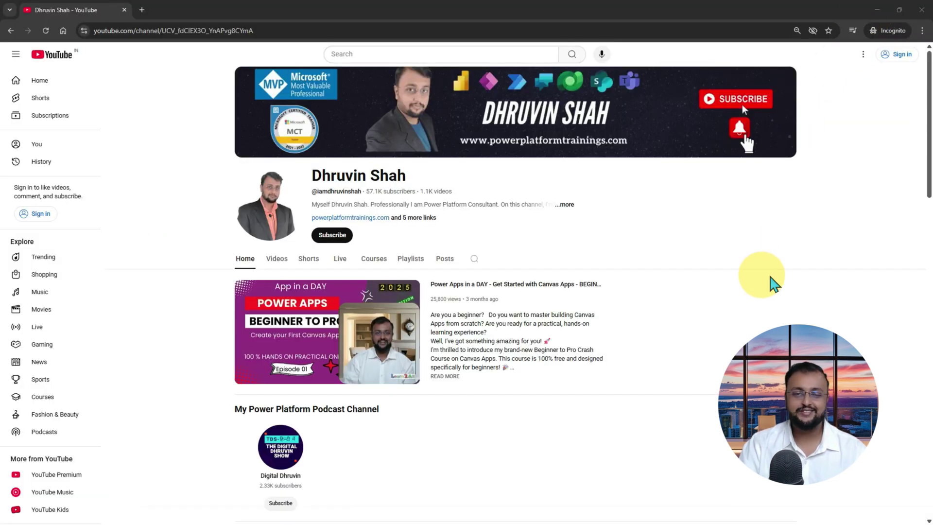